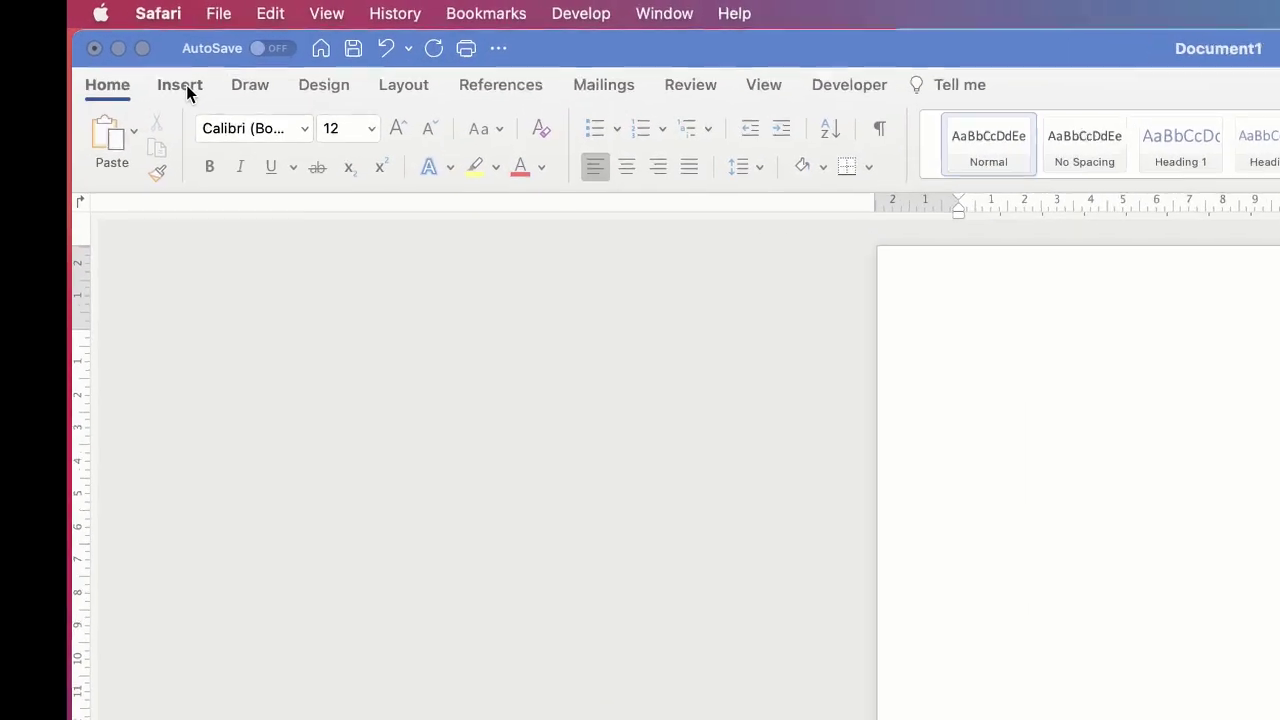
# Insert the dog close-up photo from a file; it gets alt text 'A close up of a dog'
pyautogui.click(64, 48)
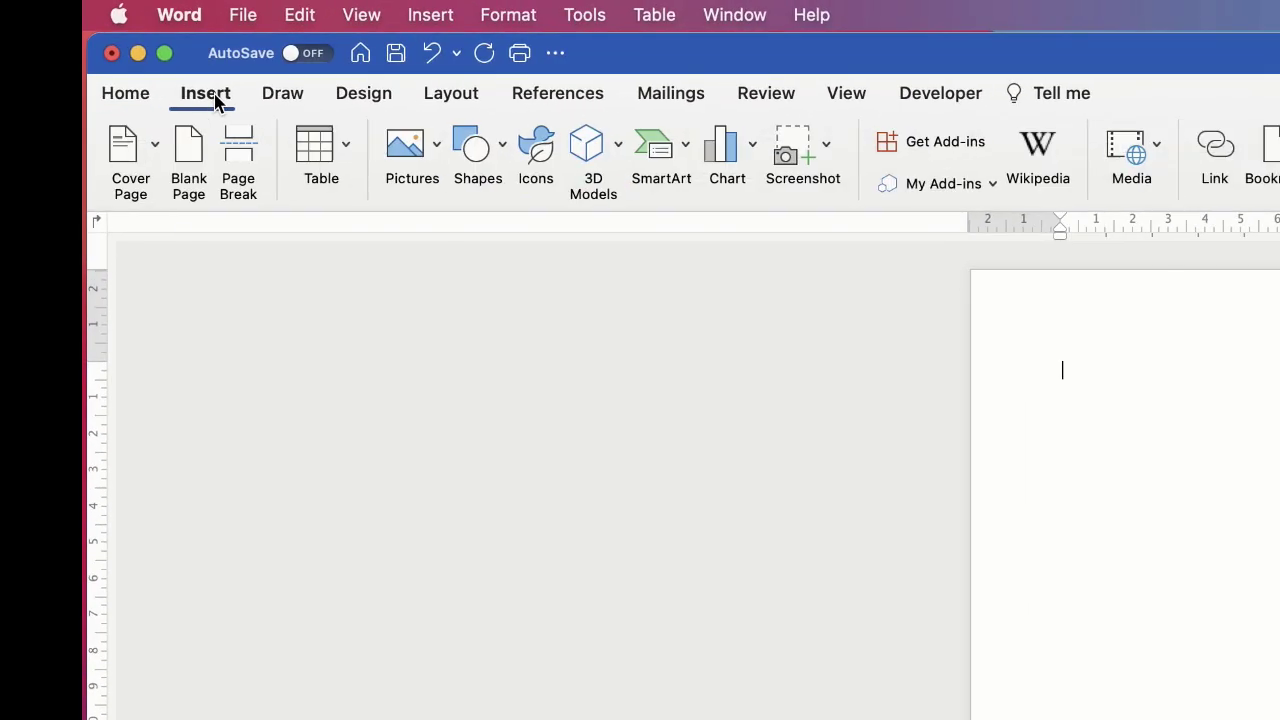
pyautogui.click(438, 148)
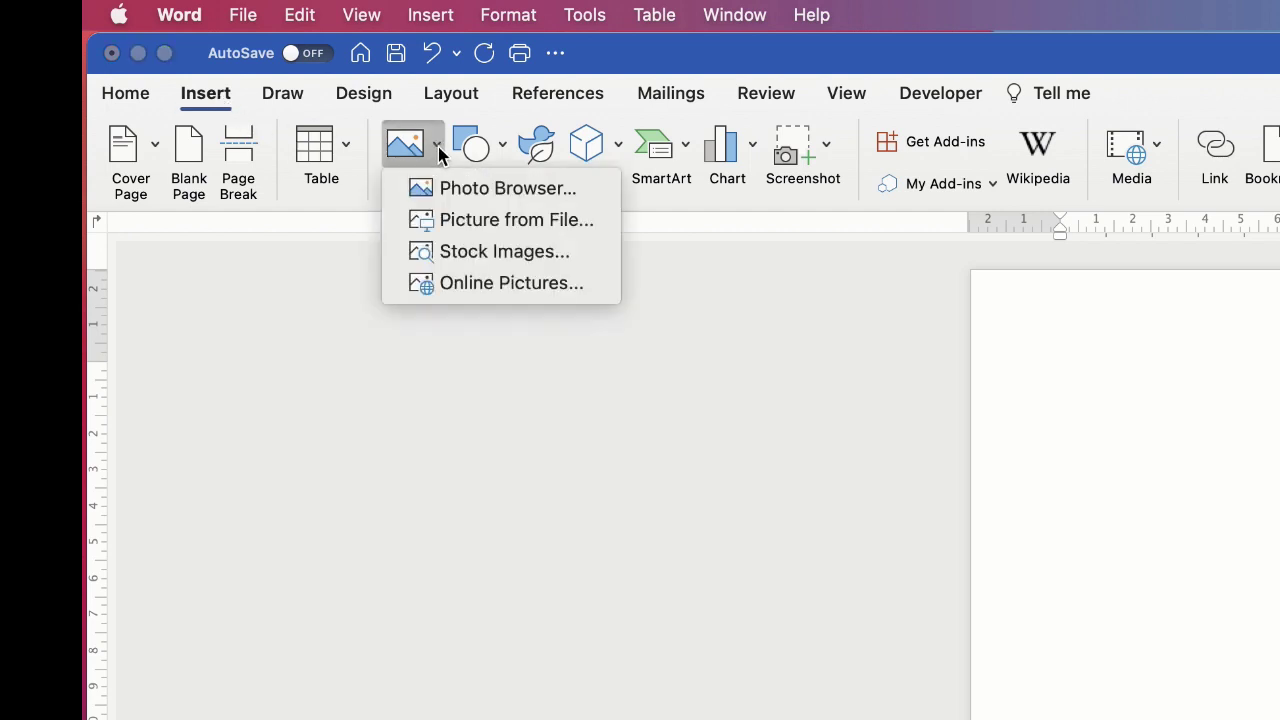
pyautogui.click(460, 230)
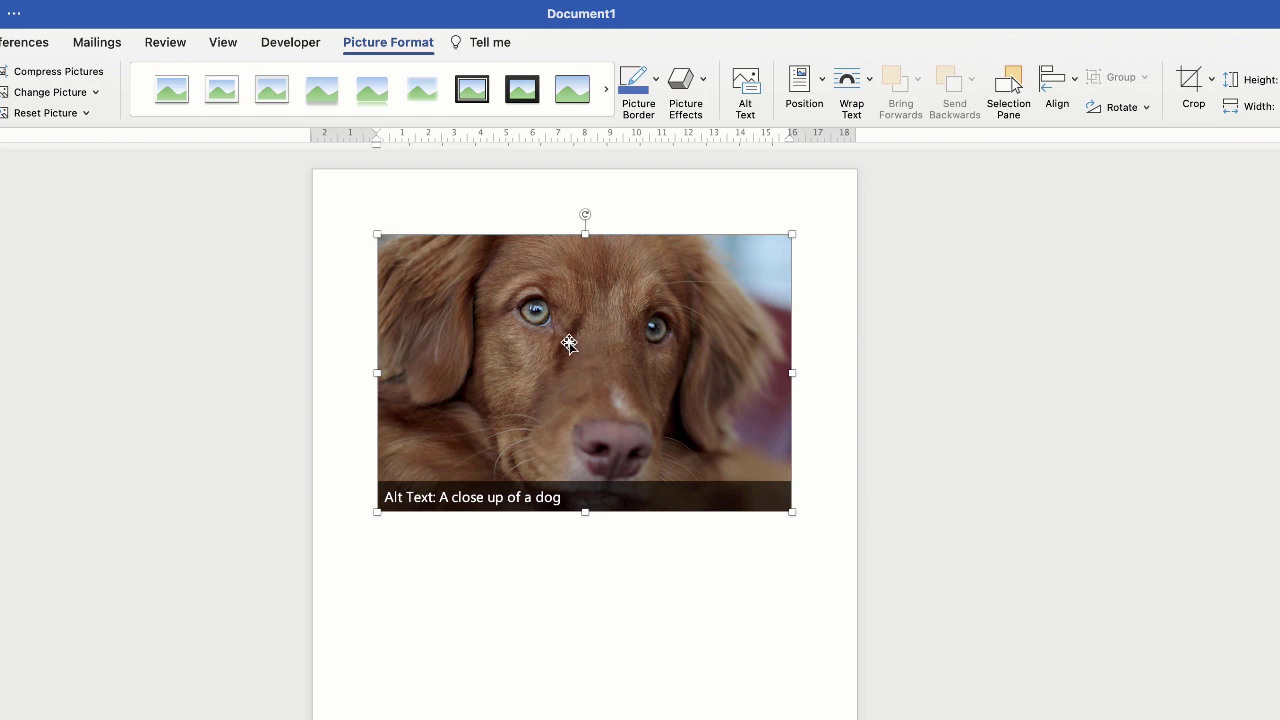
# Set the dog photo's wrapping to In Front of Text and nudge it slightly into place
pyautogui.moveTo(541, 367); pyautogui.dragTo(567, 359)
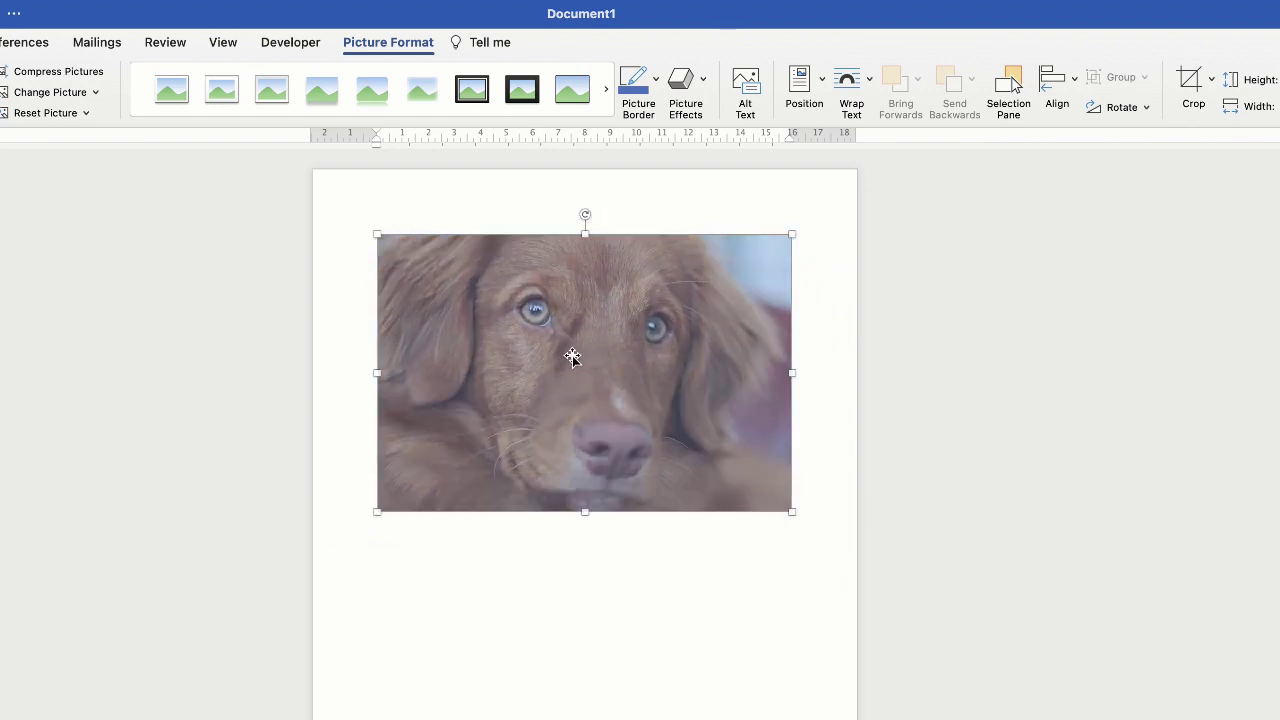
pyautogui.rightClick(579, 300)
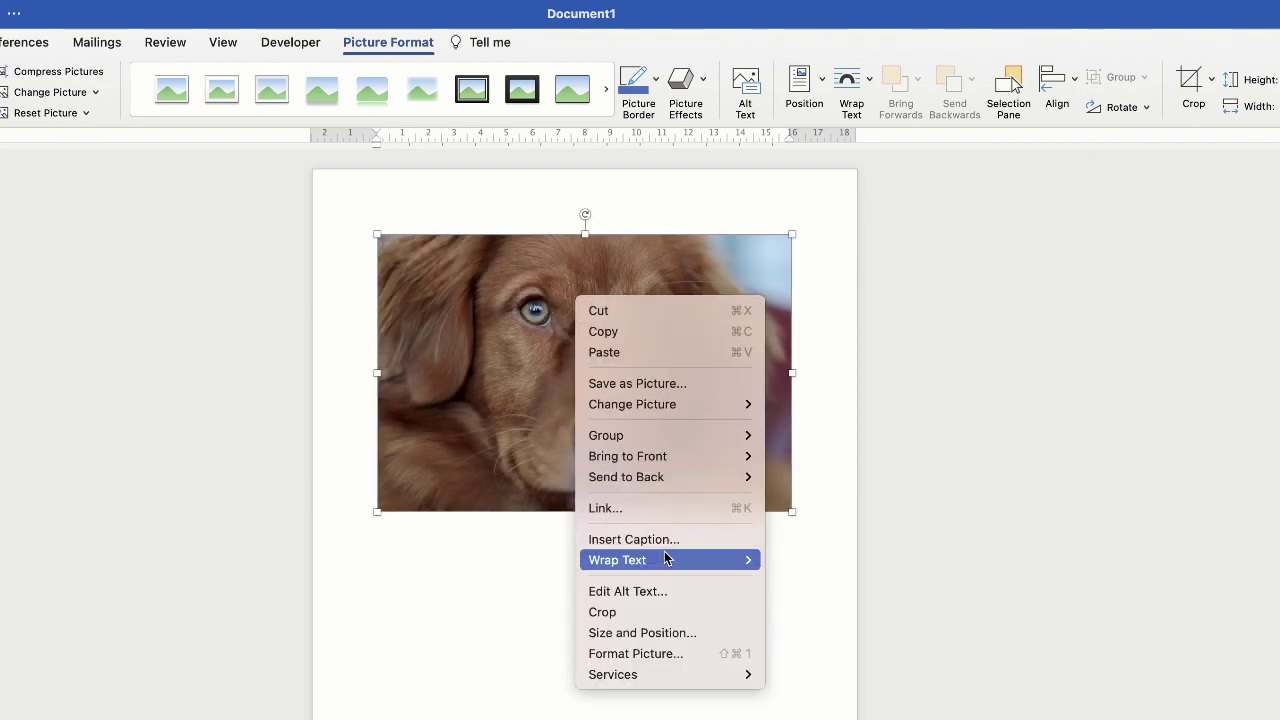
pyautogui.moveTo(669, 563)
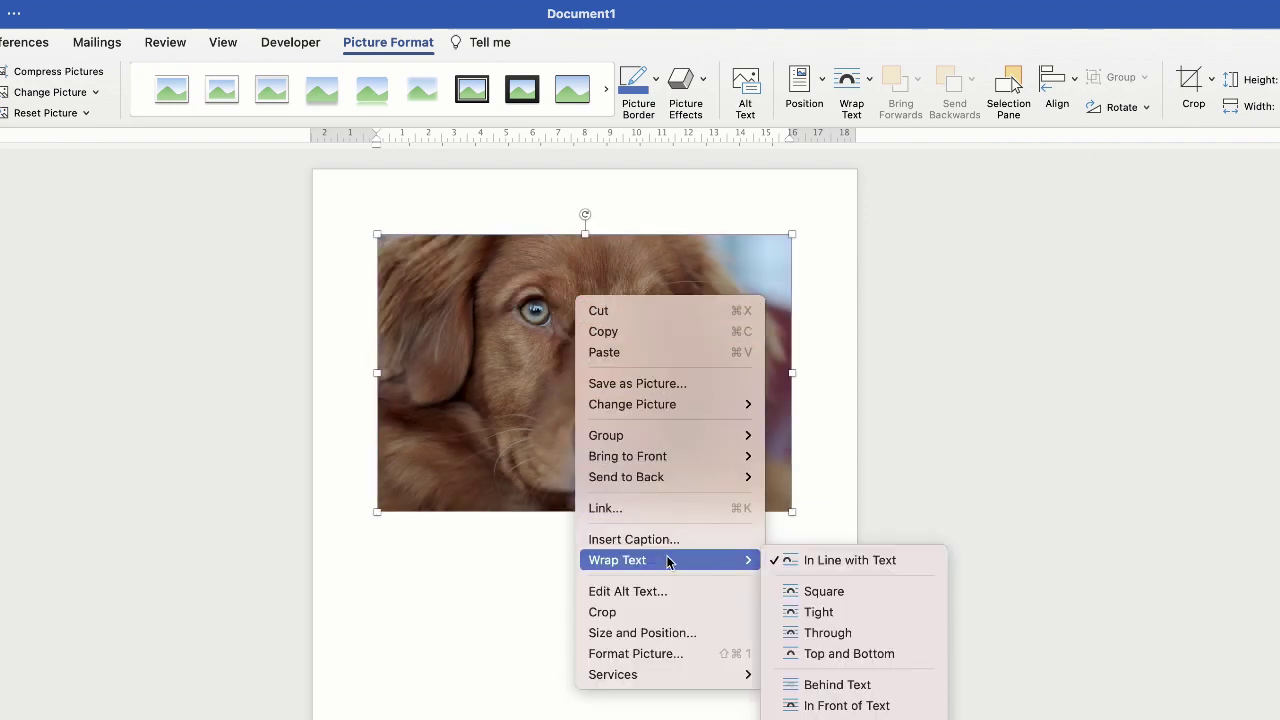
pyautogui.click(847, 706)
pyautogui.moveTo(568, 372); pyautogui.dragTo(593, 356)
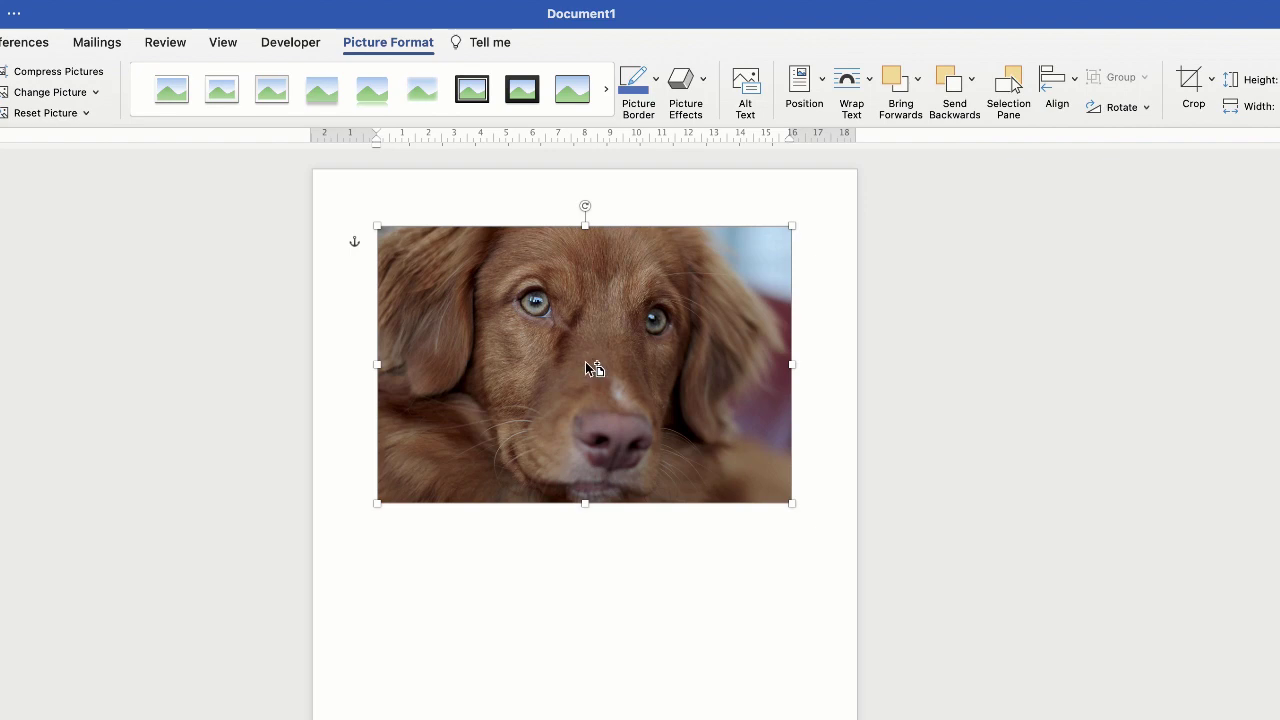
# Option-drag the dog photo downward to place a duplicate just below the original
pyautogui.moveTo(591, 362); pyautogui.dragTo(595, 427)
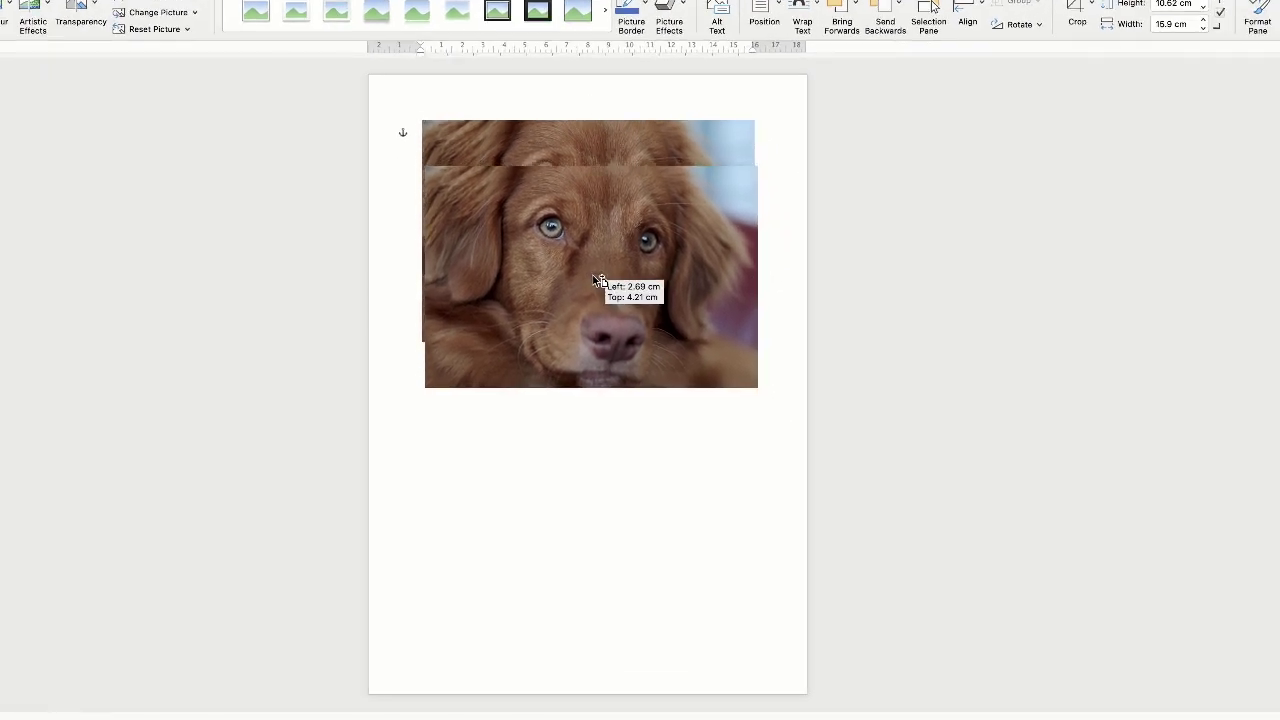
pyautogui.moveTo(597, 281); pyautogui.dragTo(589, 471)
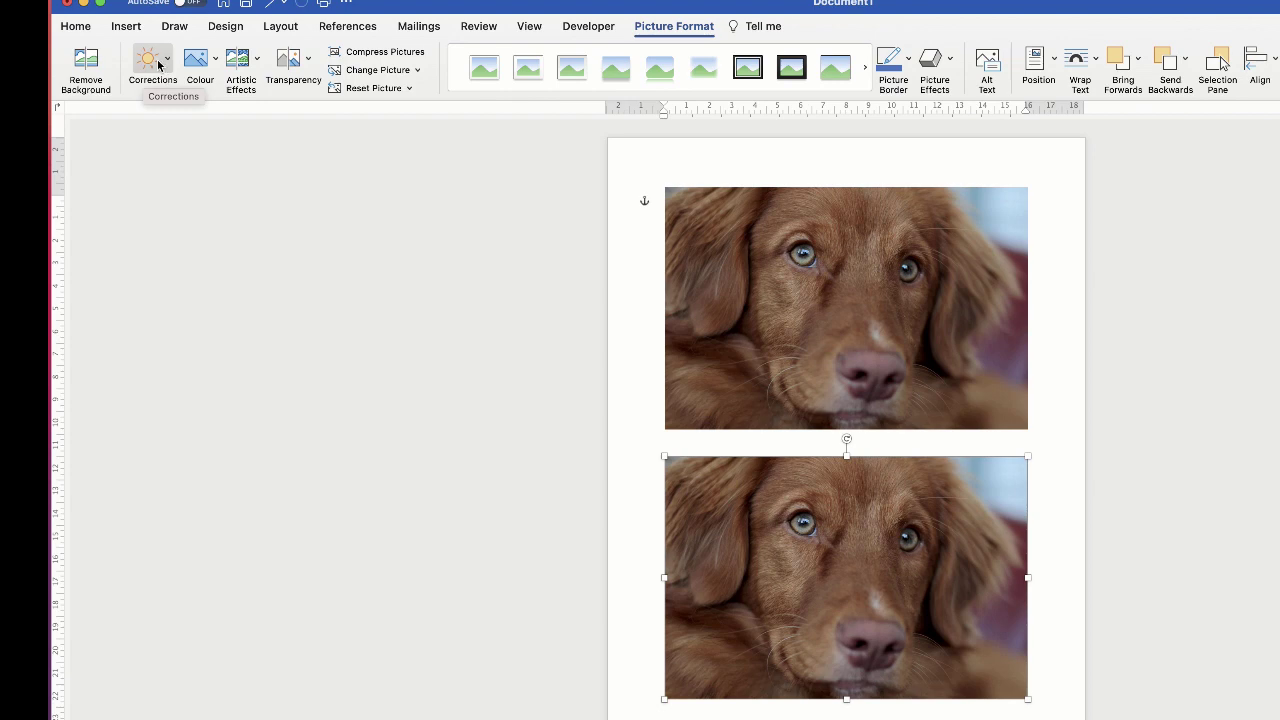
# Apply Brightness +40% Contrast 0% and Sharpen 25% to the lower dog photo
pyautogui.click(167, 64)
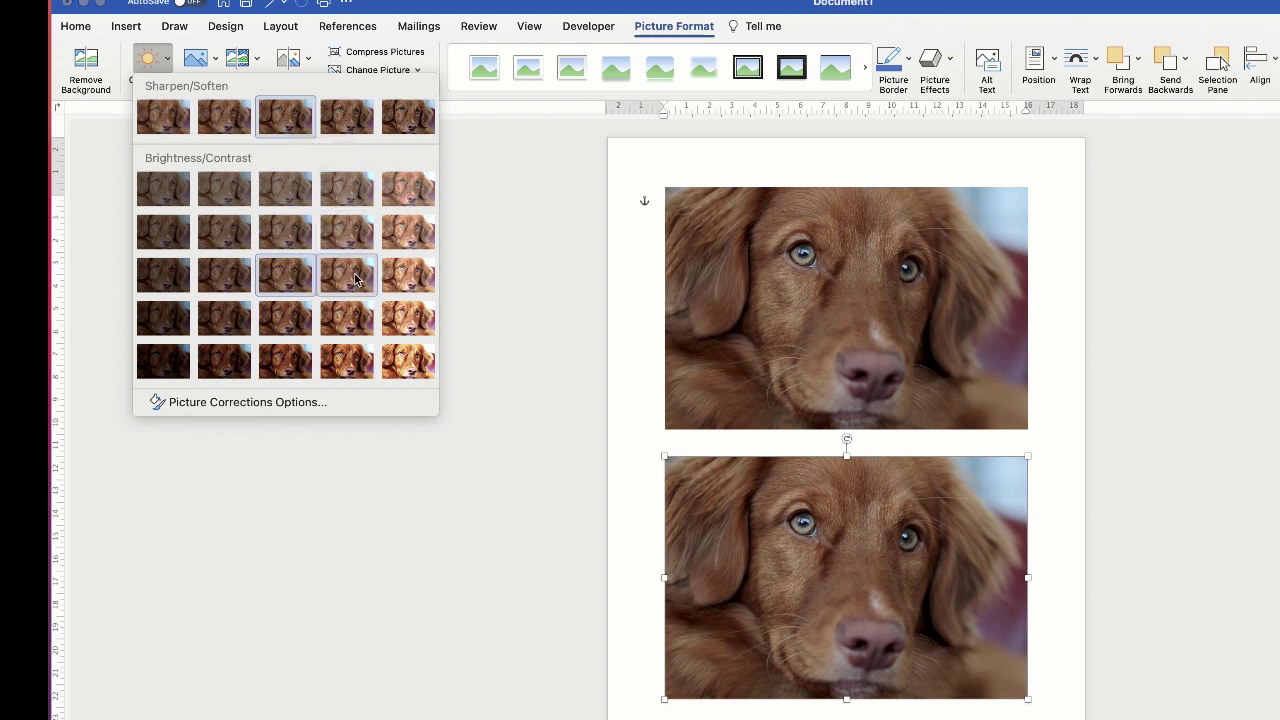
pyautogui.click(341, 325)
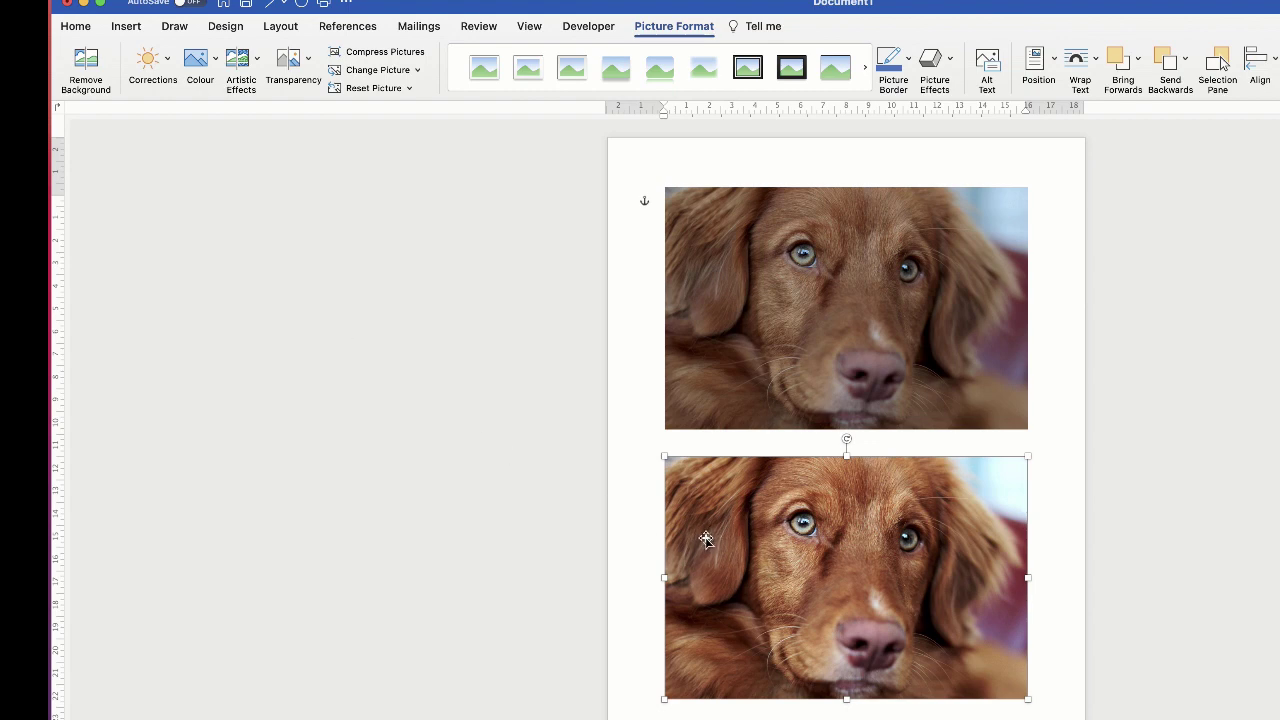
pyautogui.click(170, 68)
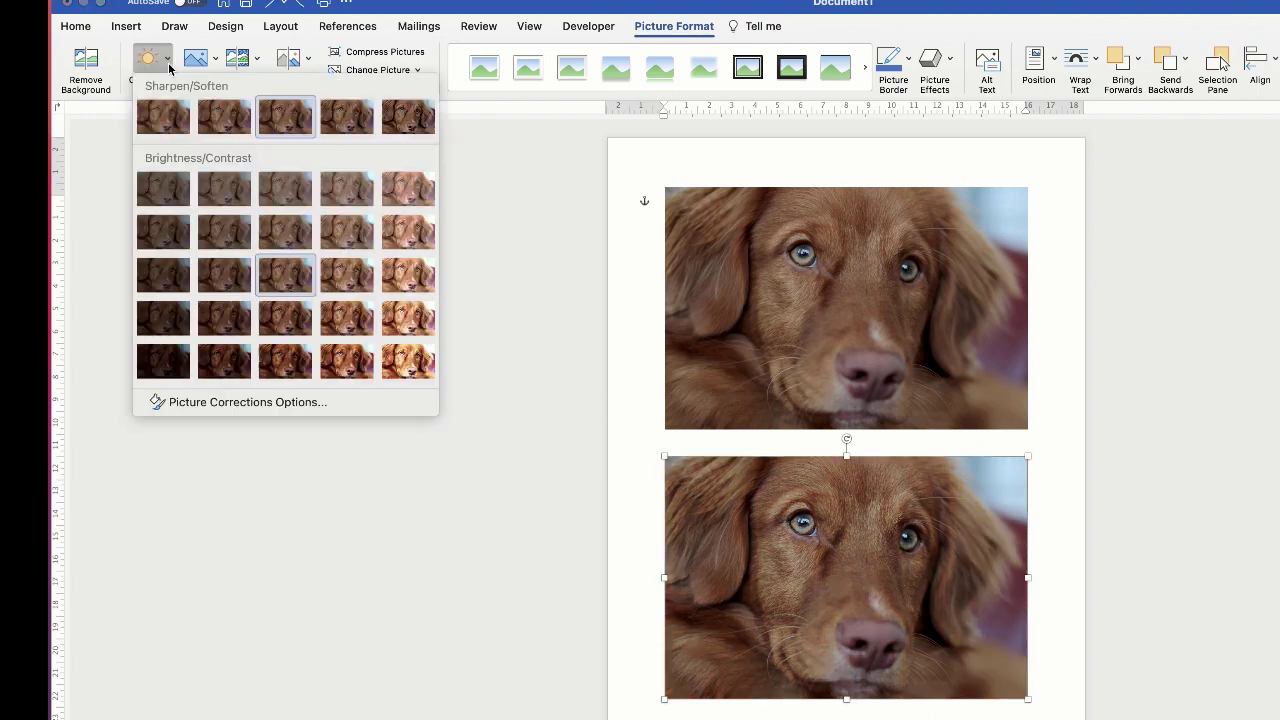
pyautogui.click(397, 279)
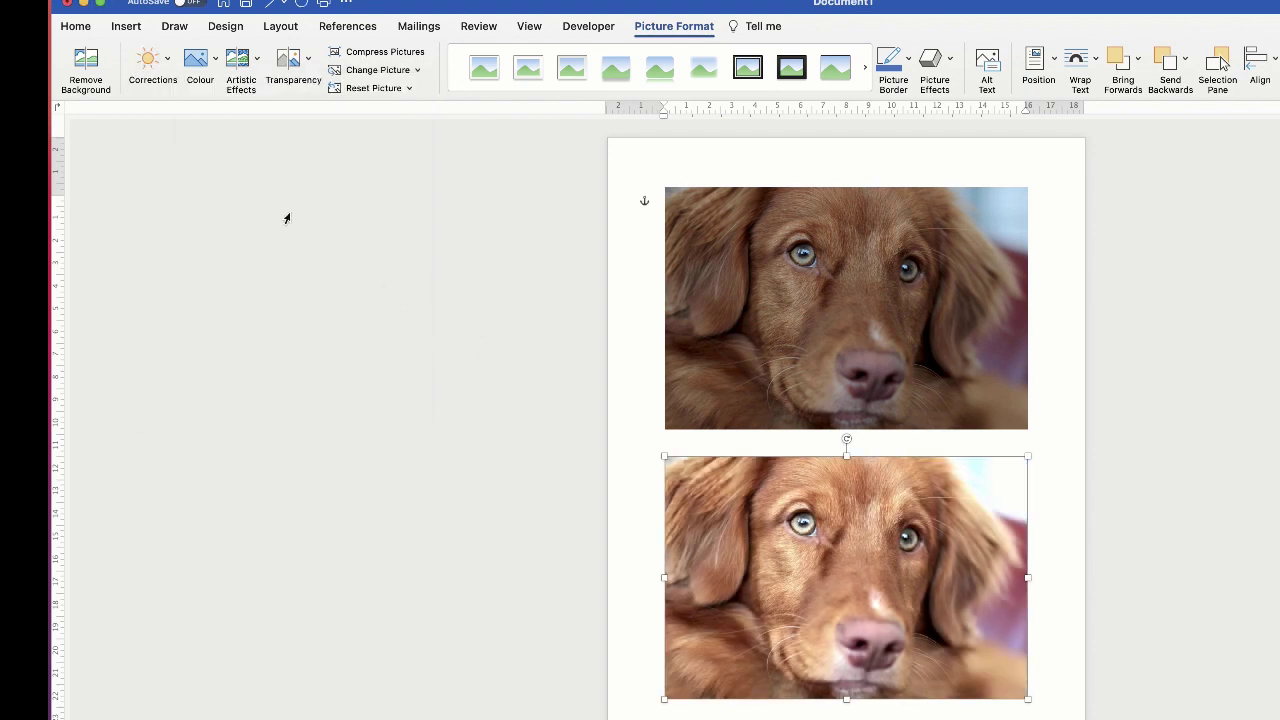
pyautogui.click(168, 67)
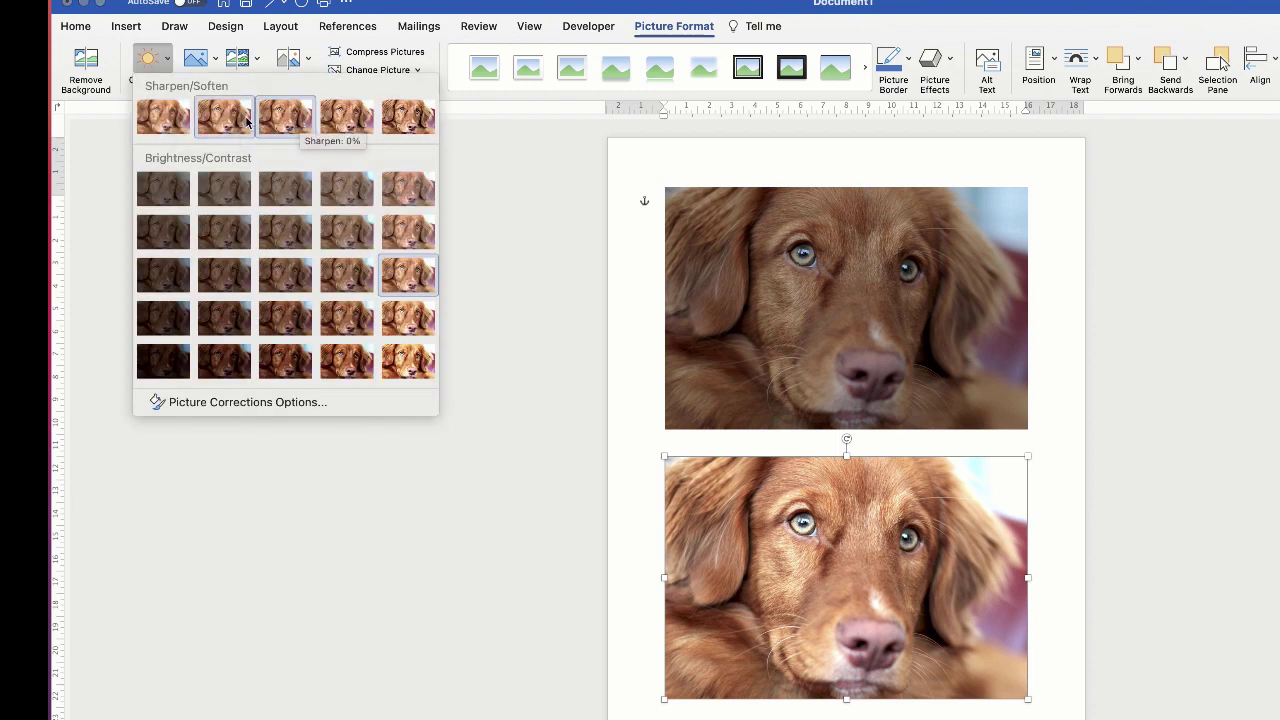
pyautogui.click(340, 119)
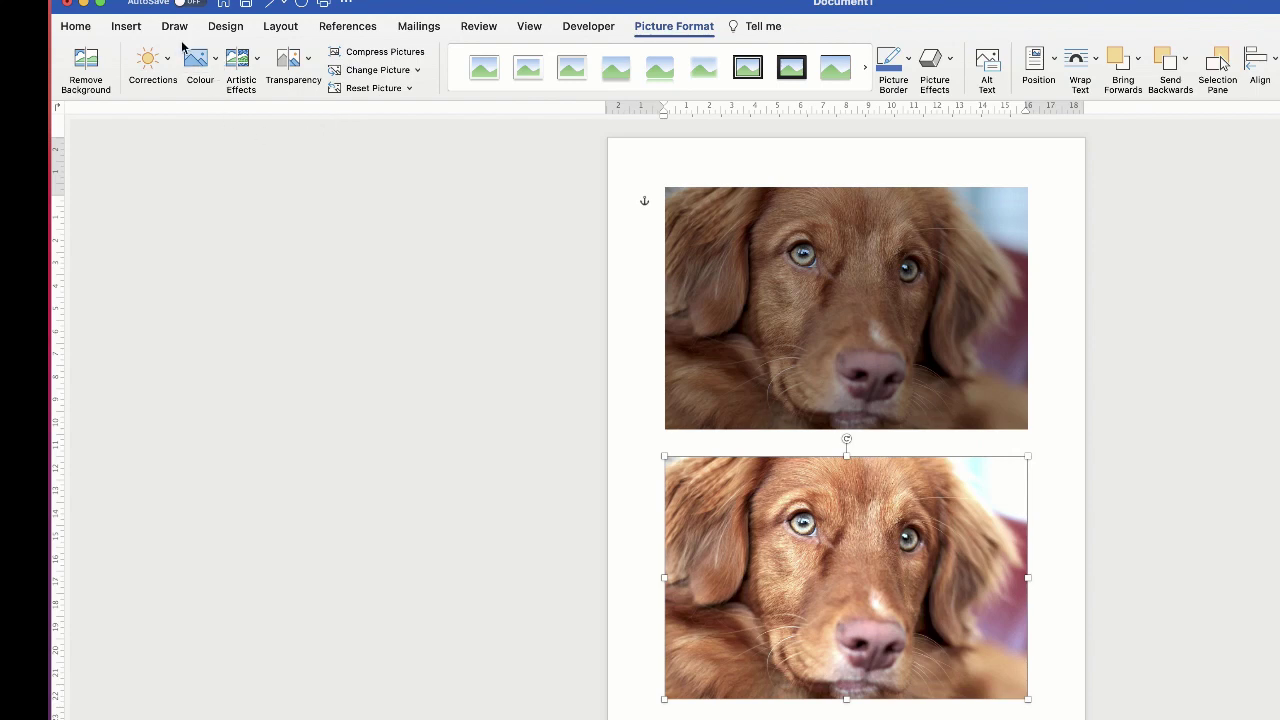
# Try grayscale and maximum saturation, then settle the lower photo's saturation at 66%
pyautogui.click(215, 65)
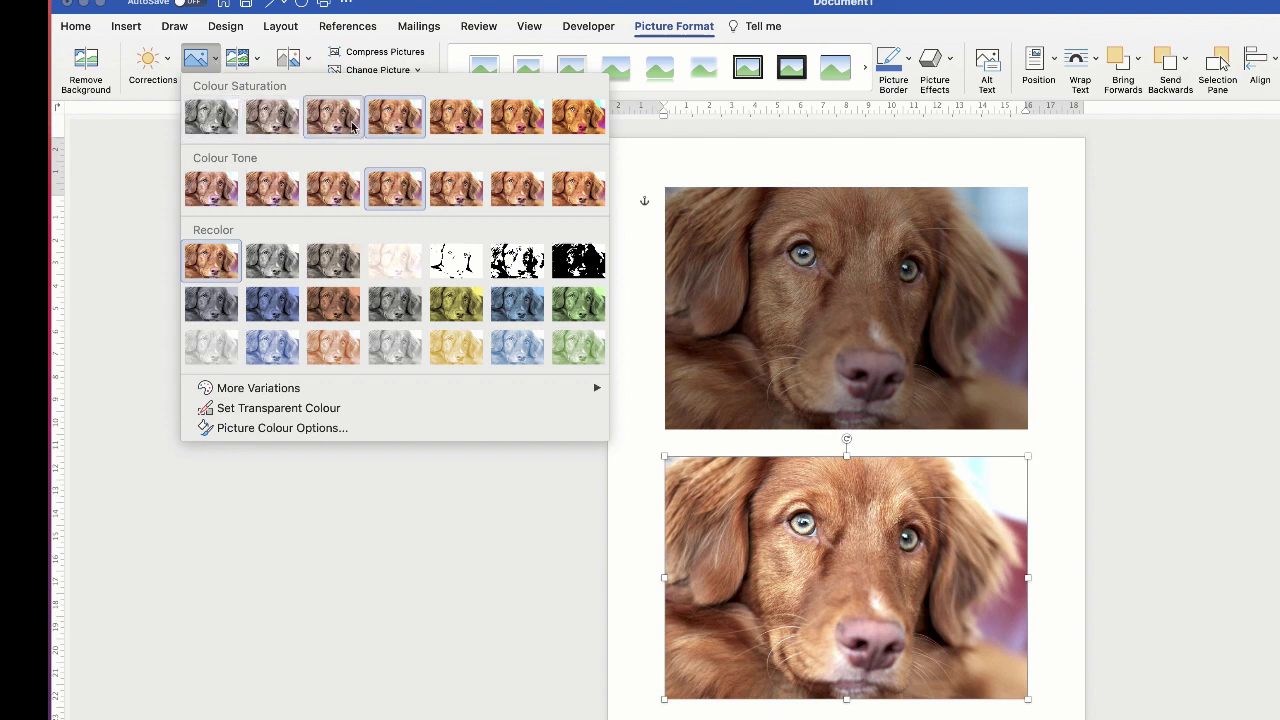
pyautogui.click(211, 123)
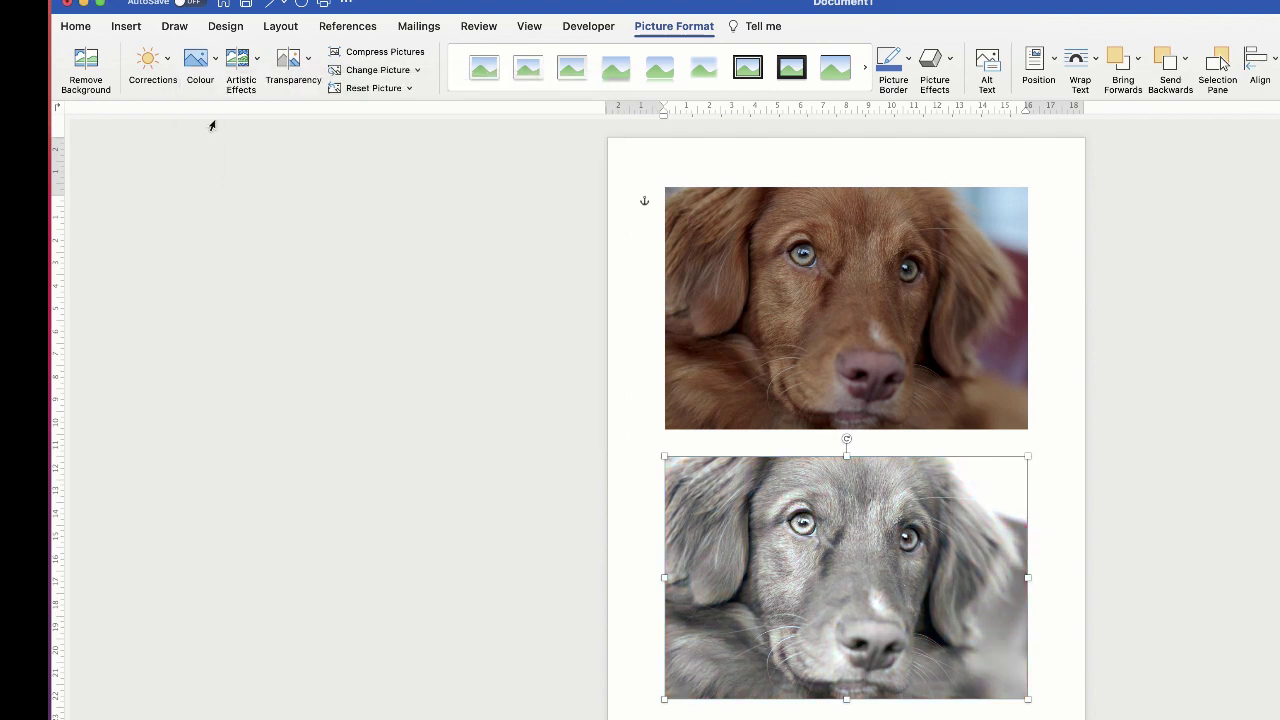
pyautogui.click(215, 65)
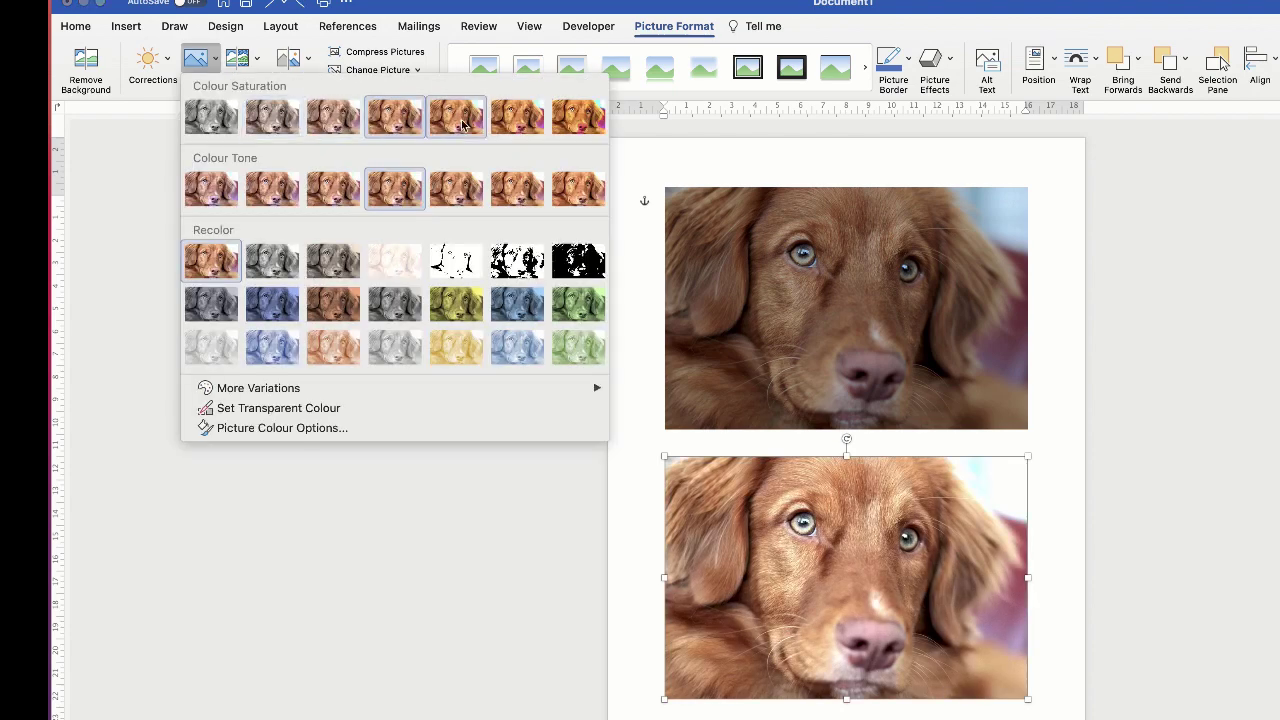
pyautogui.click(580, 122)
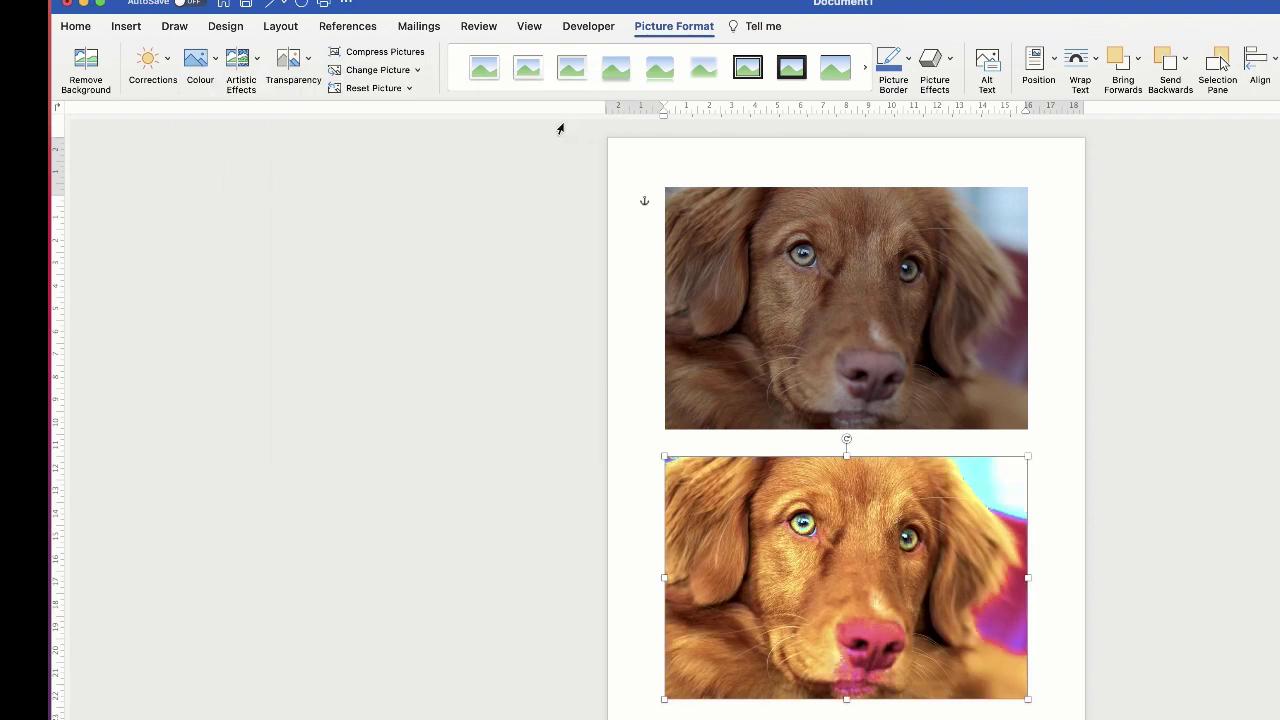
pyautogui.click(217, 68)
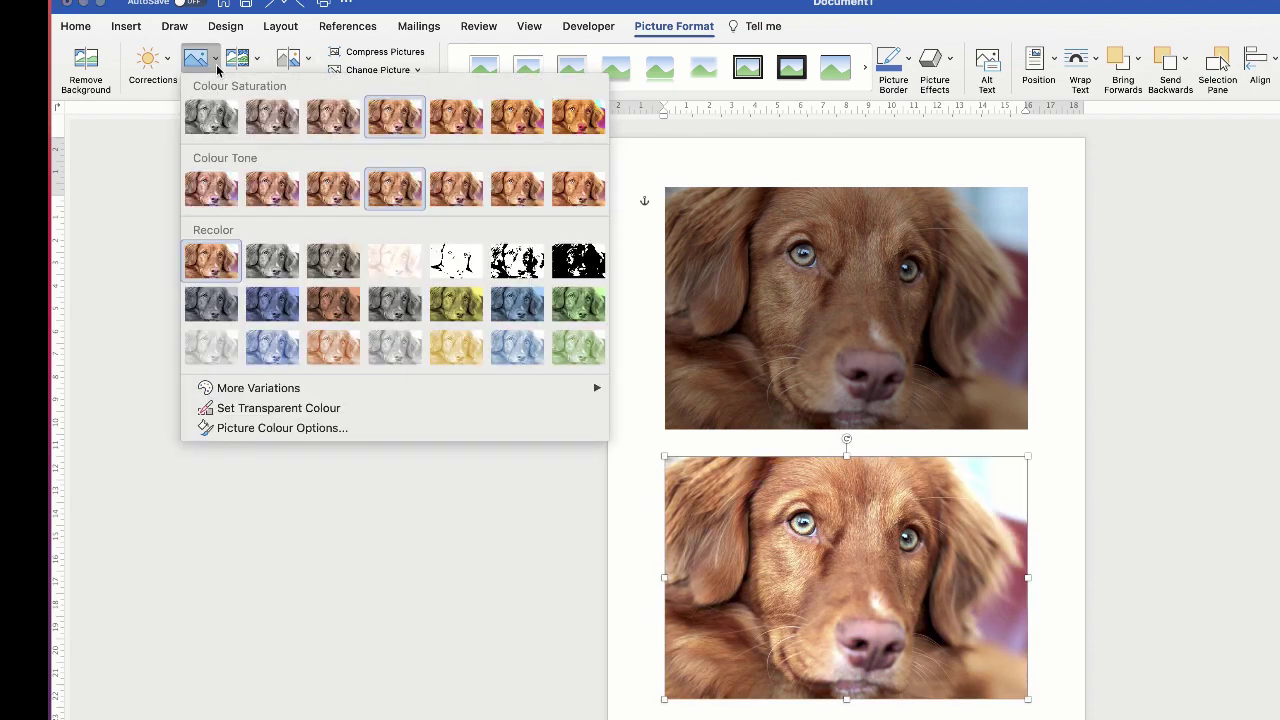
pyautogui.click(340, 121)
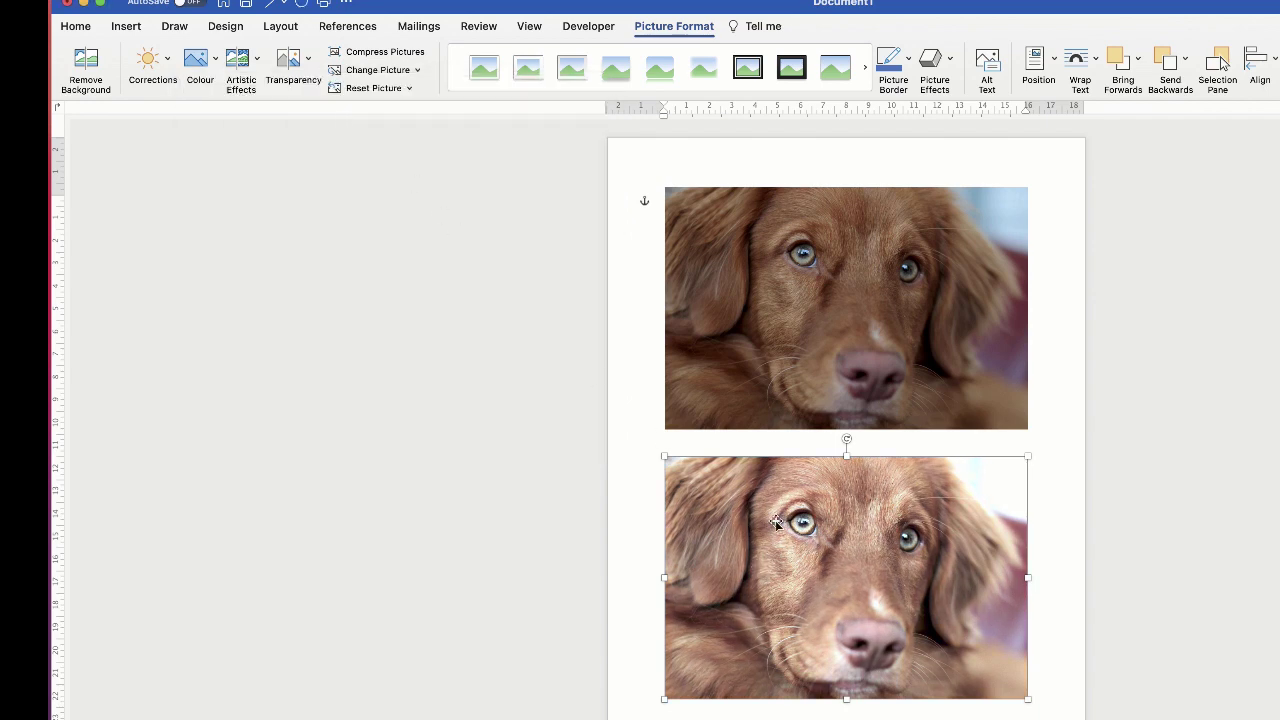
# Try 4700 K and 11200 K tones, then set the lower photo's temperature to 7200 K
pyautogui.click(215, 61)
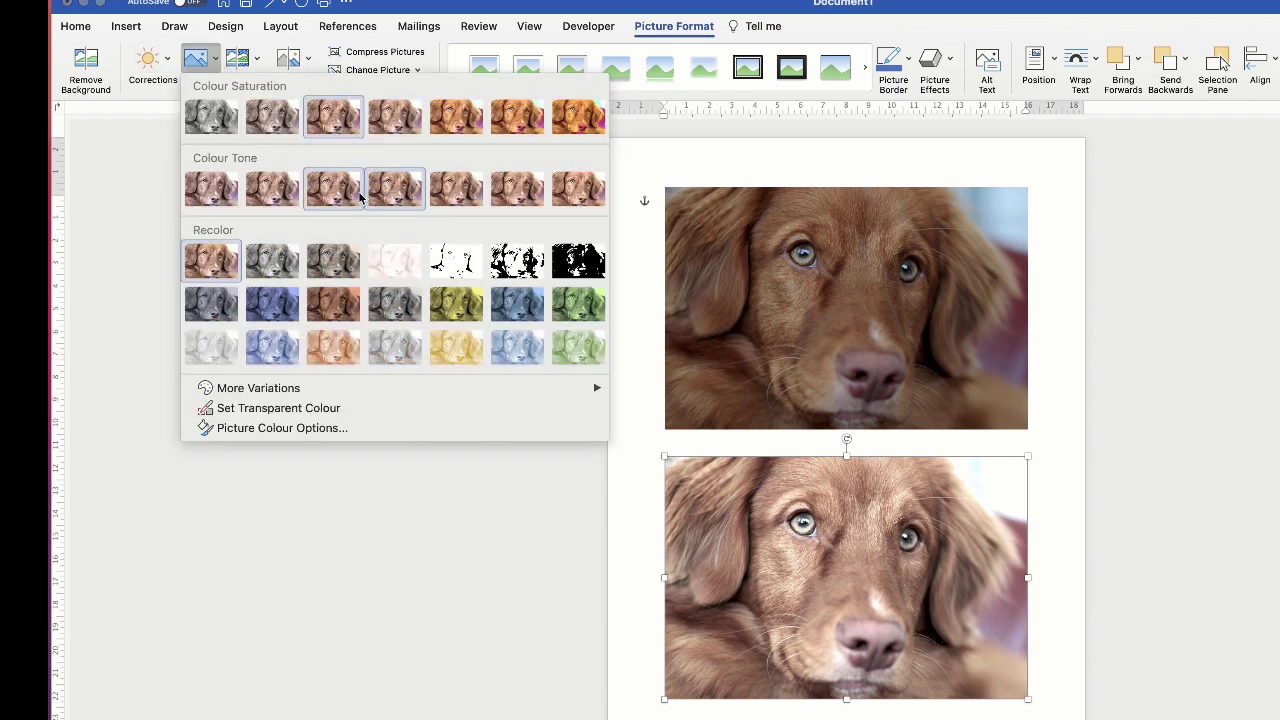
pyautogui.click(212, 194)
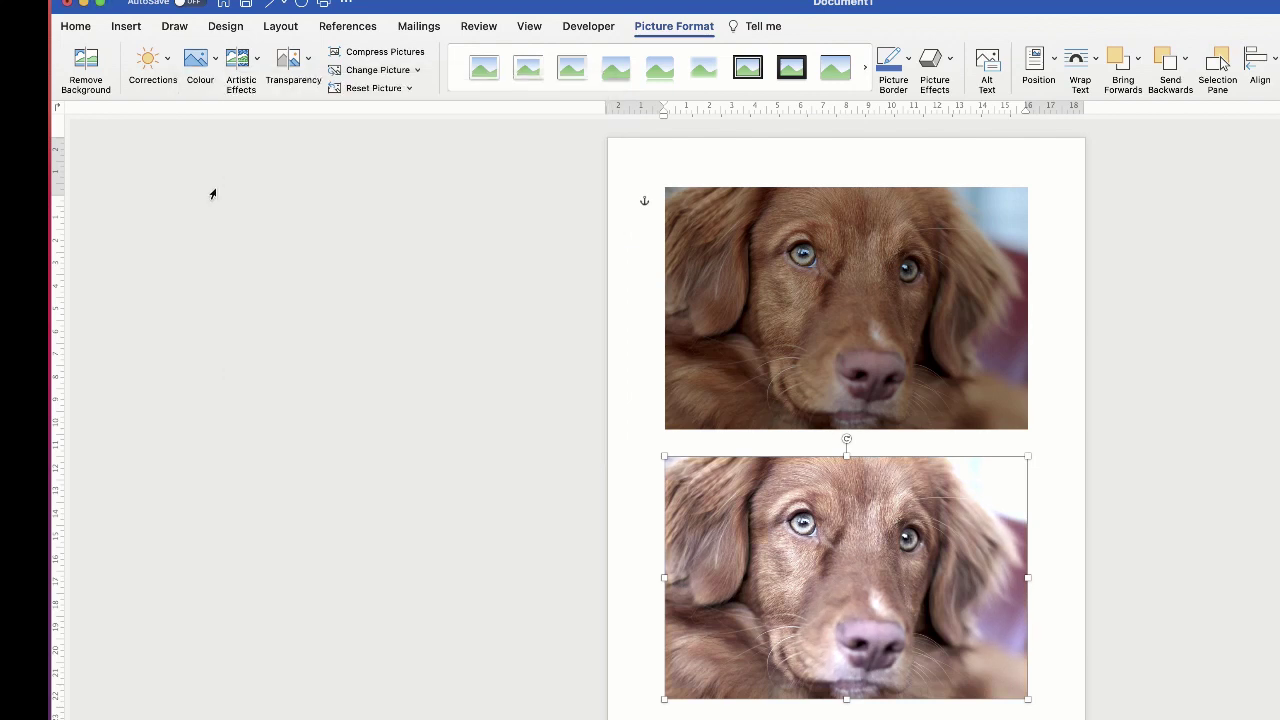
pyautogui.click(214, 64)
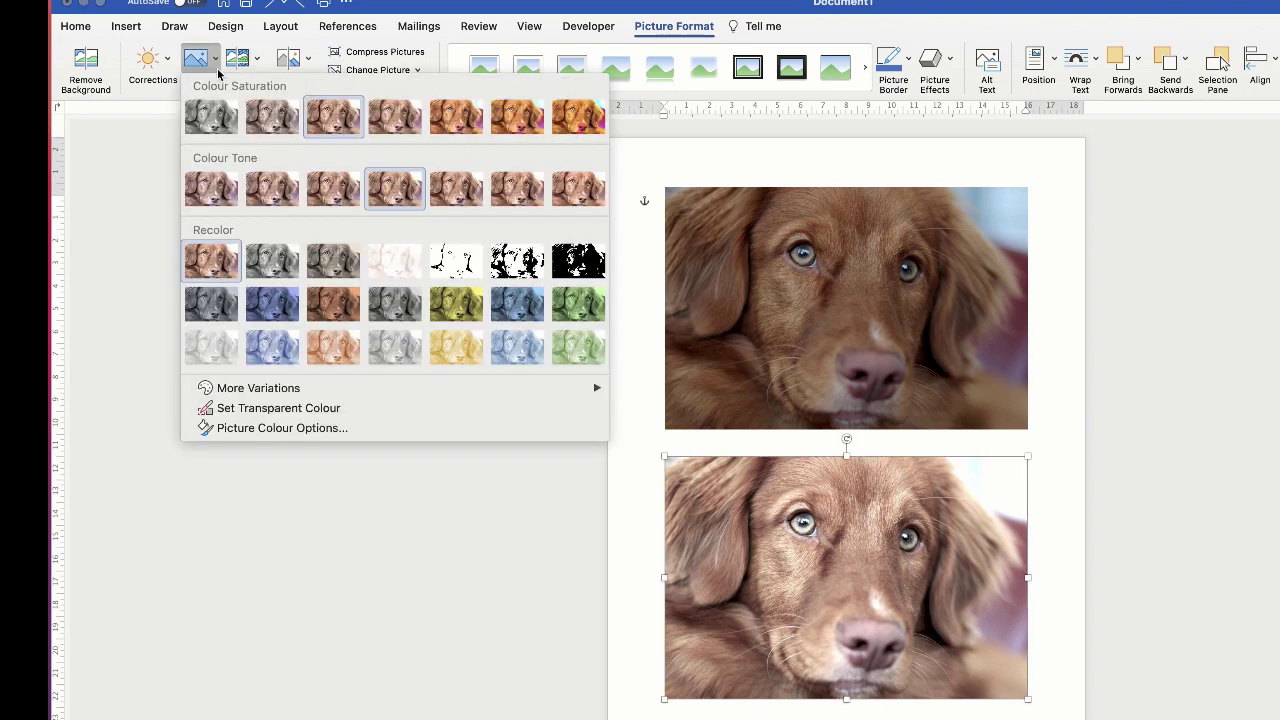
pyautogui.click(570, 196)
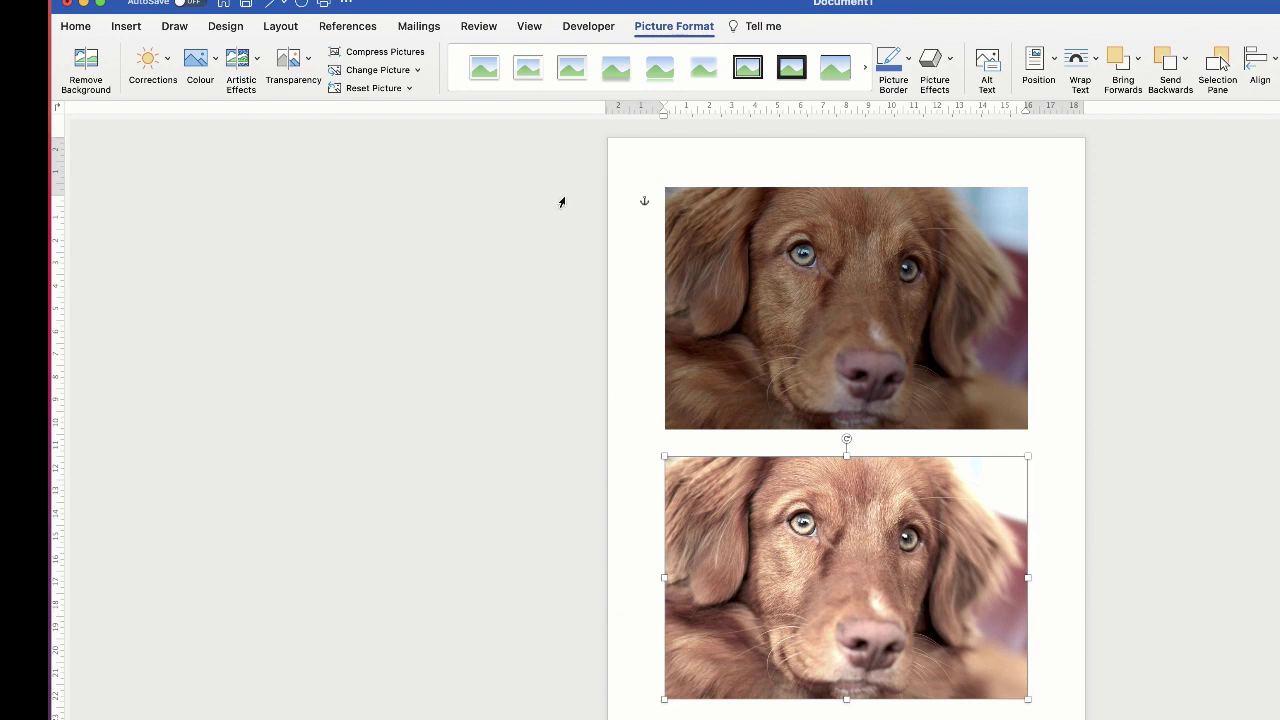
pyautogui.click(216, 62)
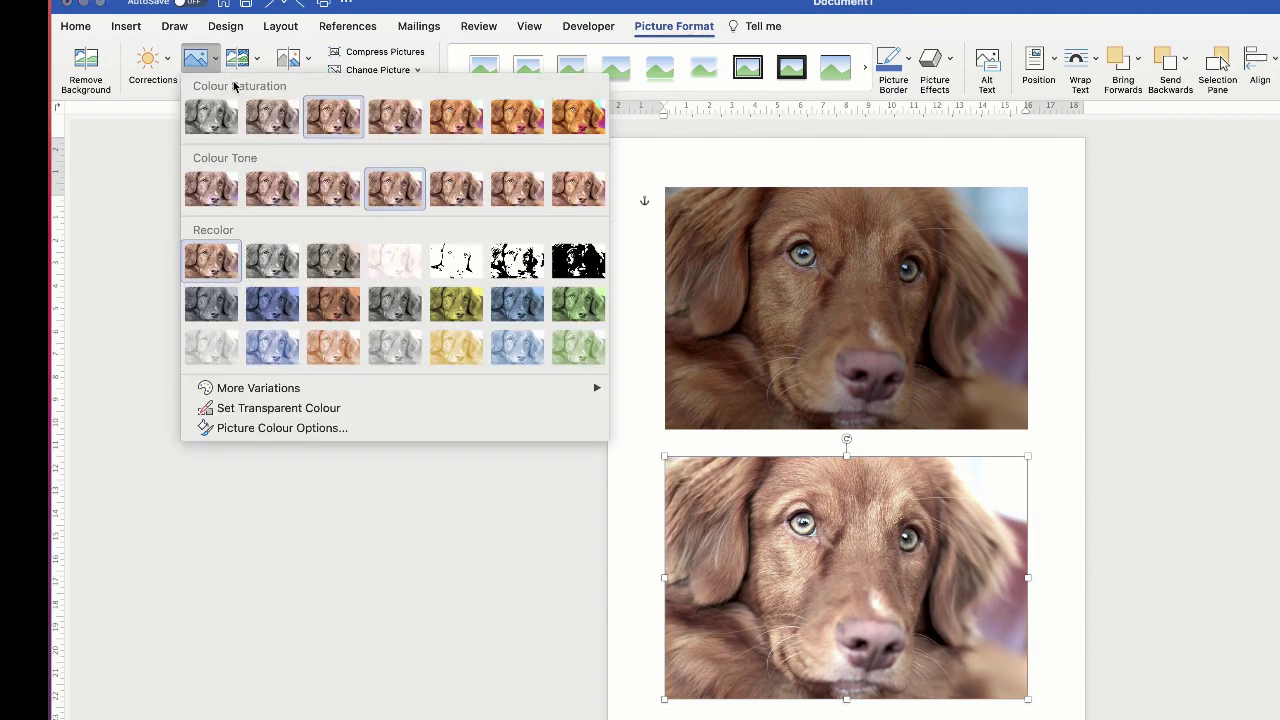
pyautogui.click(460, 193)
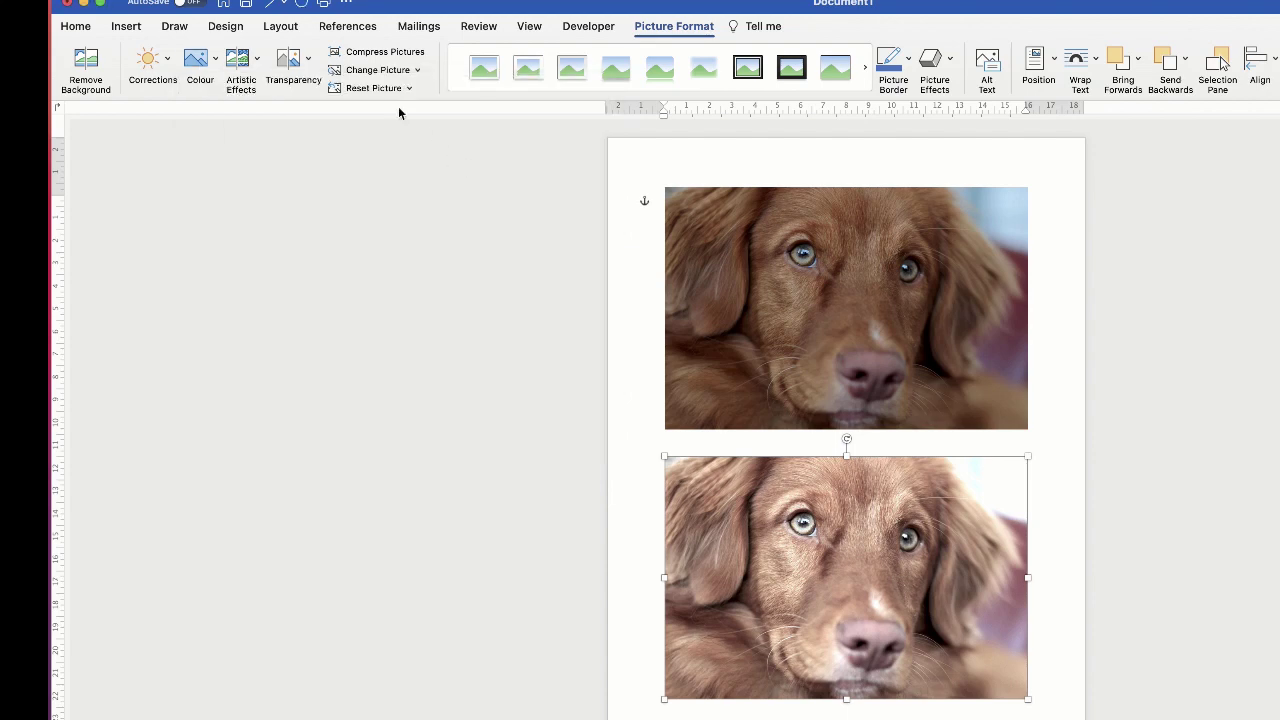
# Apply the sketch artistic effect, undo it, and use the last third-row effect instead
pyautogui.click(258, 63)
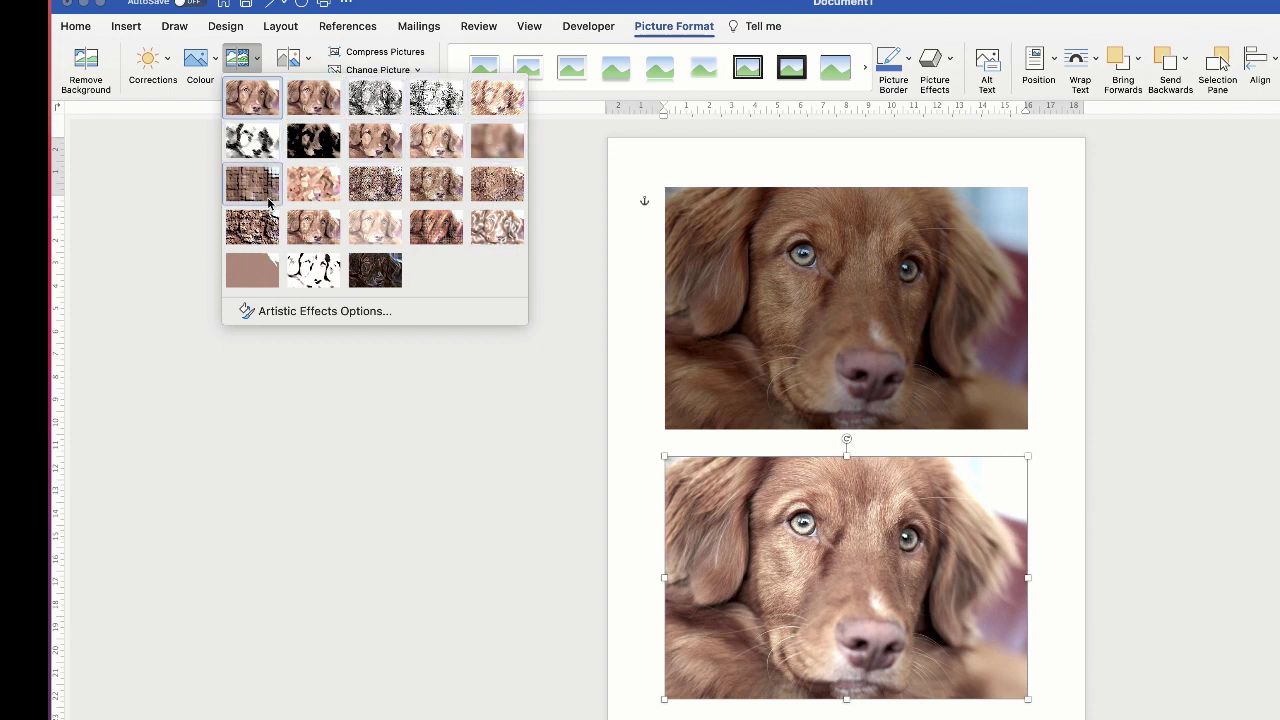
pyautogui.click(254, 145)
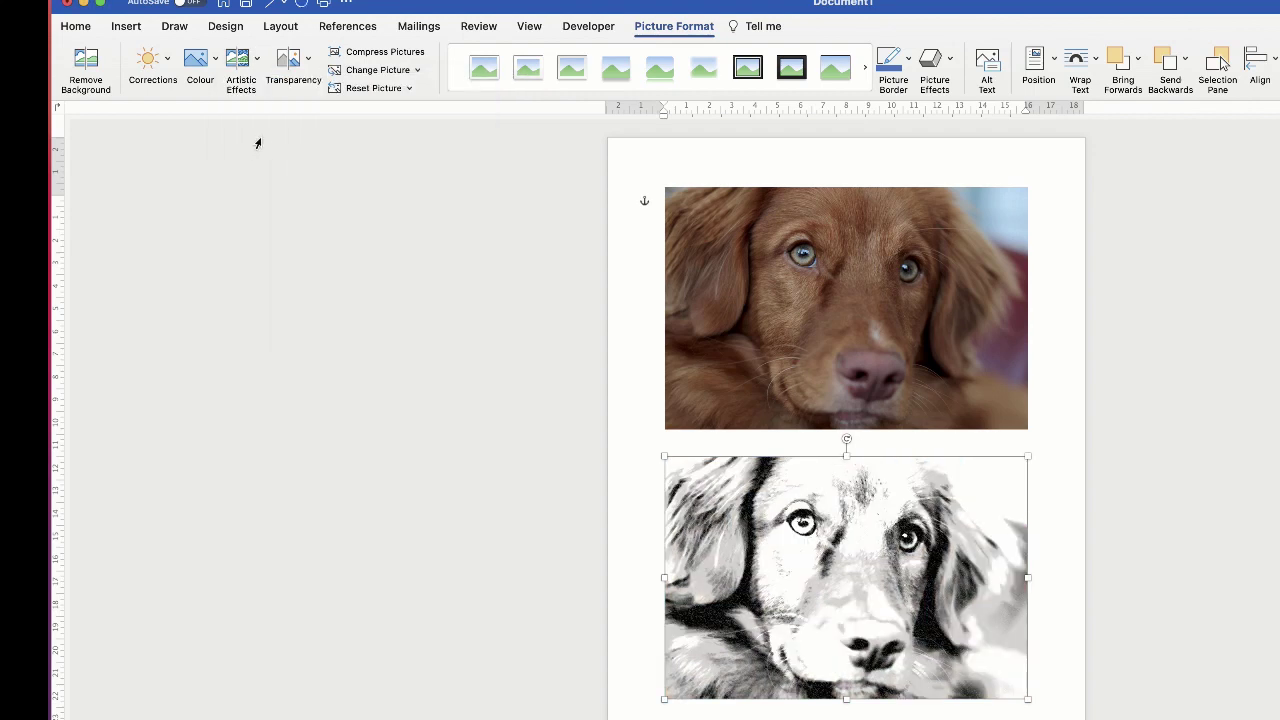
pyautogui.press('super+z')
pyautogui.click(258, 64)
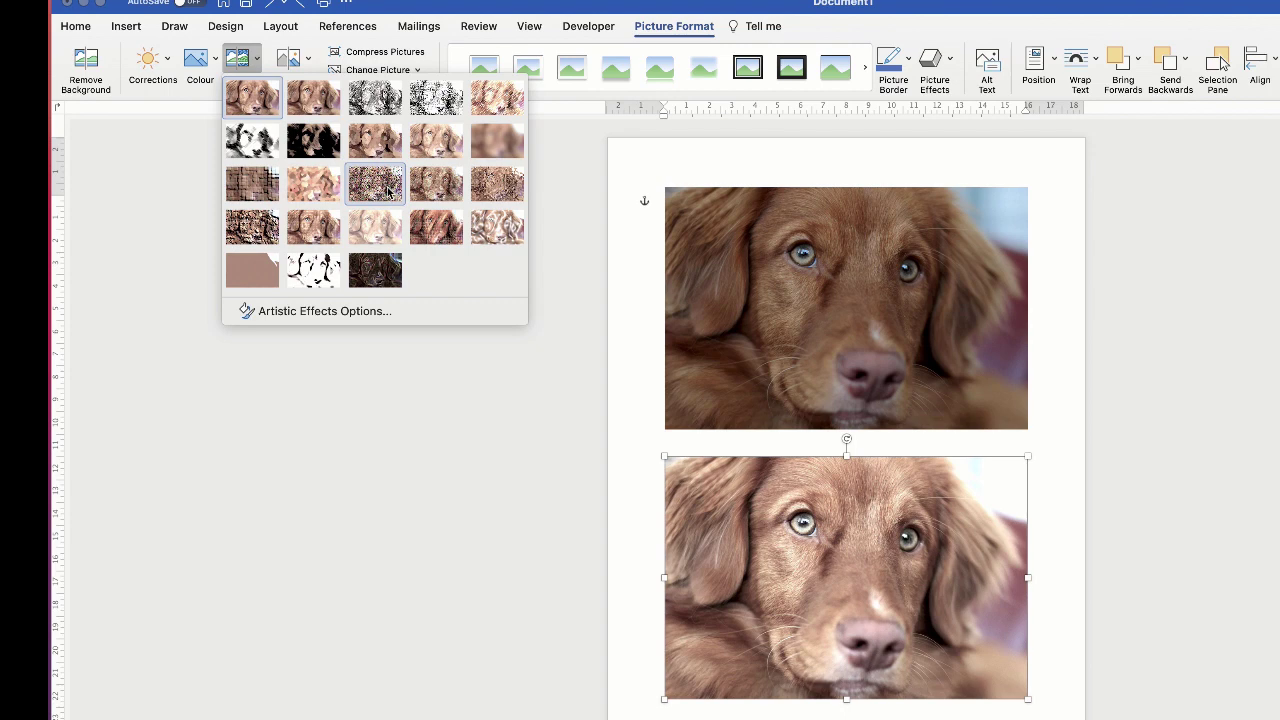
pyautogui.click(500, 197)
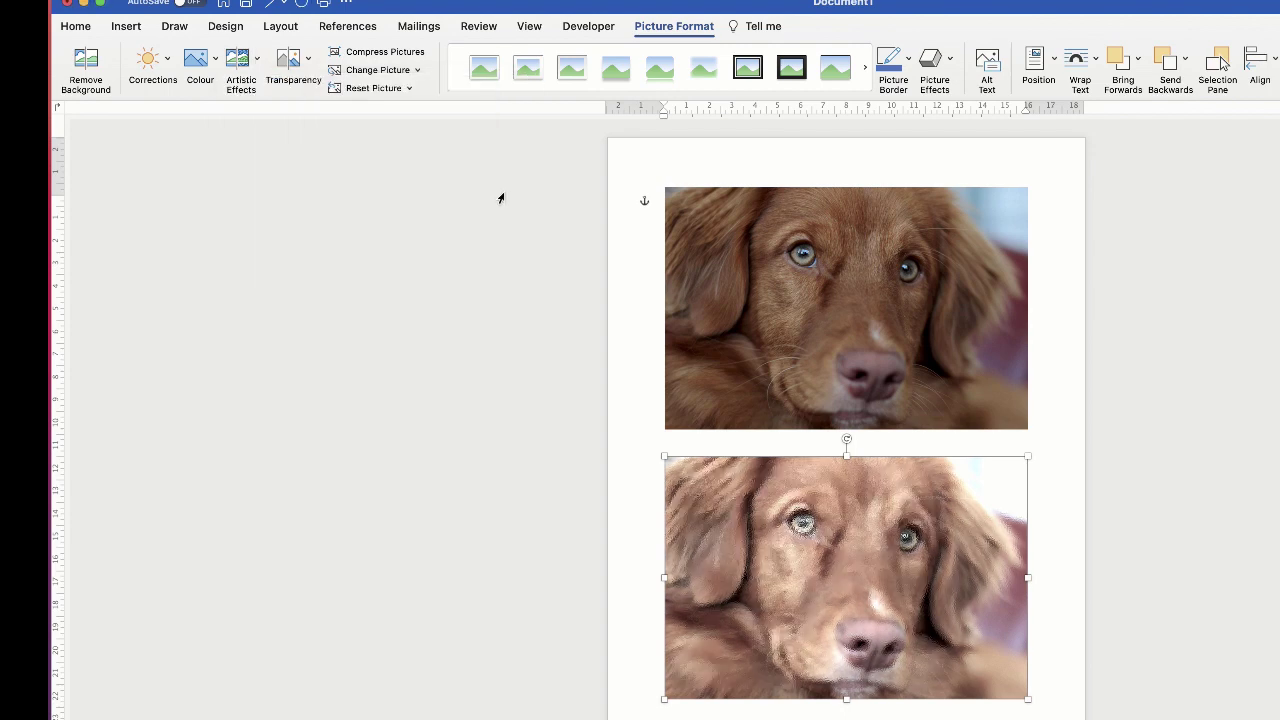
pyautogui.click(309, 66)
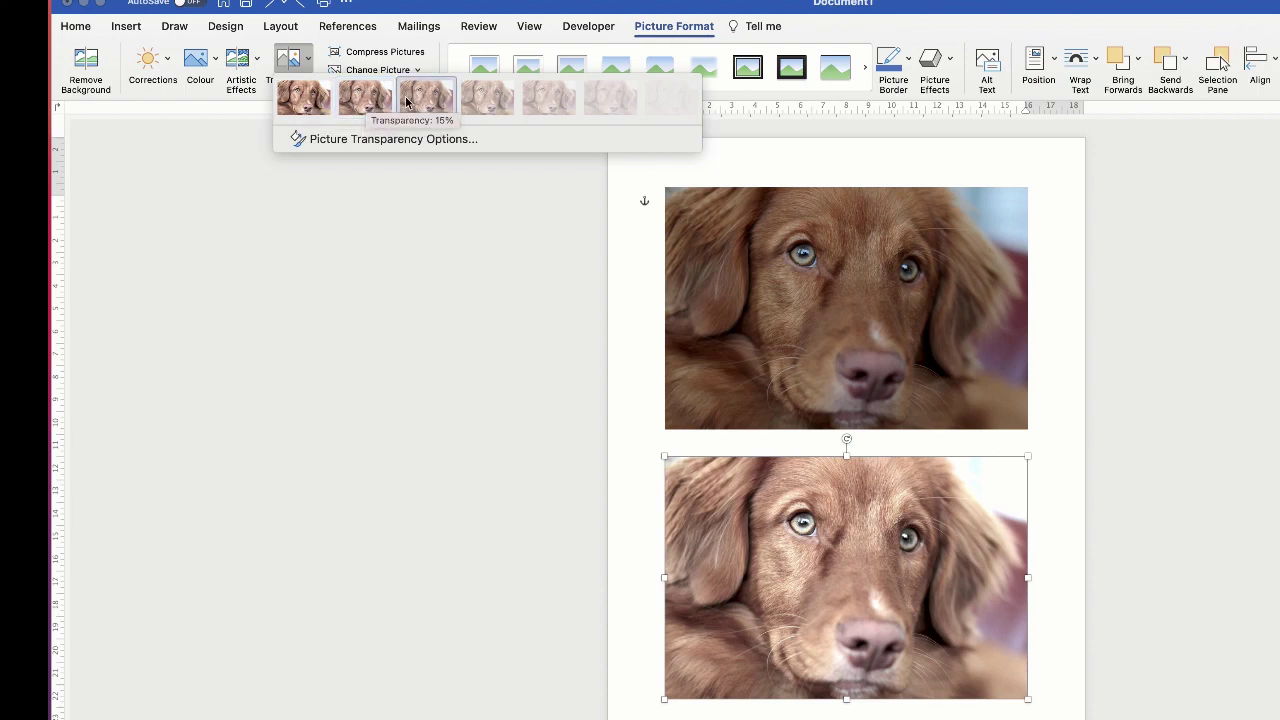
pyautogui.click(491, 104)
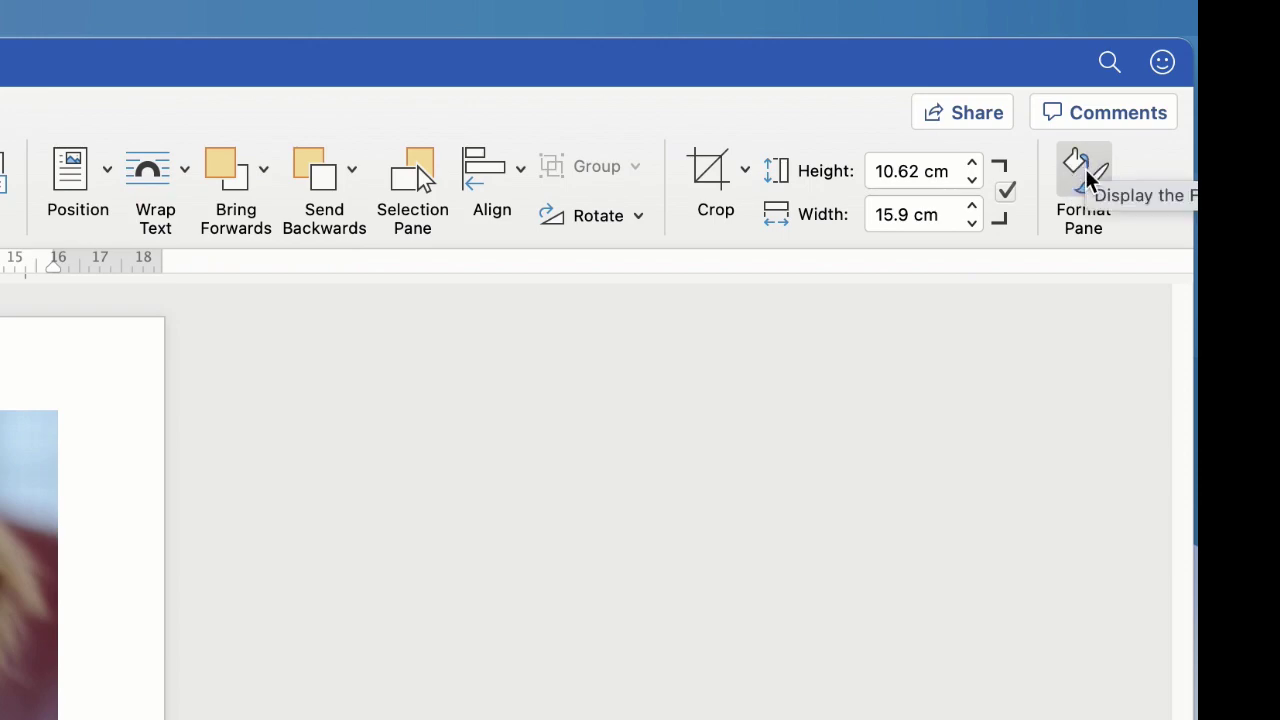
# In the Format Picture pane's Picture Corrections, set brightness to 37% and contrast to 14%
pyautogui.click(1087, 186)
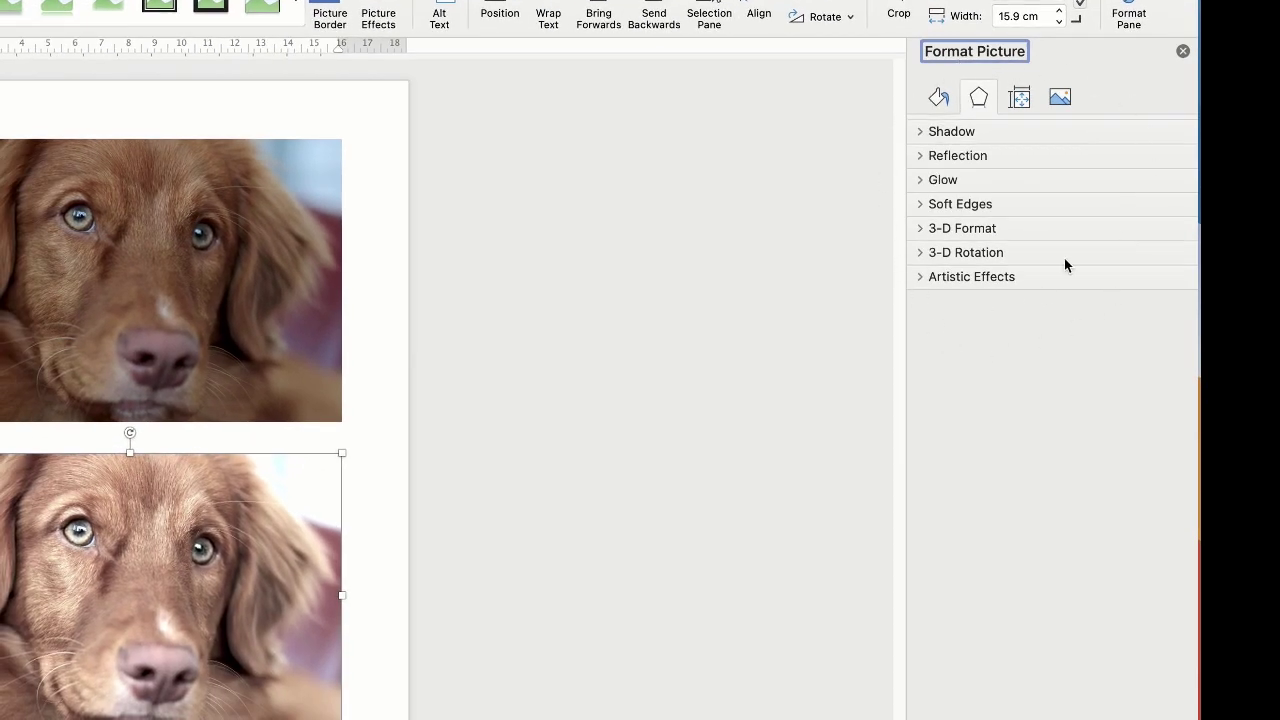
pyautogui.click(1061, 100)
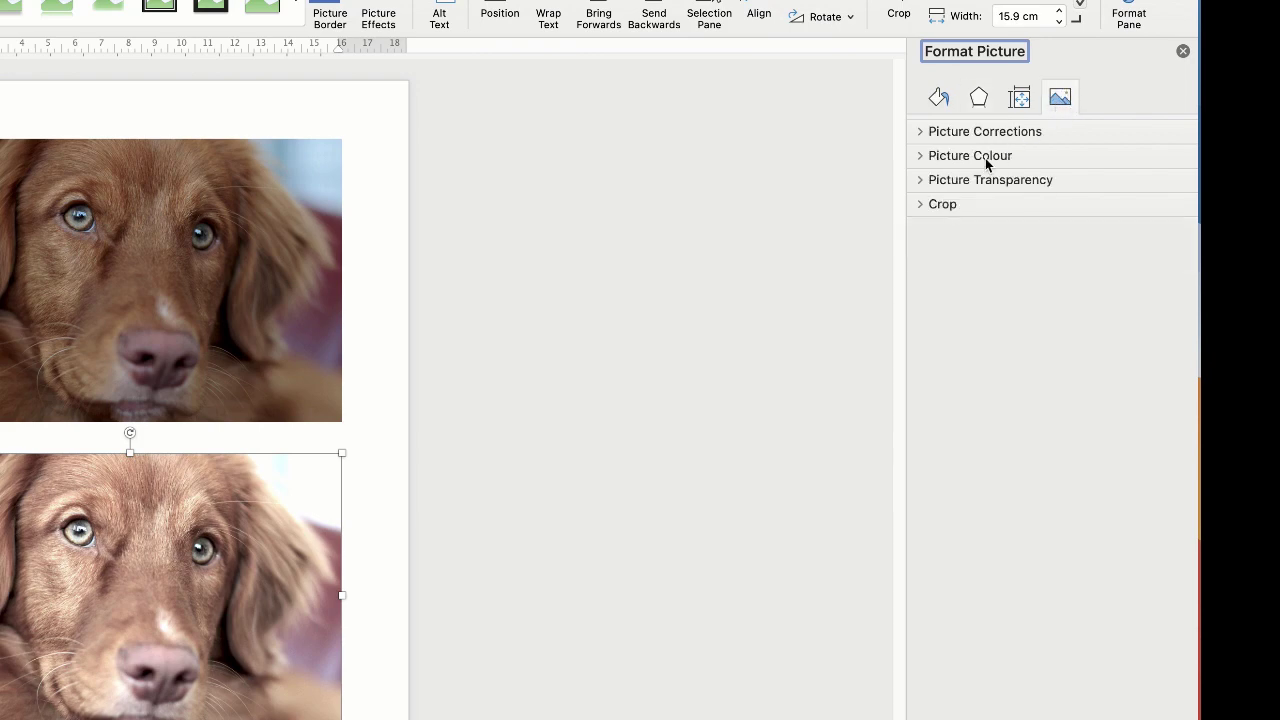
pyautogui.click(922, 134)
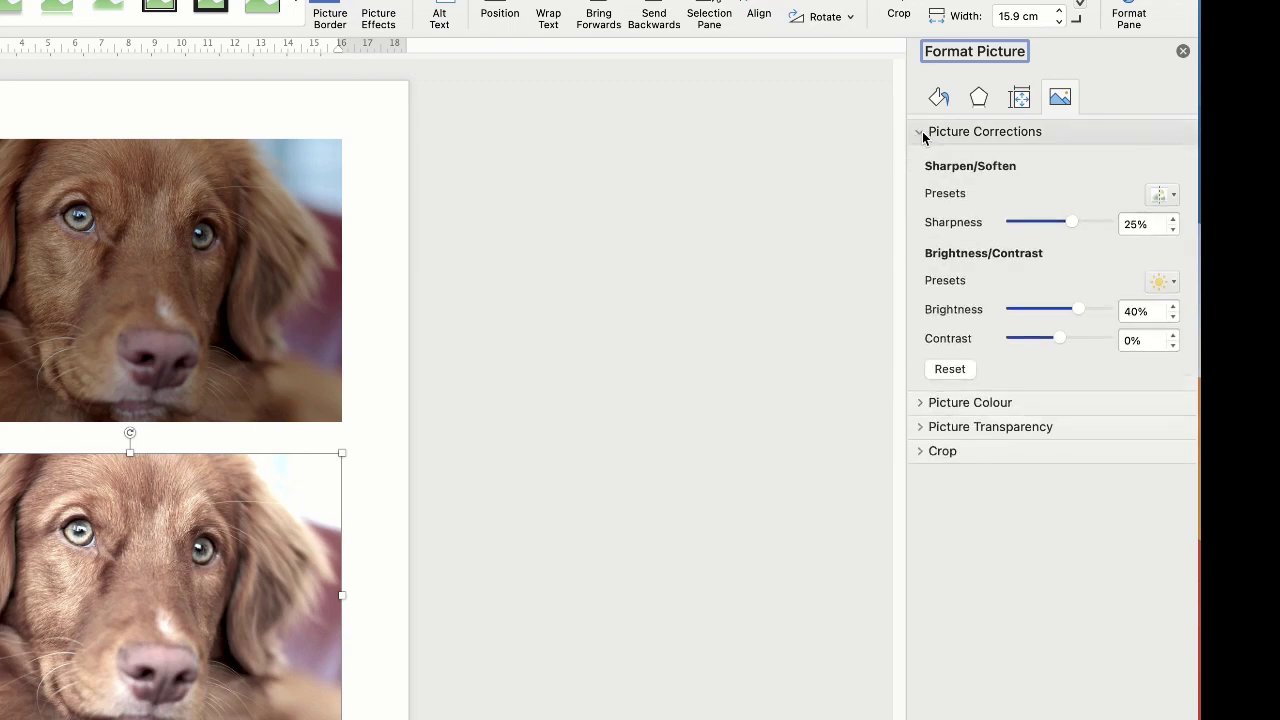
pyautogui.click(1174, 196)
pyautogui.click(1174, 198)
pyautogui.click(1176, 288)
pyautogui.click(1175, 287)
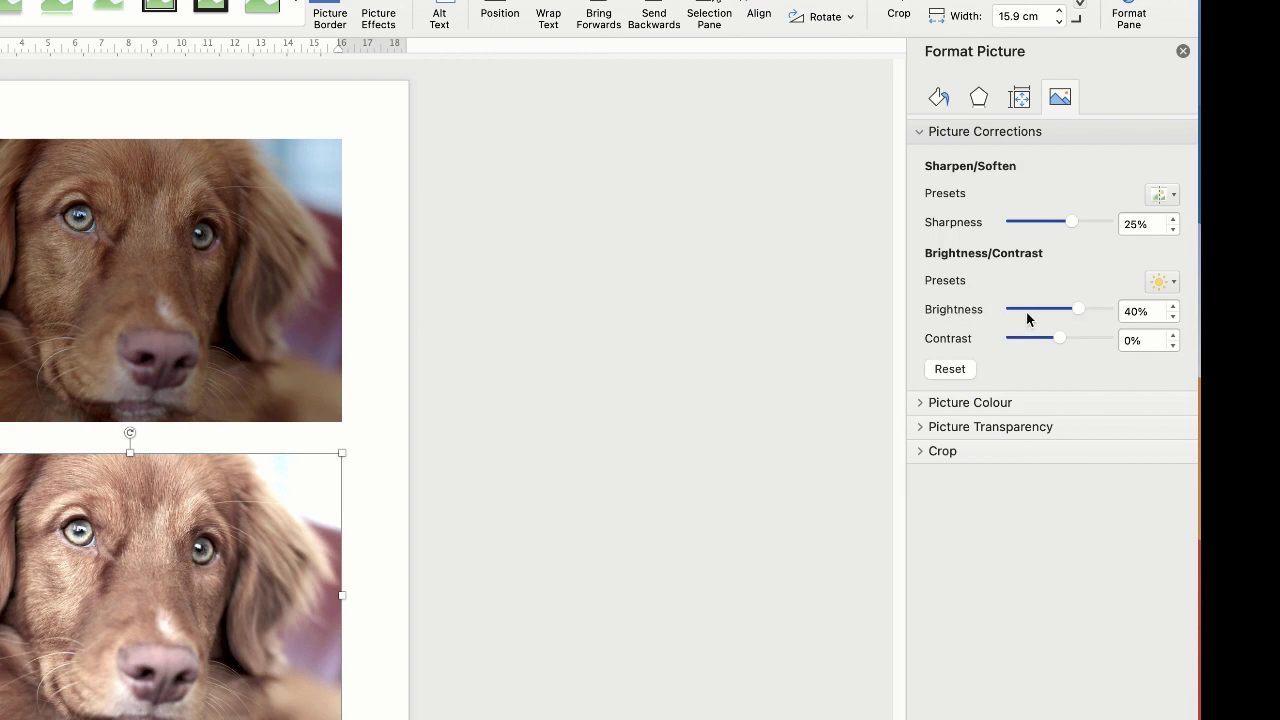
pyautogui.moveTo(1081, 316); pyautogui.dragTo(1068, 343)
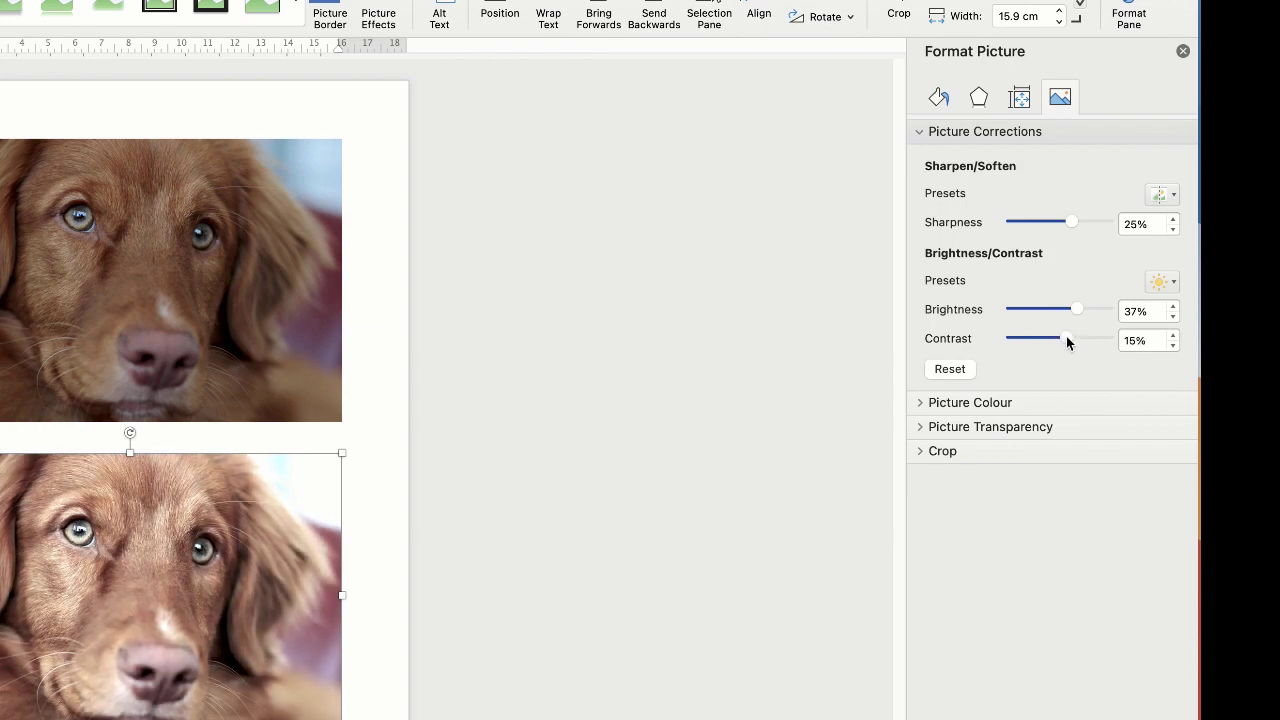
pyautogui.moveTo(1065, 342); pyautogui.dragTo(1064, 342)
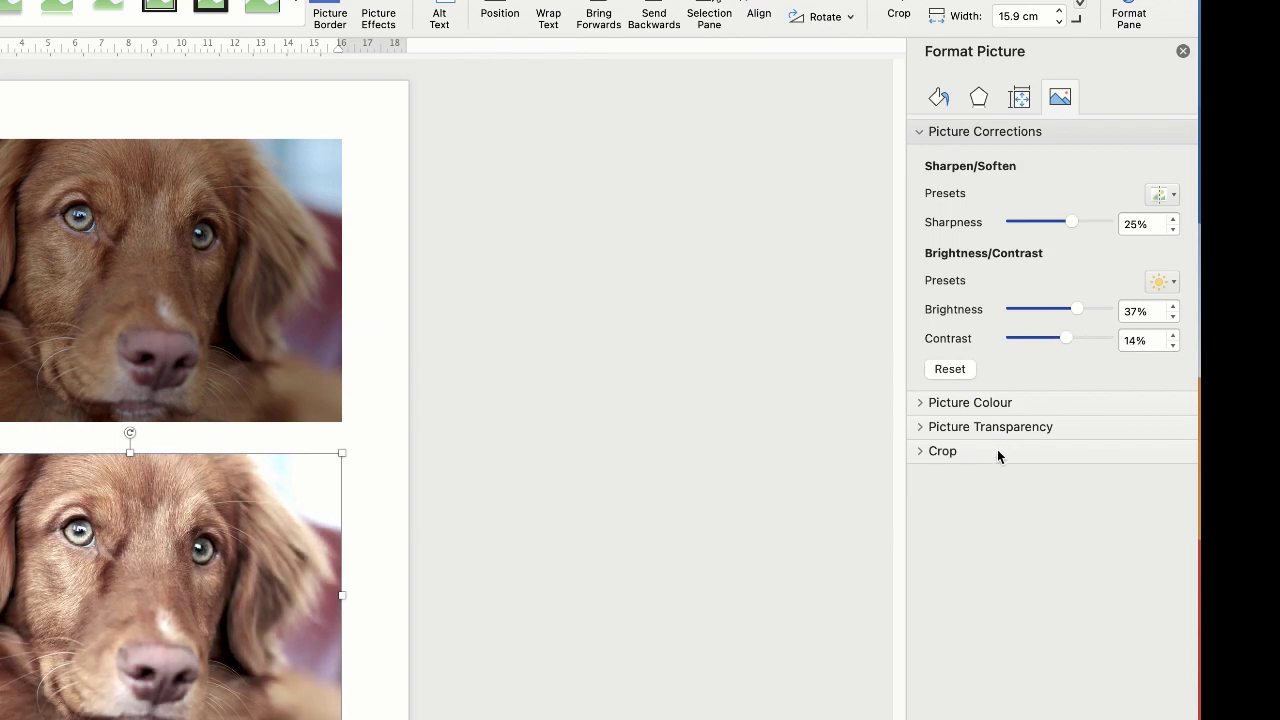
# Under Picture Colour, adjust saturation to 70% and temperature to about 5,900 K
pyautogui.click(926, 405)
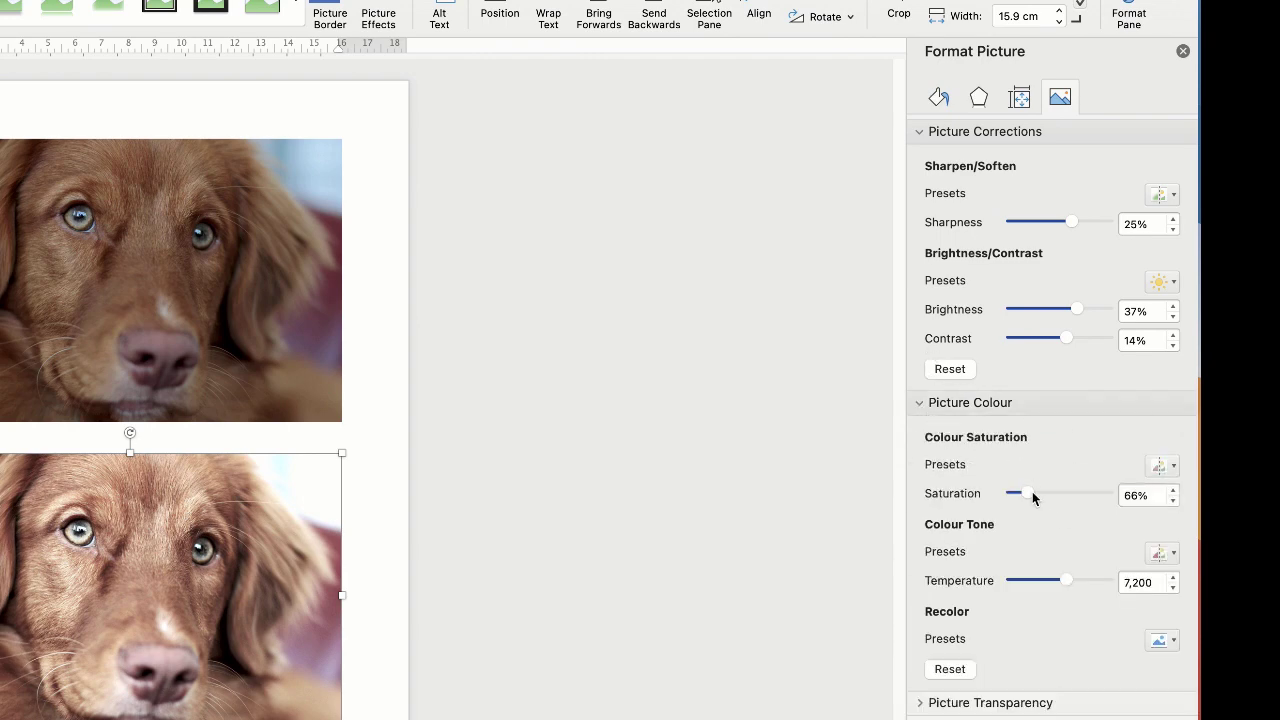
pyautogui.moveTo(1031, 496); pyautogui.dragTo(1028, 496)
pyautogui.moveTo(1035, 590); pyautogui.dragTo(1054, 581)
# Collapse Picture Colour and Corrections, glance at Transparency, then expand the Crop settings
pyautogui.click(921, 404)
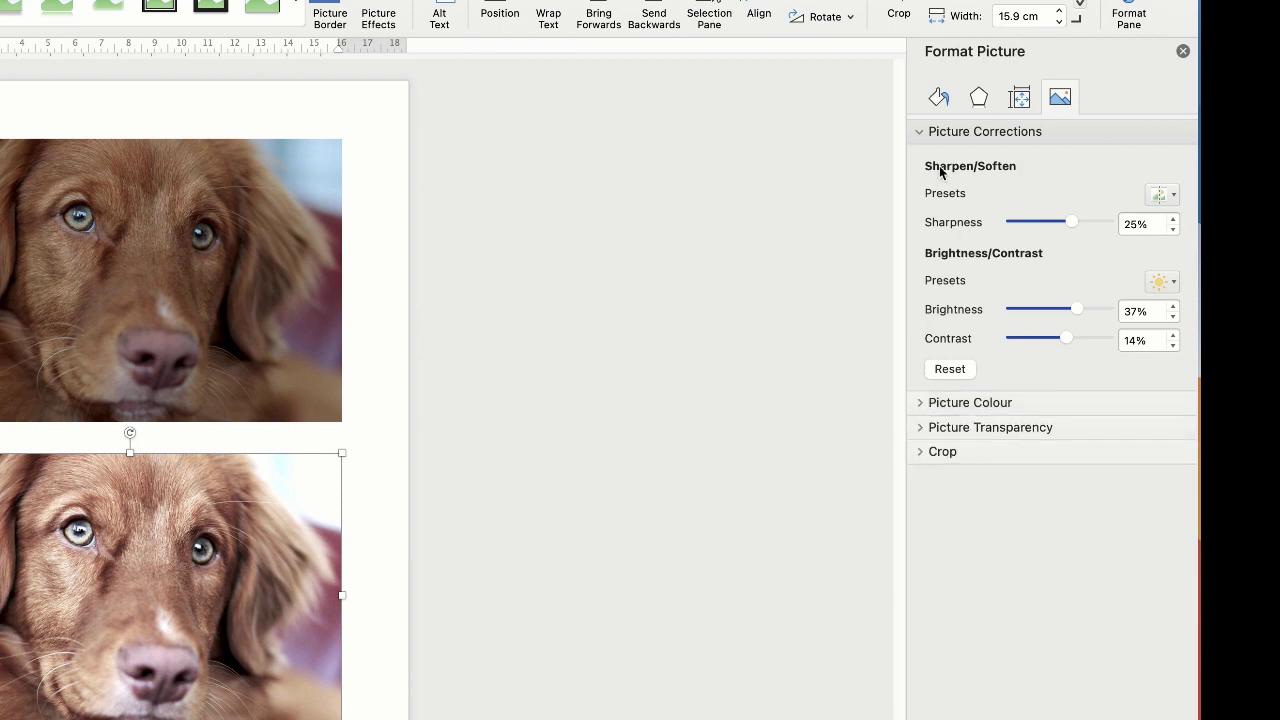
pyautogui.click(921, 131)
pyautogui.click(921, 180)
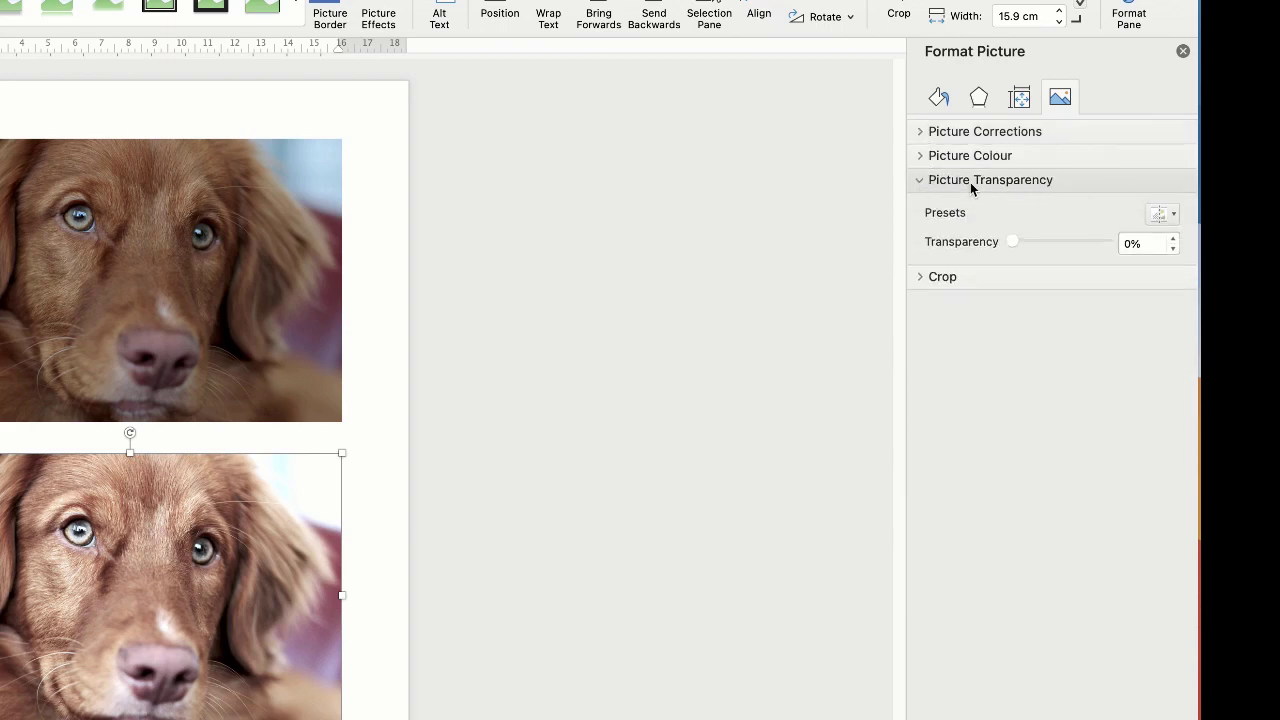
pyautogui.click(921, 182)
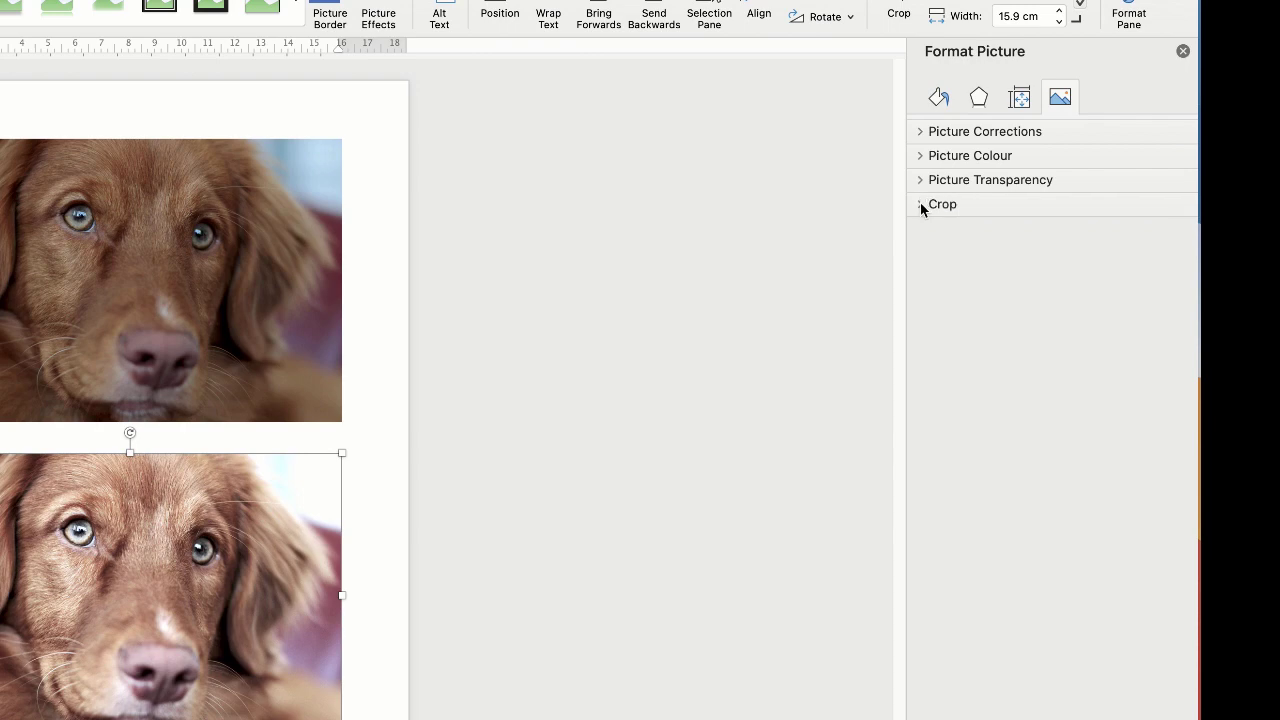
pyautogui.click(922, 204)
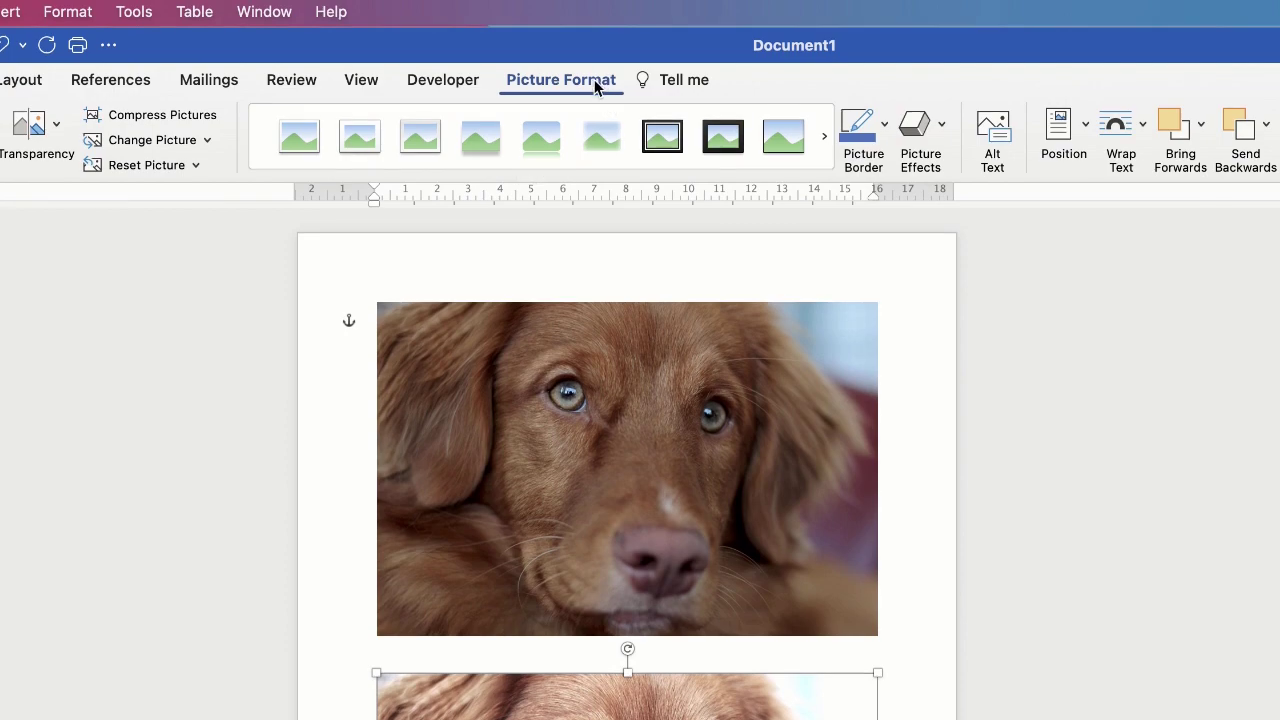
# Crop the lower photo's right side to 13.57 cm wide, then nudge it slightly right
pyautogui.click(1110, 133)
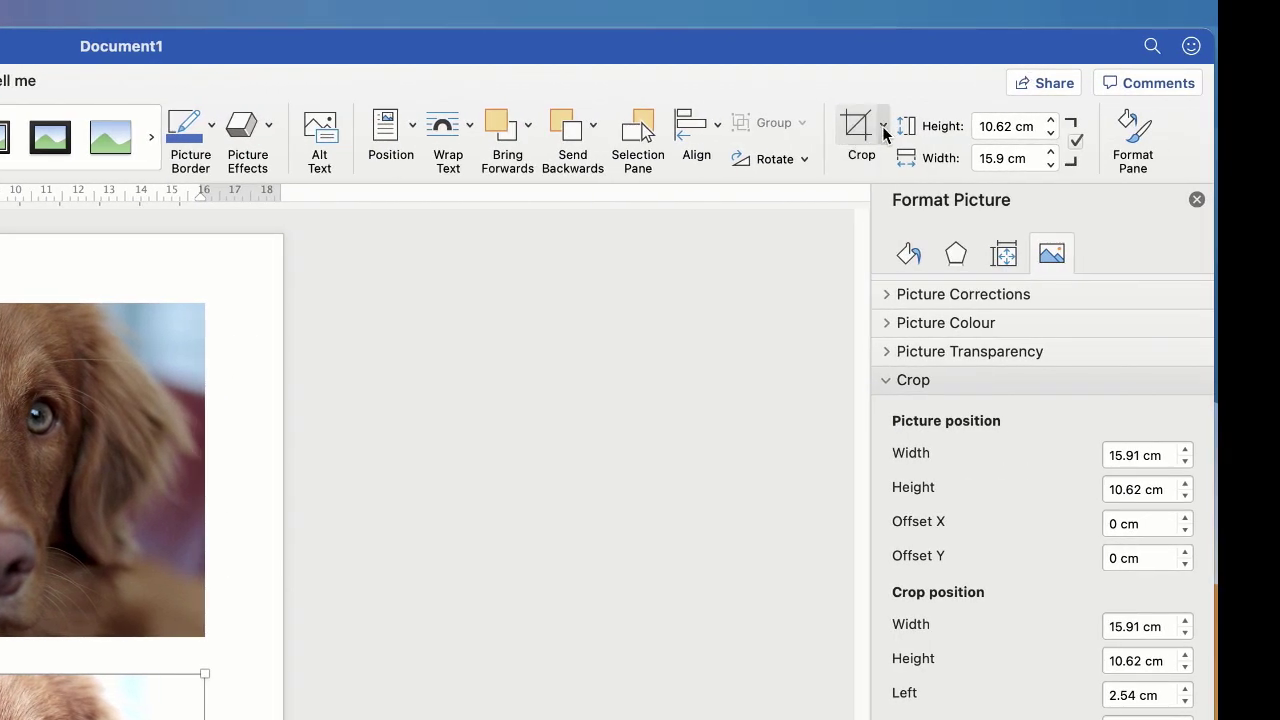
pyautogui.click(883, 126)
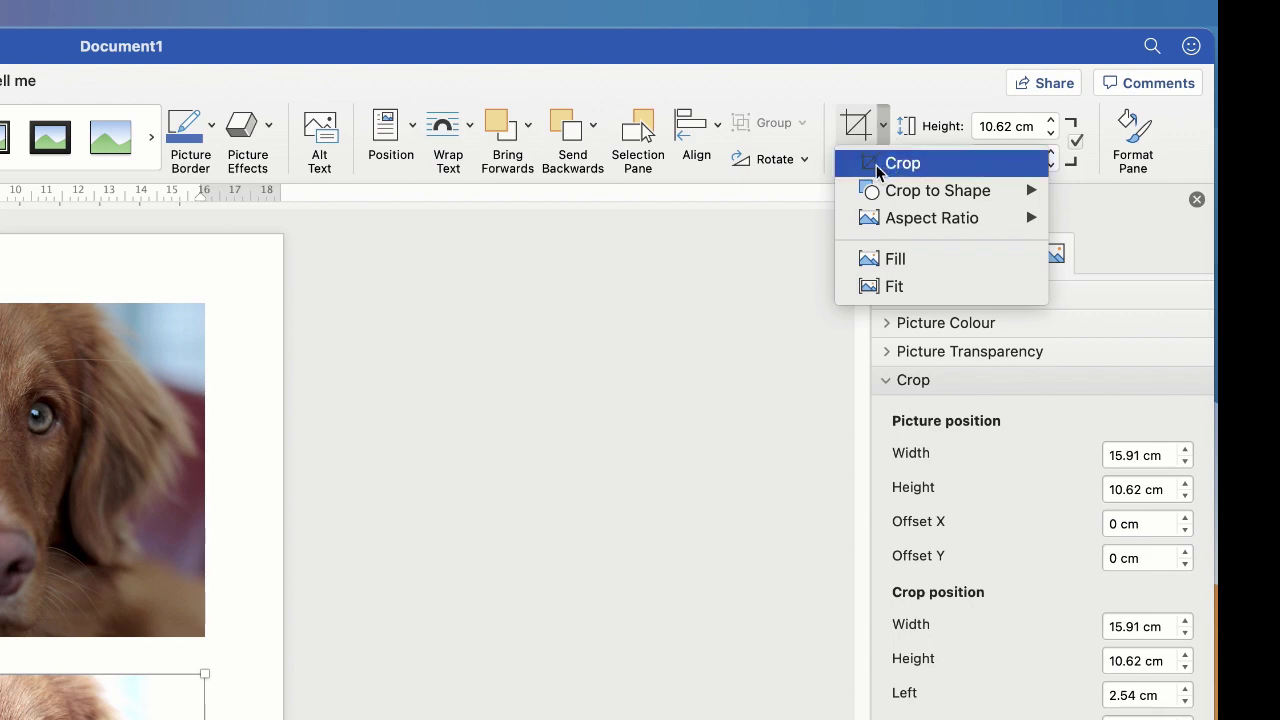
pyautogui.click(878, 164)
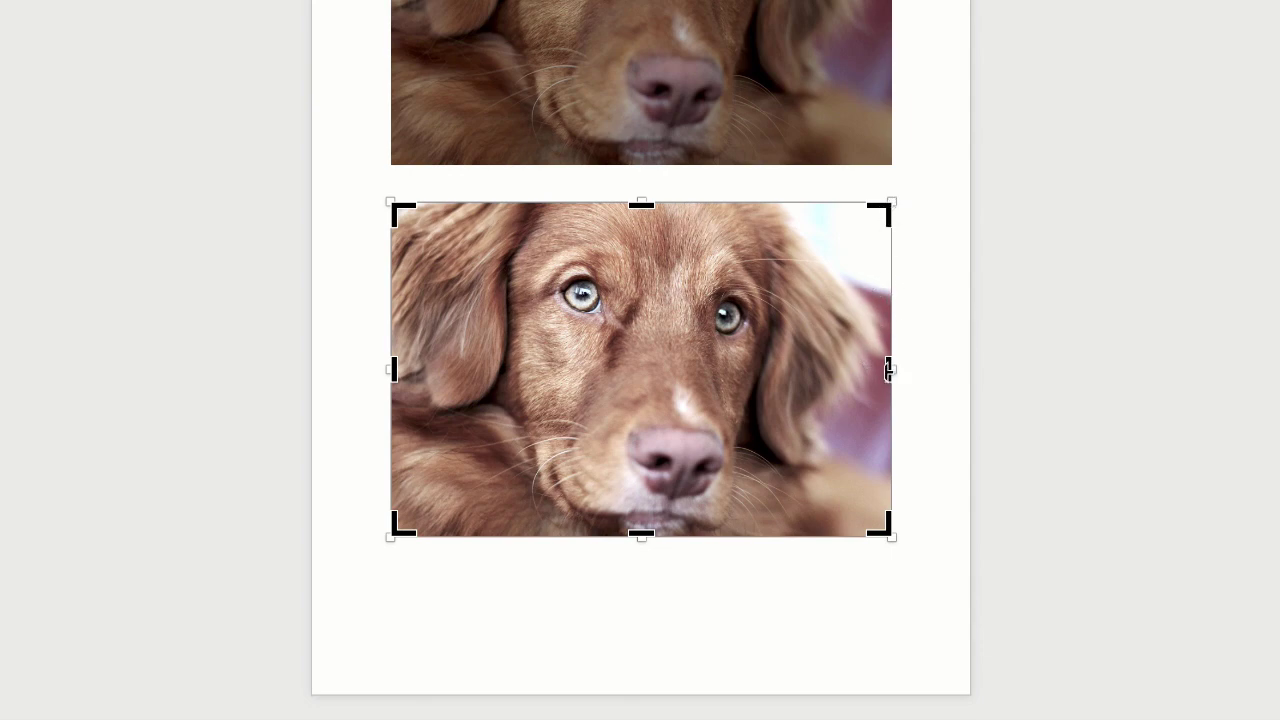
pyautogui.moveTo(889, 369); pyautogui.dragTo(814, 370)
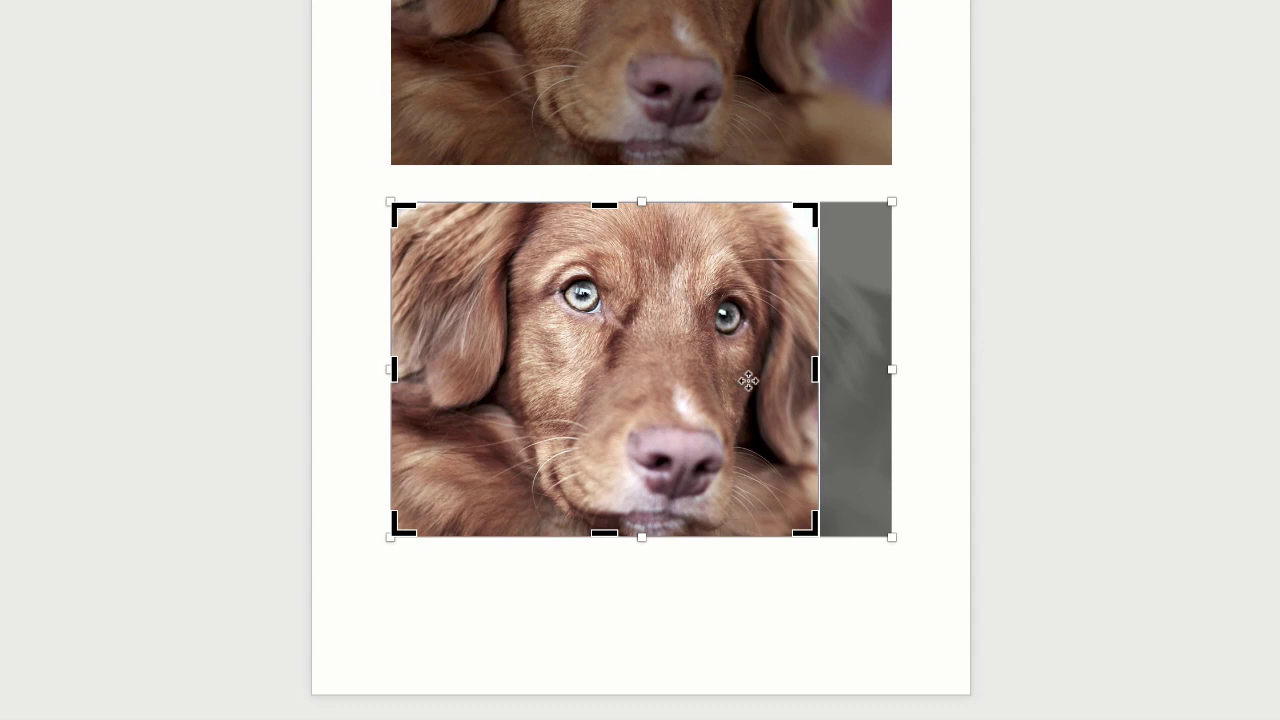
pyautogui.press('Escape')
pyautogui.moveTo(646, 403); pyautogui.dragTo(683, 446)
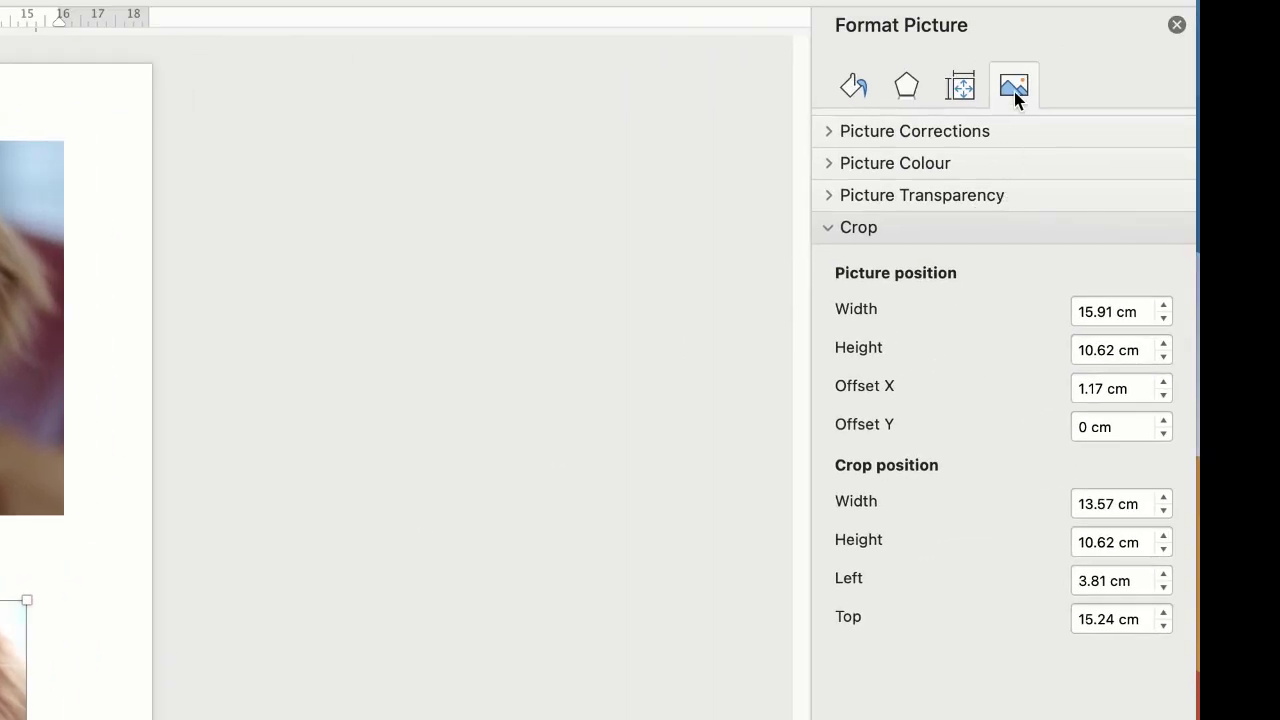
# Apply the first Outer shadow preset to the lower photo and enlarge it to 102% size
pyautogui.click(909, 86)
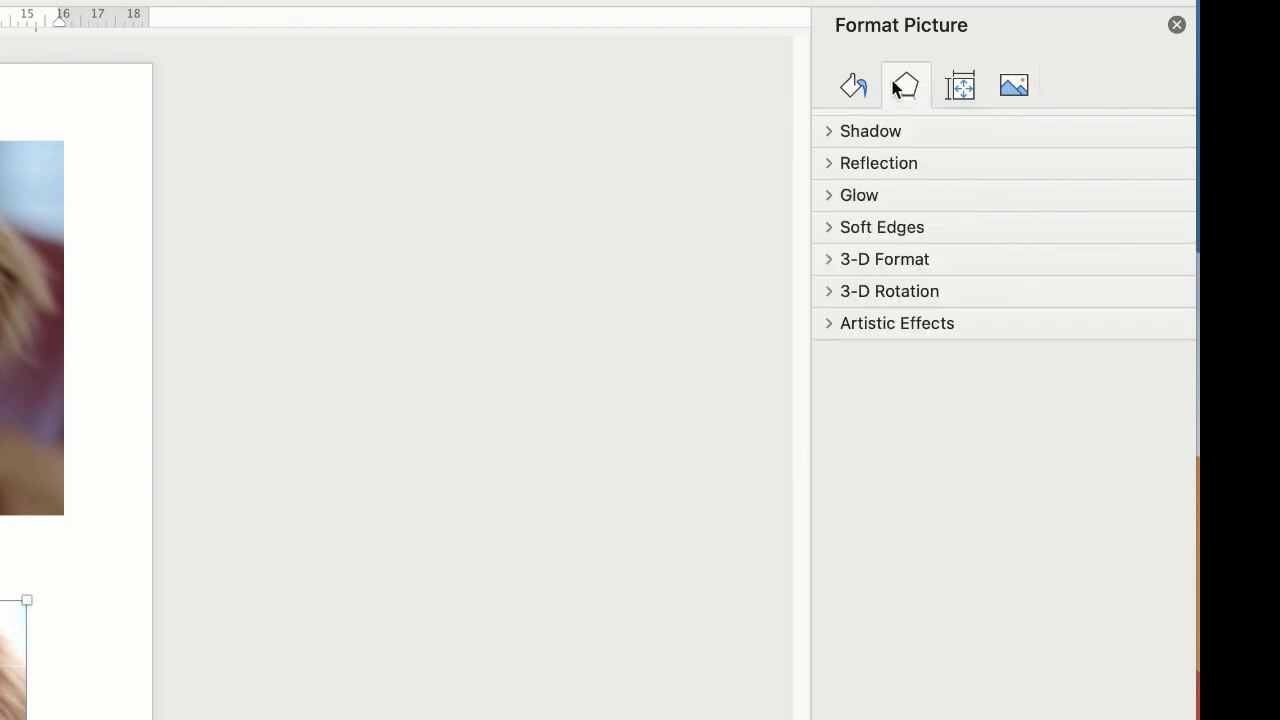
pyautogui.click(832, 131)
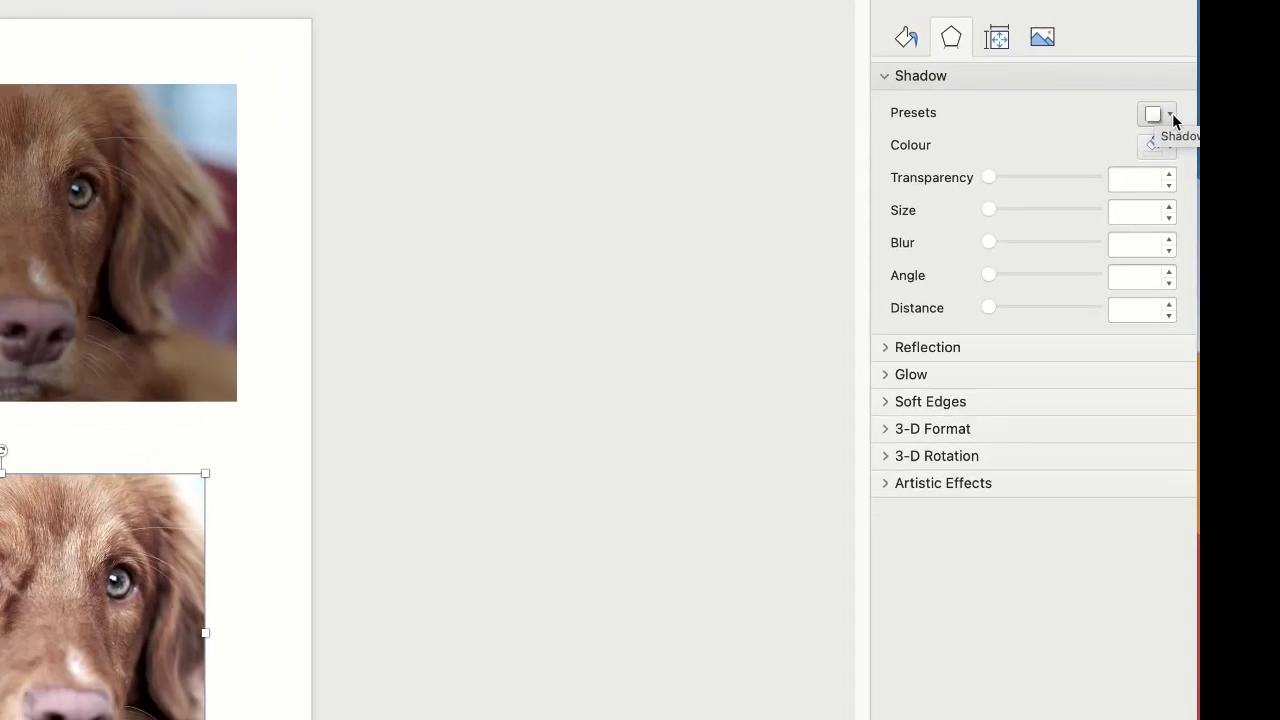
pyautogui.click(1152, 176)
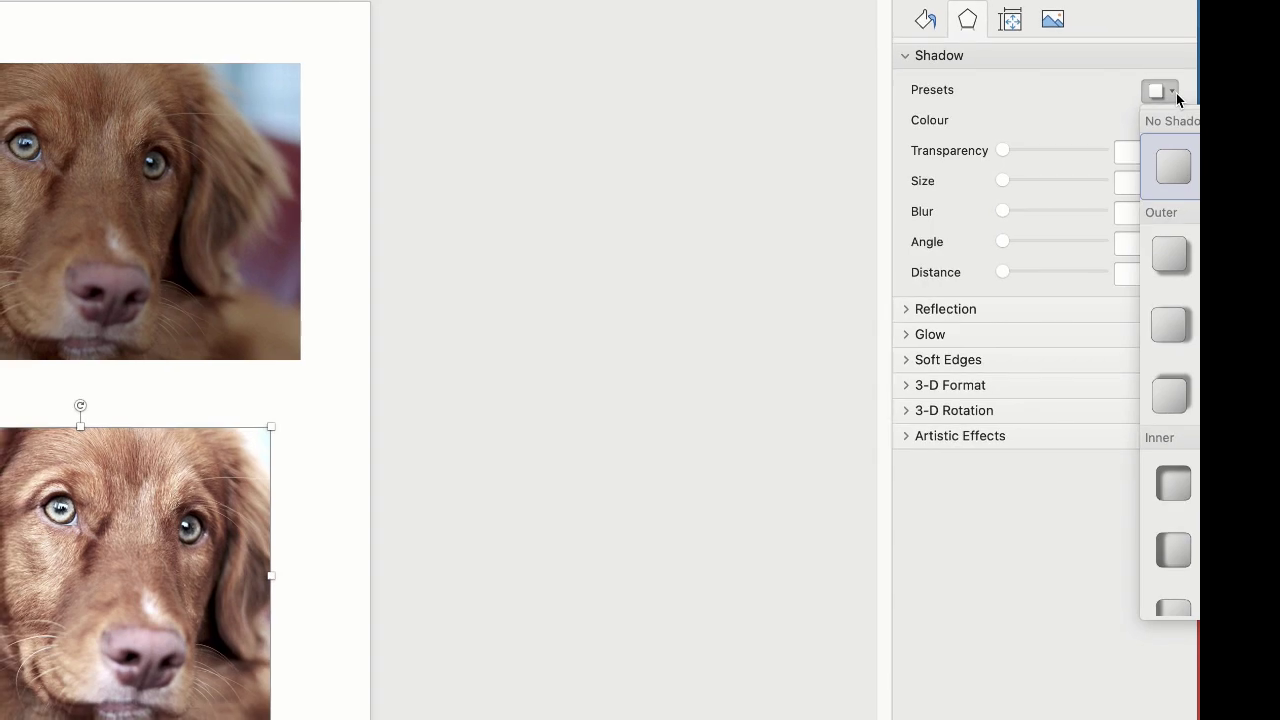
pyautogui.click(1171, 257)
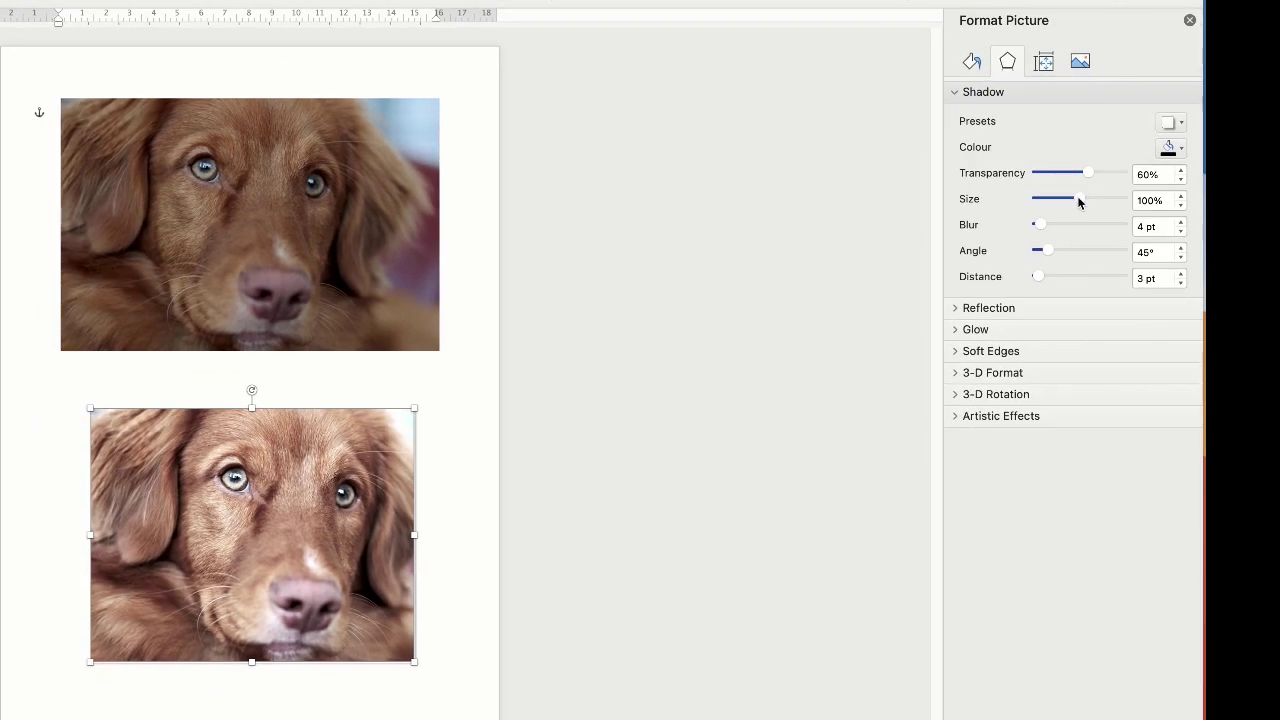
pyautogui.moveTo(1052, 181); pyautogui.dragTo(1042, 278)
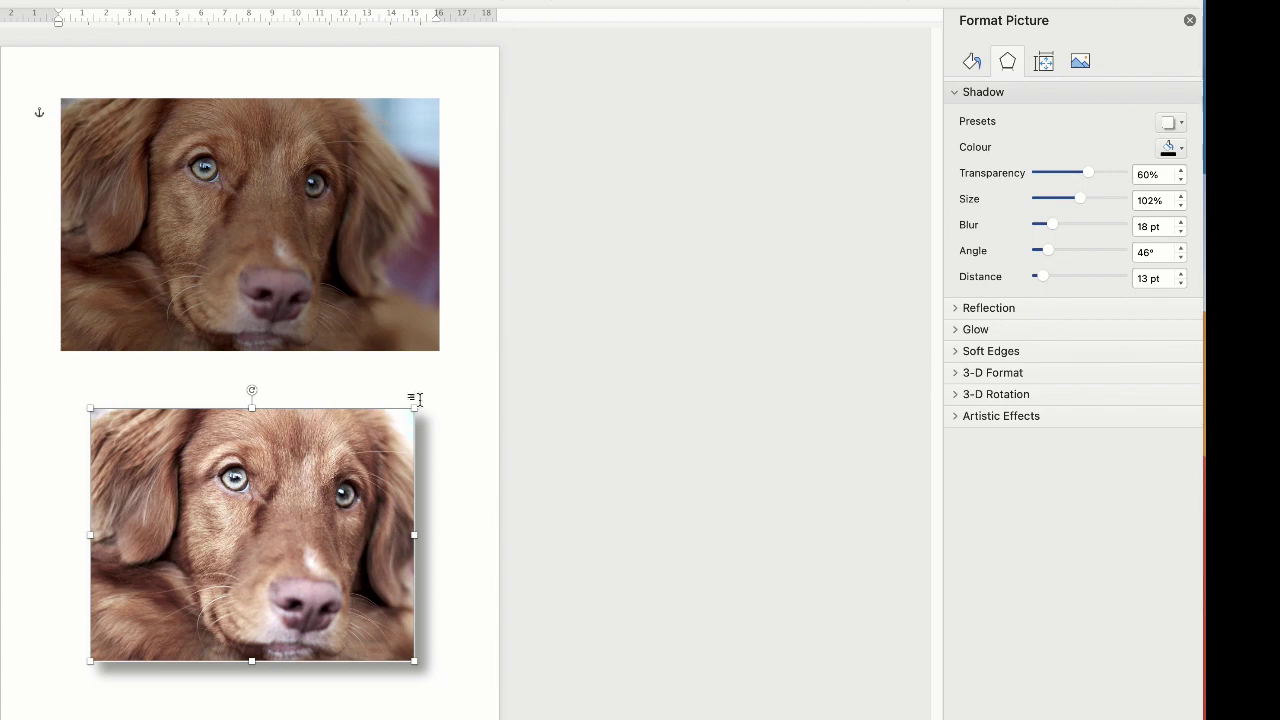
pyautogui.click(341, 714)
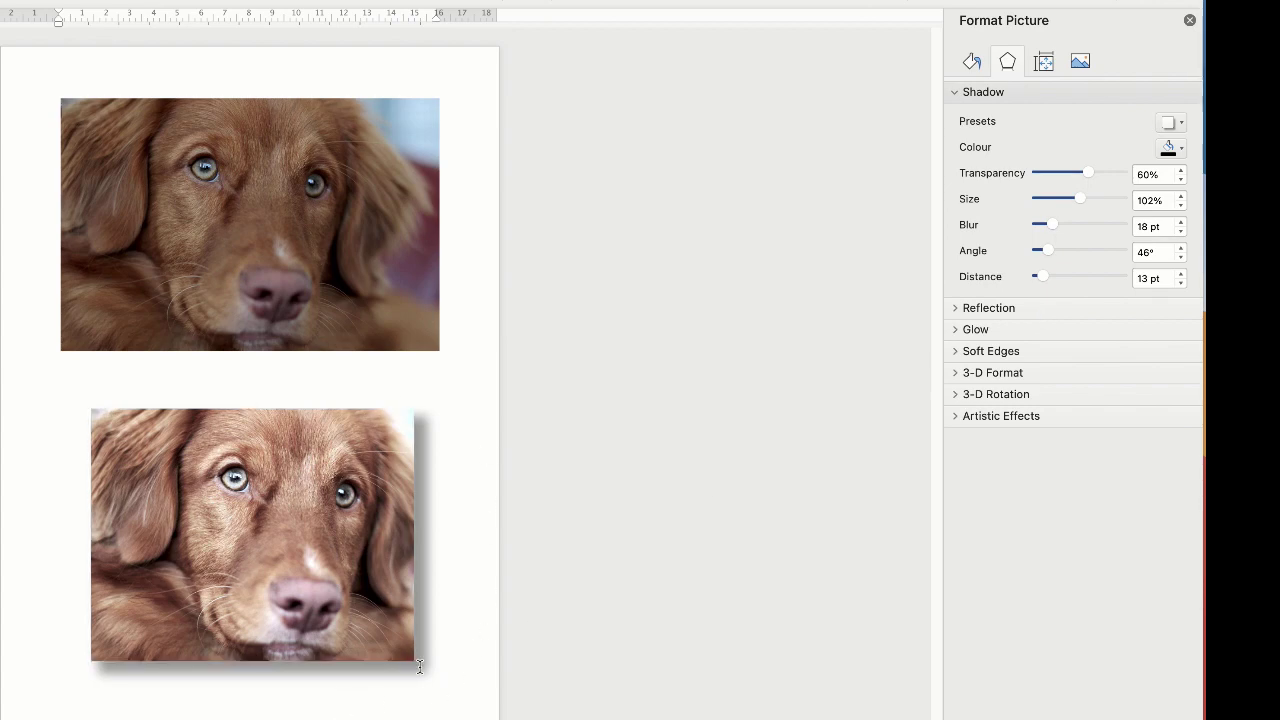
pyautogui.click(341, 596)
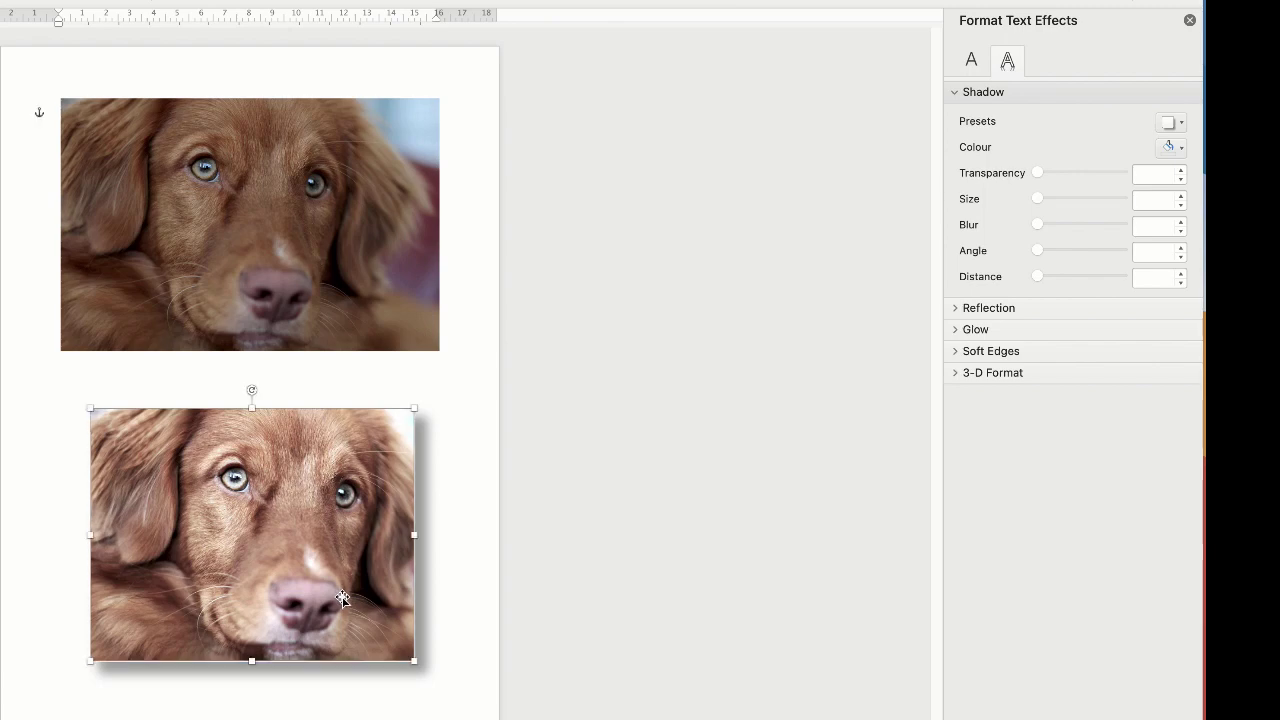
# Apply a reflection preset beneath the lower dog photo
pyautogui.click(960, 91)
pyautogui.click(962, 113)
pyautogui.click(1182, 145)
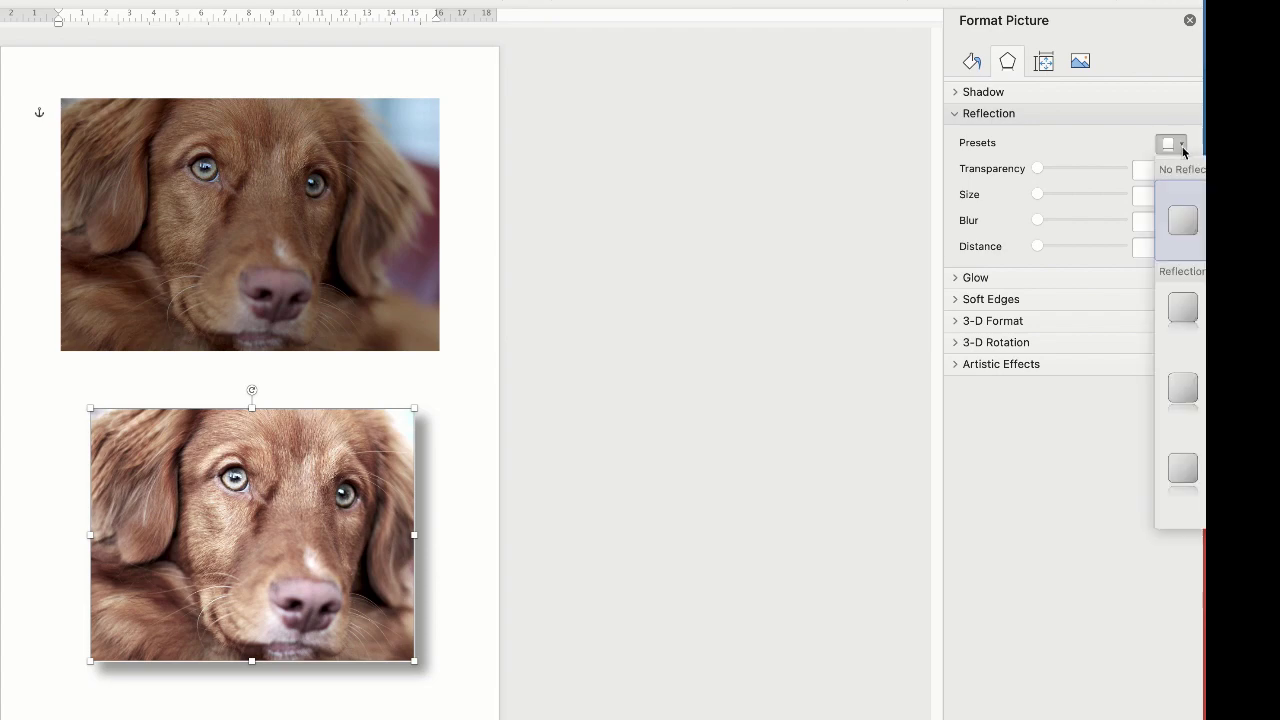
pyautogui.click(1183, 310)
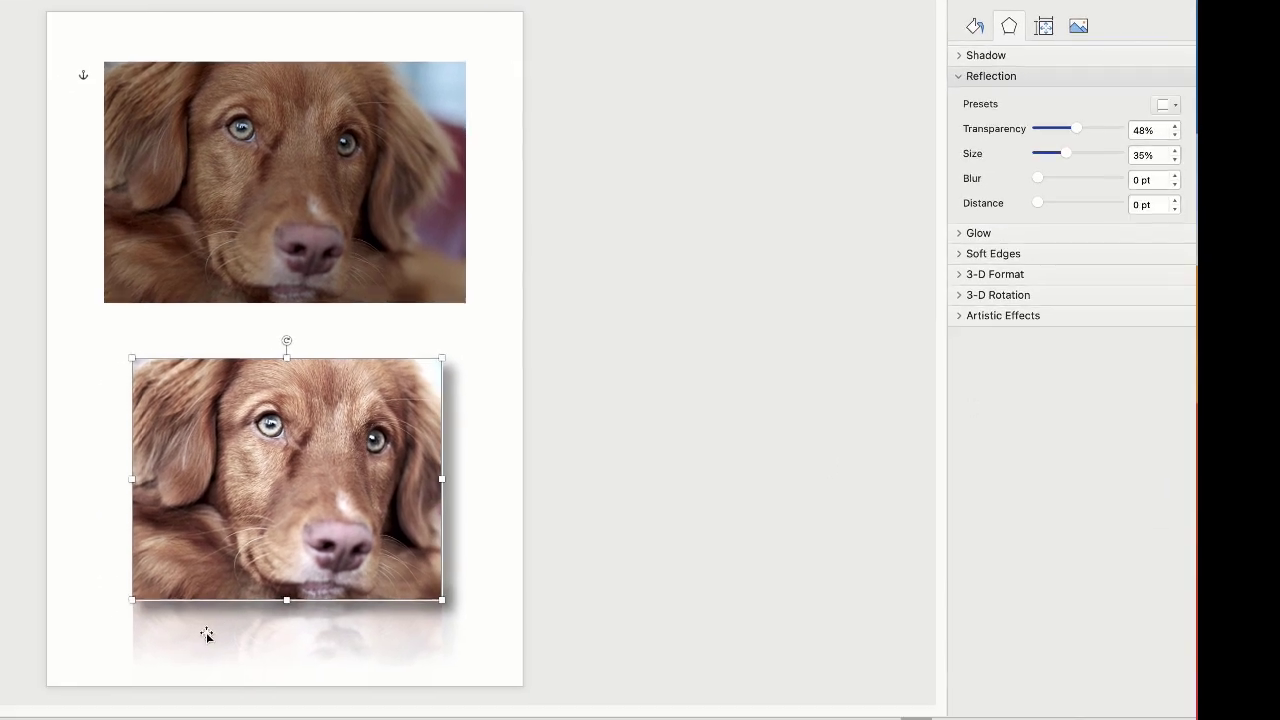
# Move both dog photos higher, tucking the lower one under the top one
pyautogui.click(340, 193)
pyautogui.moveTo(333, 205); pyautogui.dragTo(337, 154)
pyautogui.click(300, 460)
pyautogui.moveTo(300, 460); pyautogui.dragTo(303, 349)
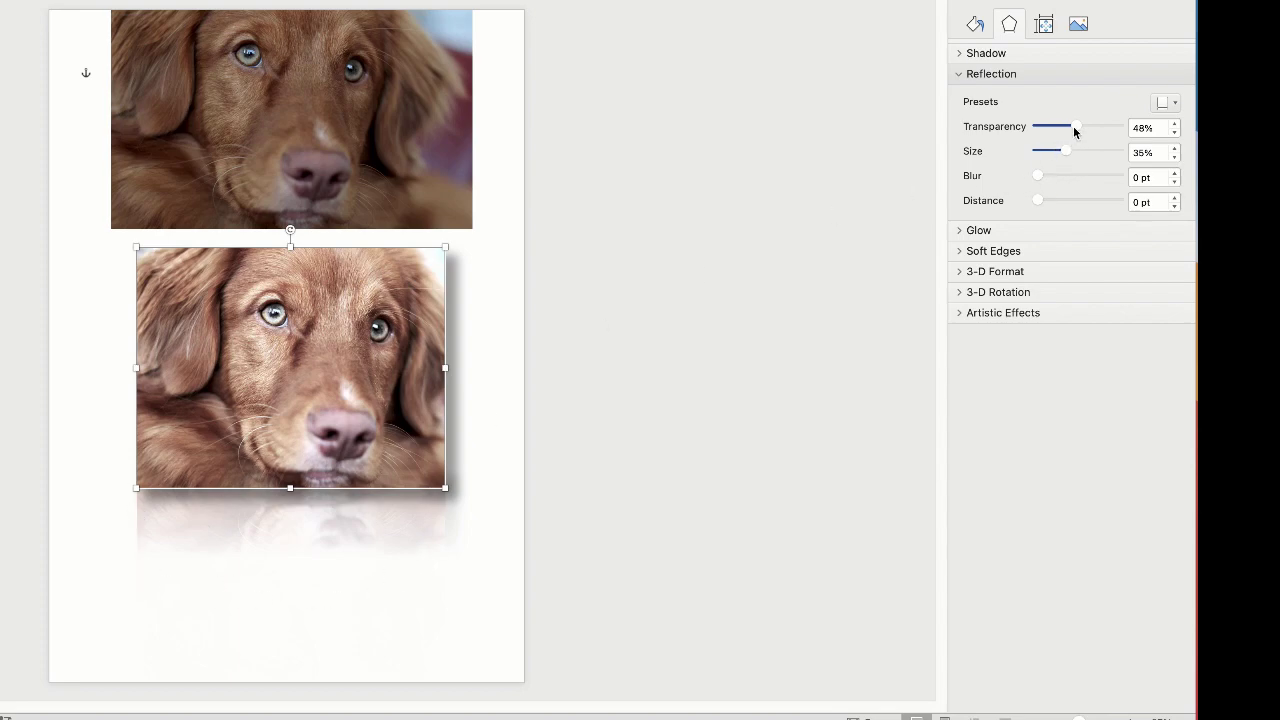
# Adjust reflection transparency and distance, then set No Reflection and move both photos back down apart
pyautogui.moveTo(1075, 131); pyautogui.dragTo(1038, 201)
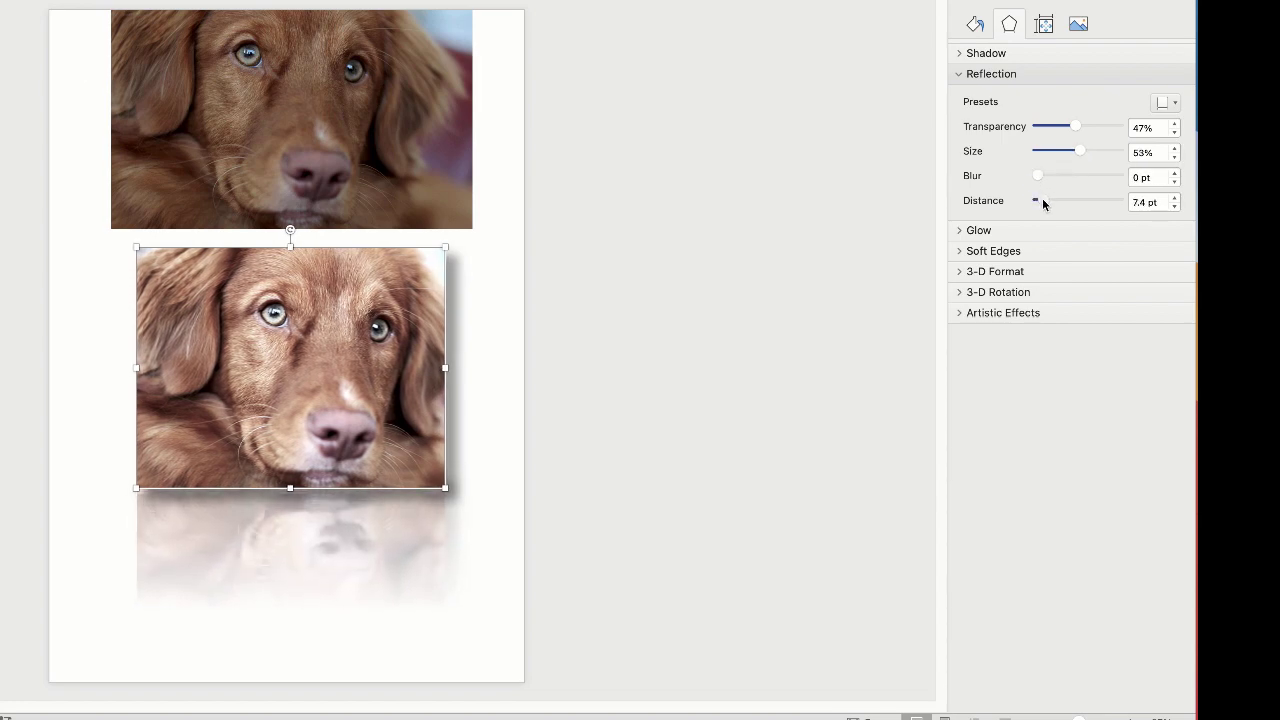
pyautogui.moveTo(1044, 204)
pyautogui.mouseDown()
pyautogui.moveTo(1057, 200)
pyautogui.moveTo(1040, 200)
pyautogui.mouseUp()
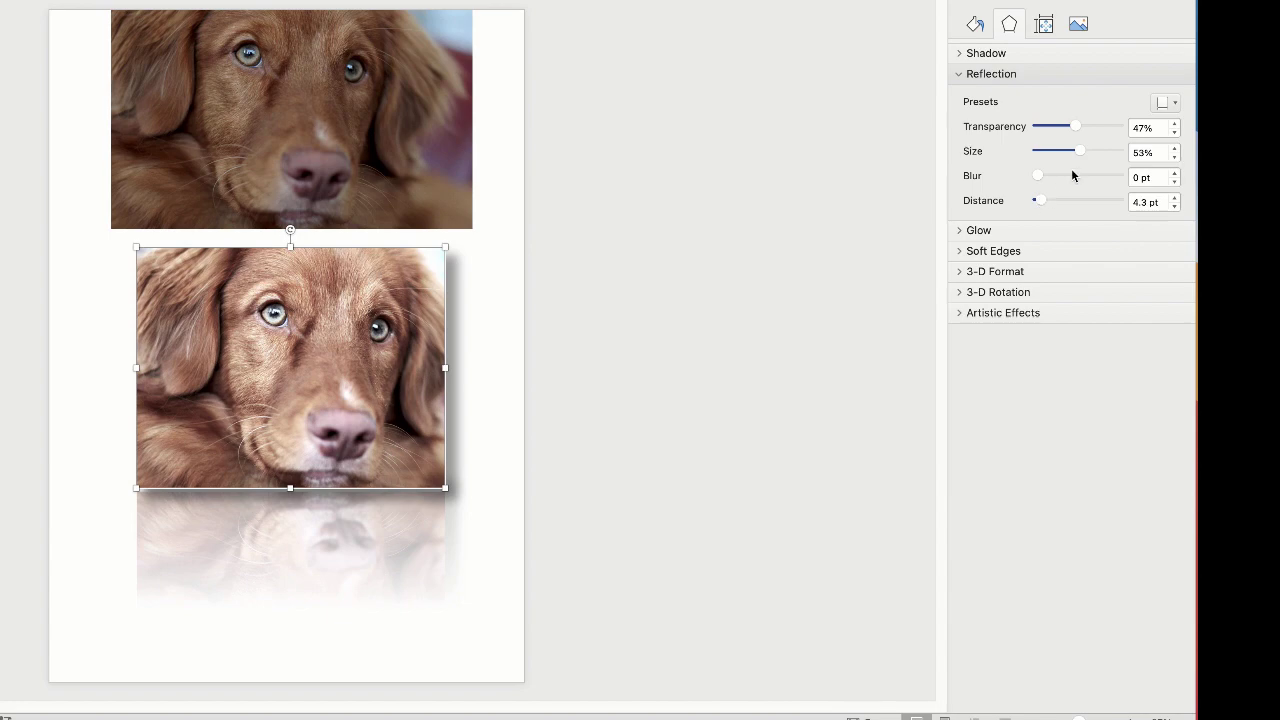
pyautogui.click(1176, 104)
pyautogui.click(1174, 178)
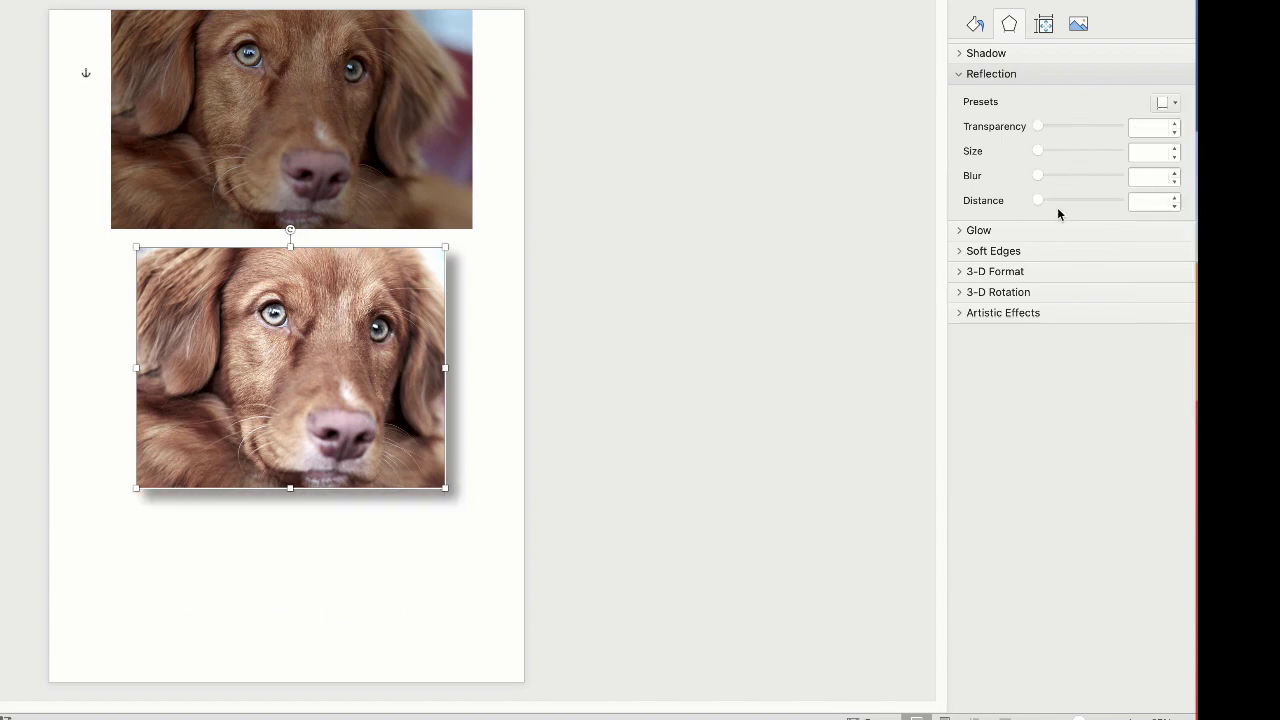
pyautogui.moveTo(349, 374); pyautogui.dragTo(346, 446)
pyautogui.moveTo(374, 180); pyautogui.dragTo(376, 230)
pyautogui.click(962, 75)
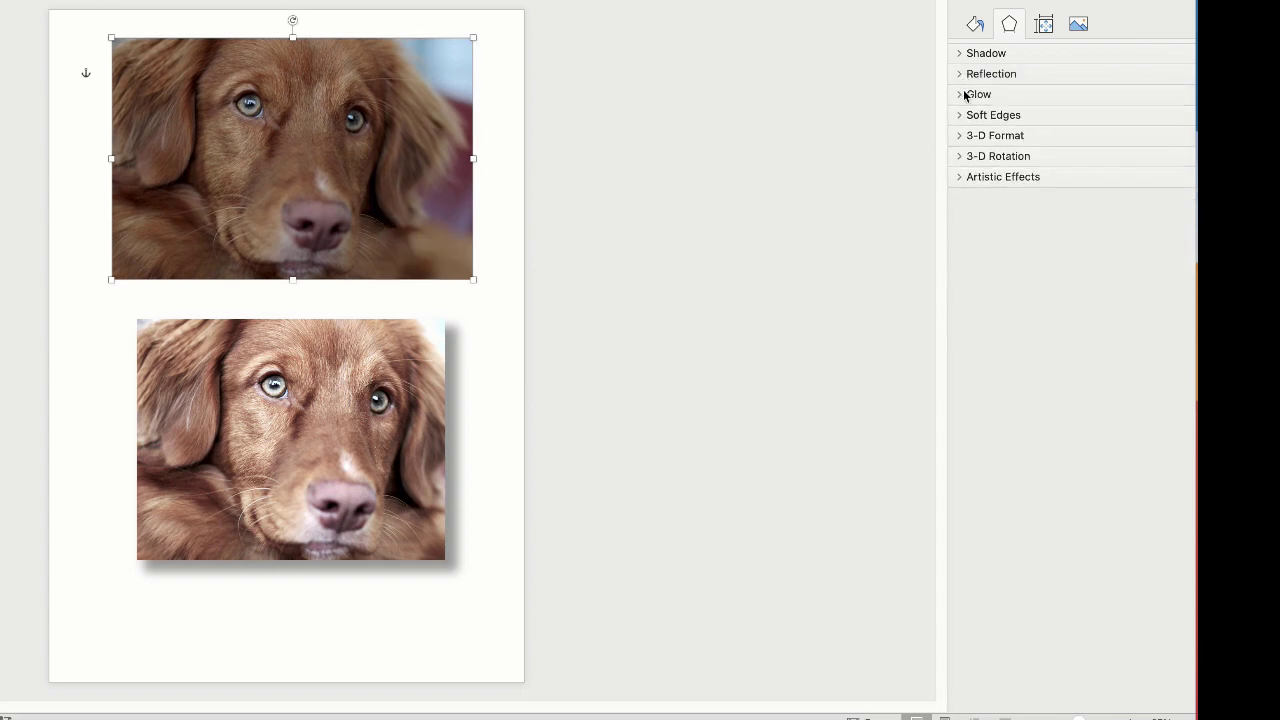
pyautogui.click(962, 96)
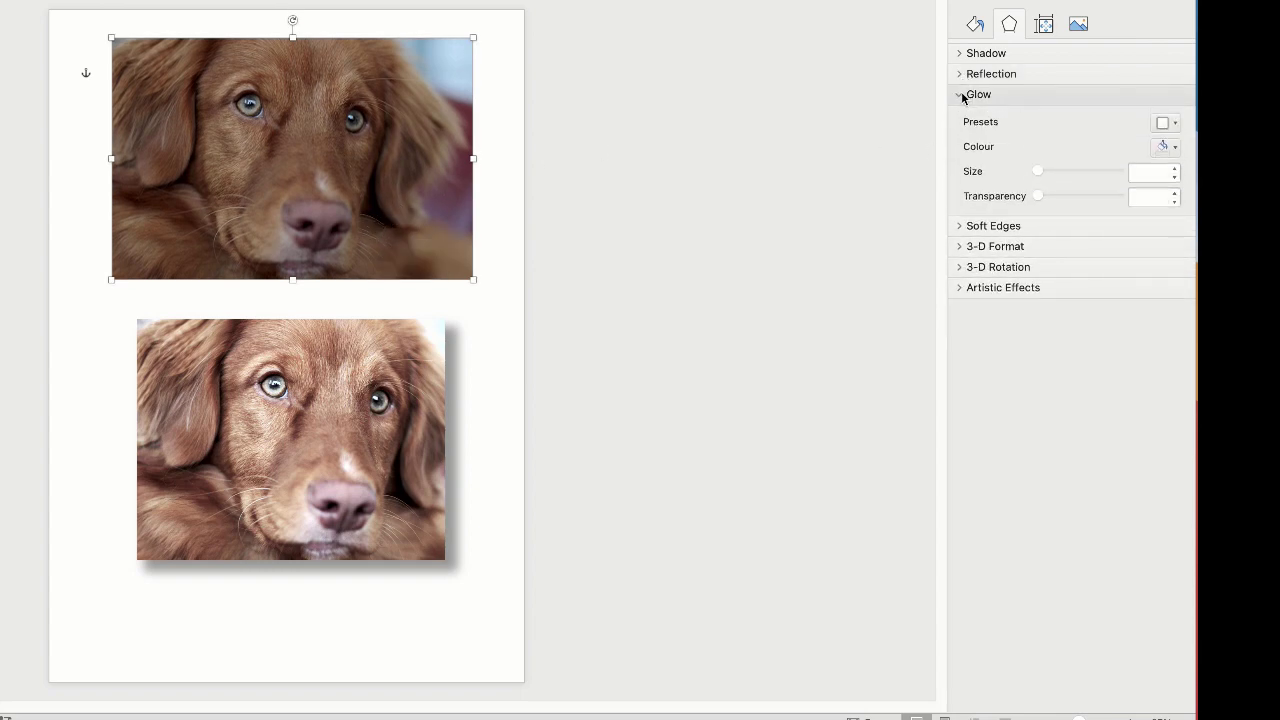
pyautogui.click(1174, 125)
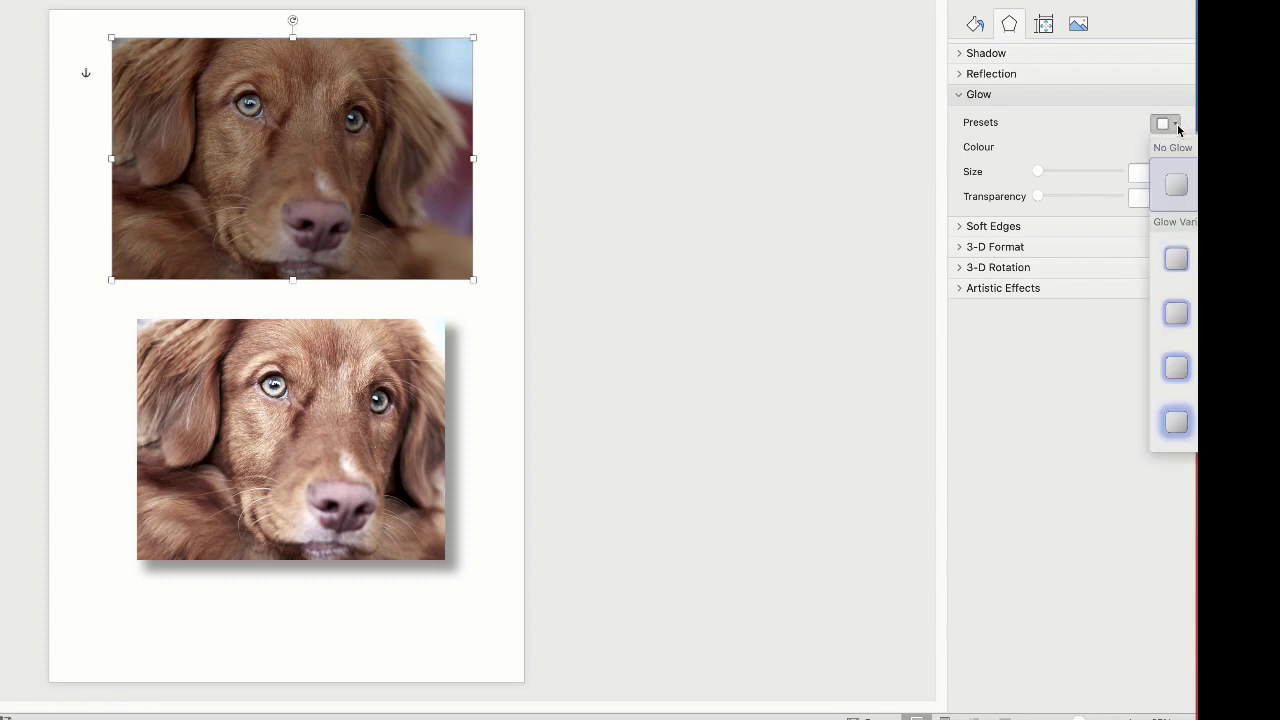
pyautogui.click(1176, 125)
pyautogui.click(957, 96)
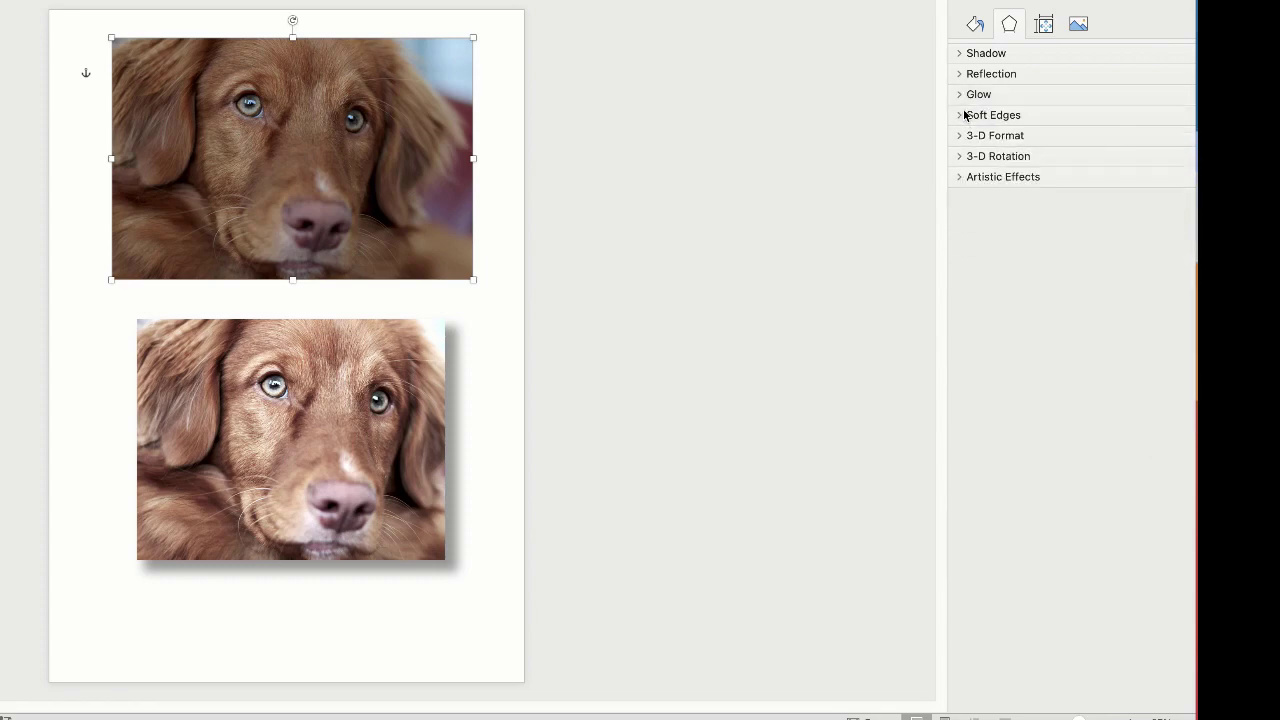
pyautogui.click(961, 117)
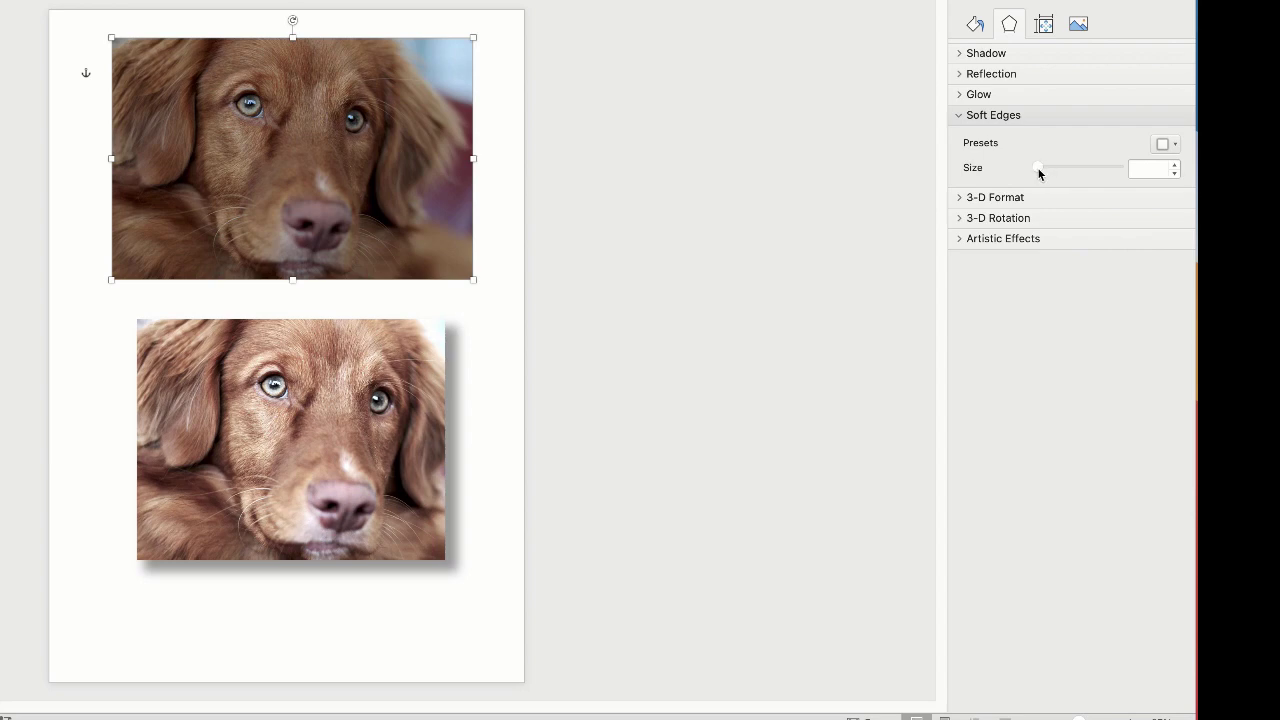
pyautogui.moveTo(1039, 173)
pyautogui.mouseDown()
pyautogui.moveTo(1051, 171)
pyautogui.moveTo(1033, 171)
pyautogui.mouseUp()
pyautogui.click(382, 425)
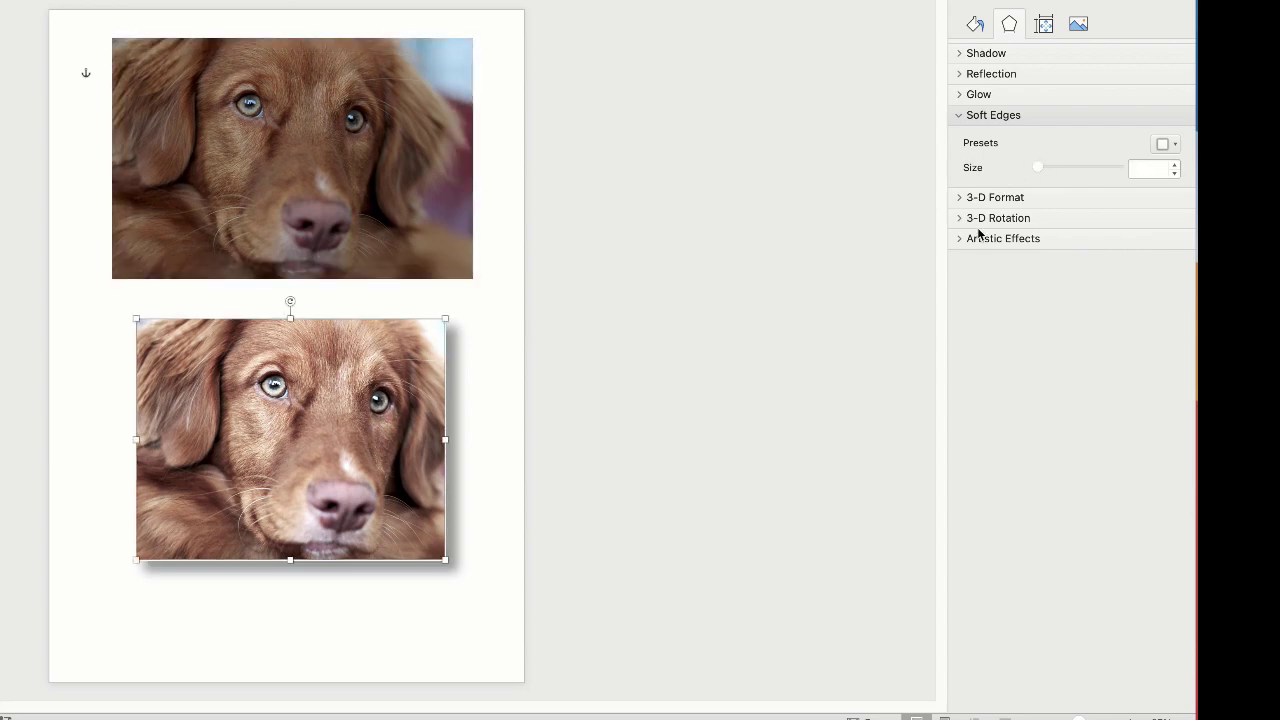
pyautogui.moveTo(1040, 168); pyautogui.dragTo(979, 174)
pyautogui.click(960, 116)
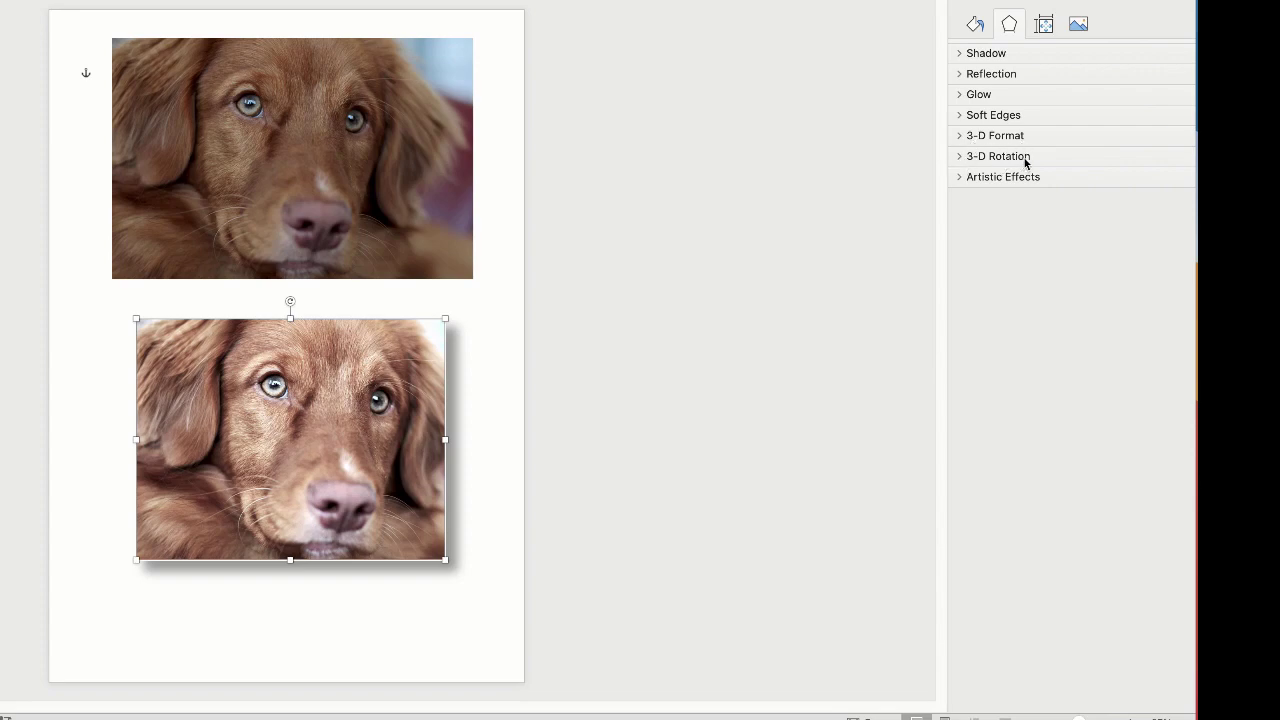
pyautogui.click(960, 178)
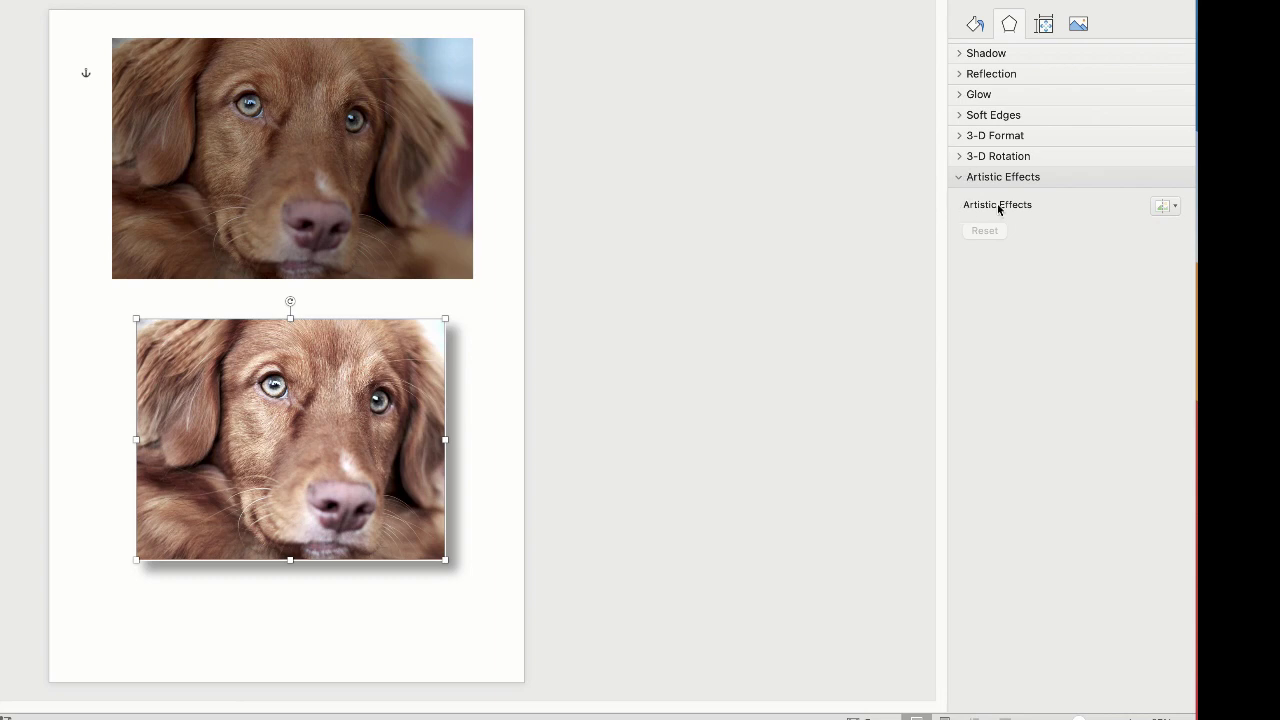
pyautogui.click(1176, 212)
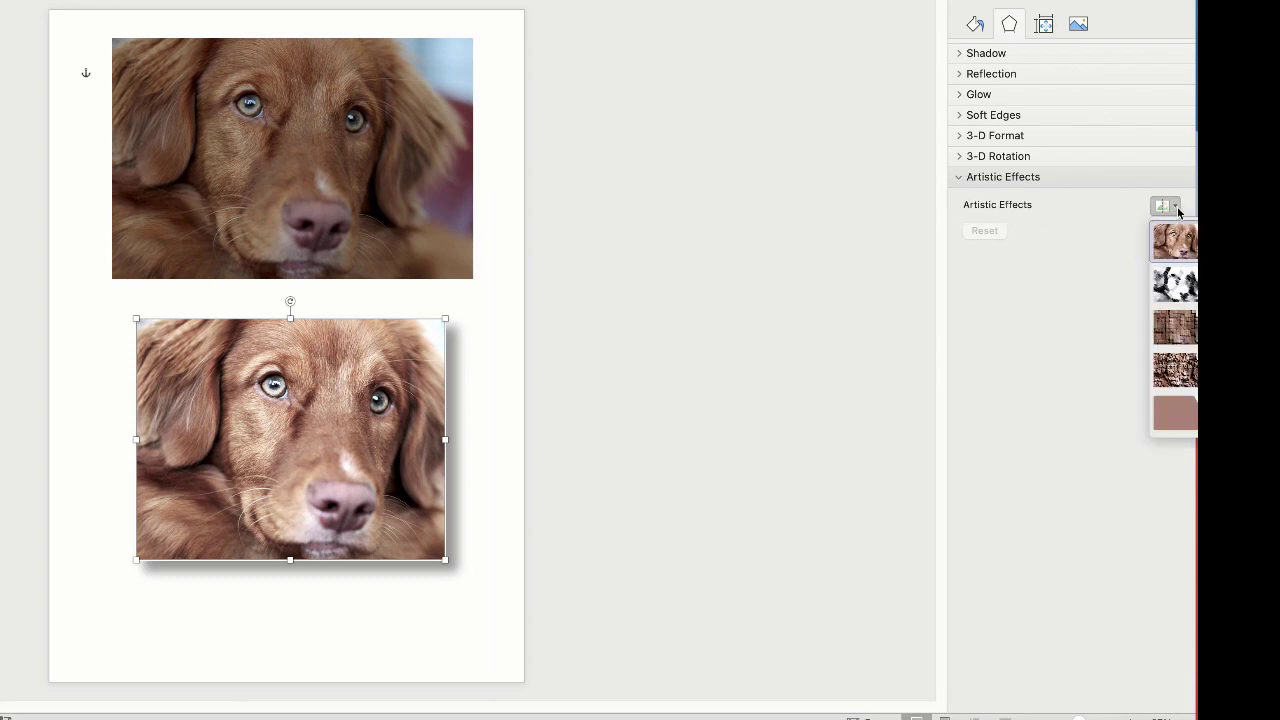
pyautogui.click(1179, 207)
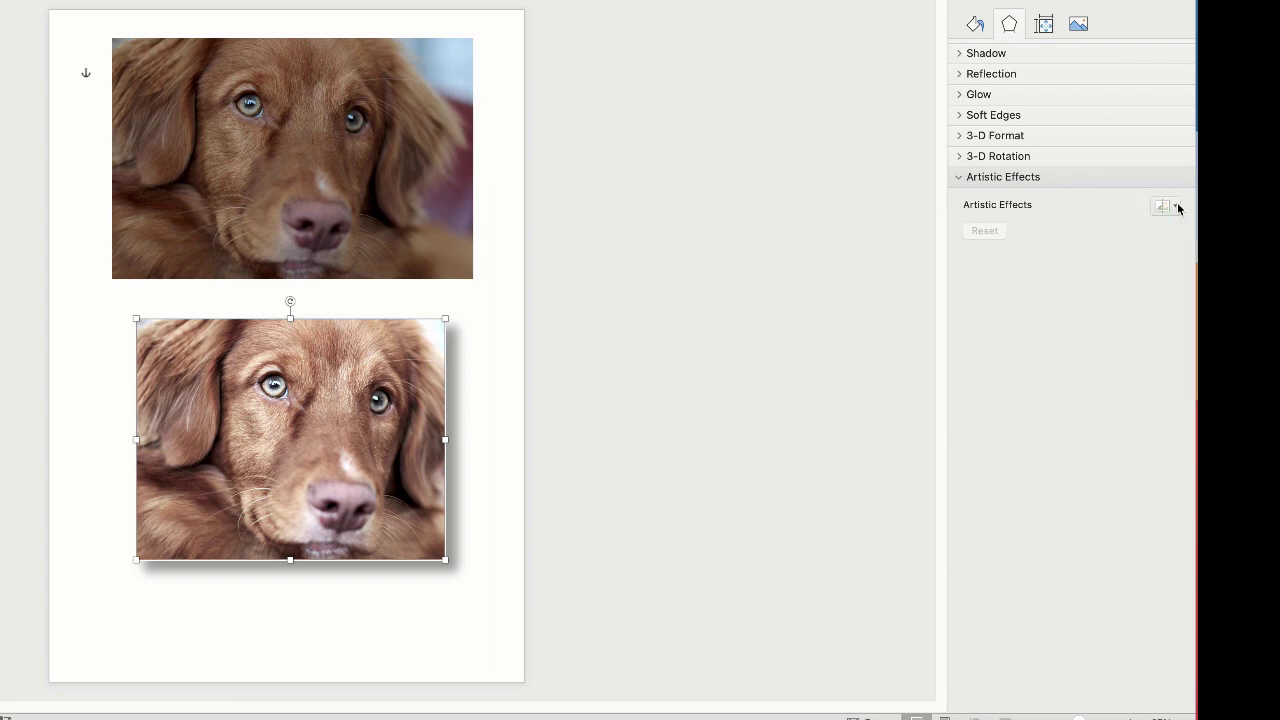
pyautogui.click(960, 179)
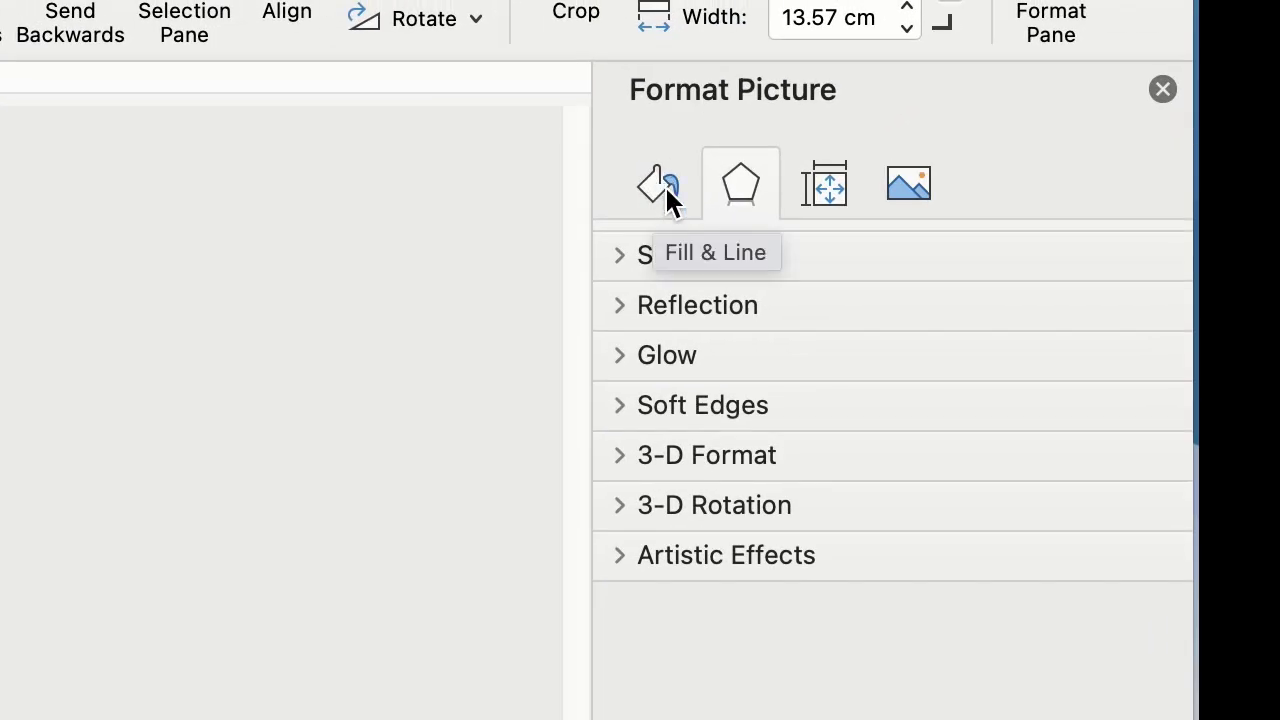
# Give the lower dog photo a solid black outline
pyautogui.click(658, 185)
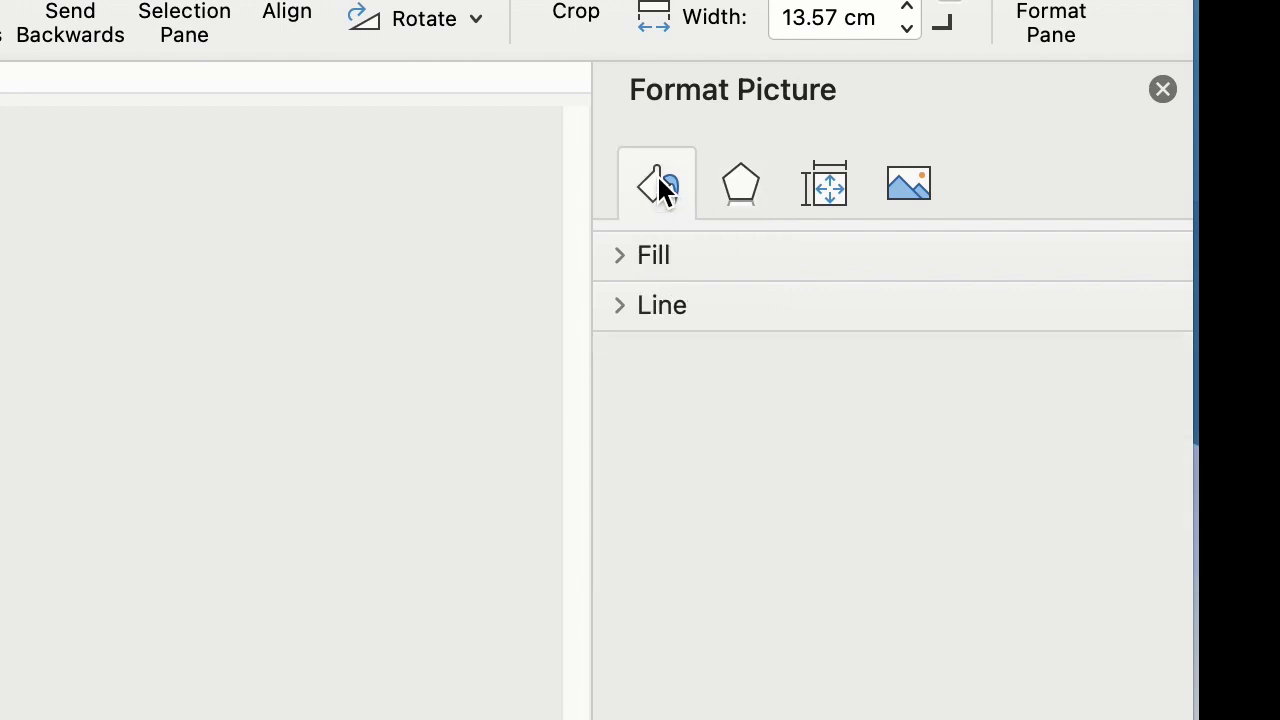
pyautogui.click(623, 310)
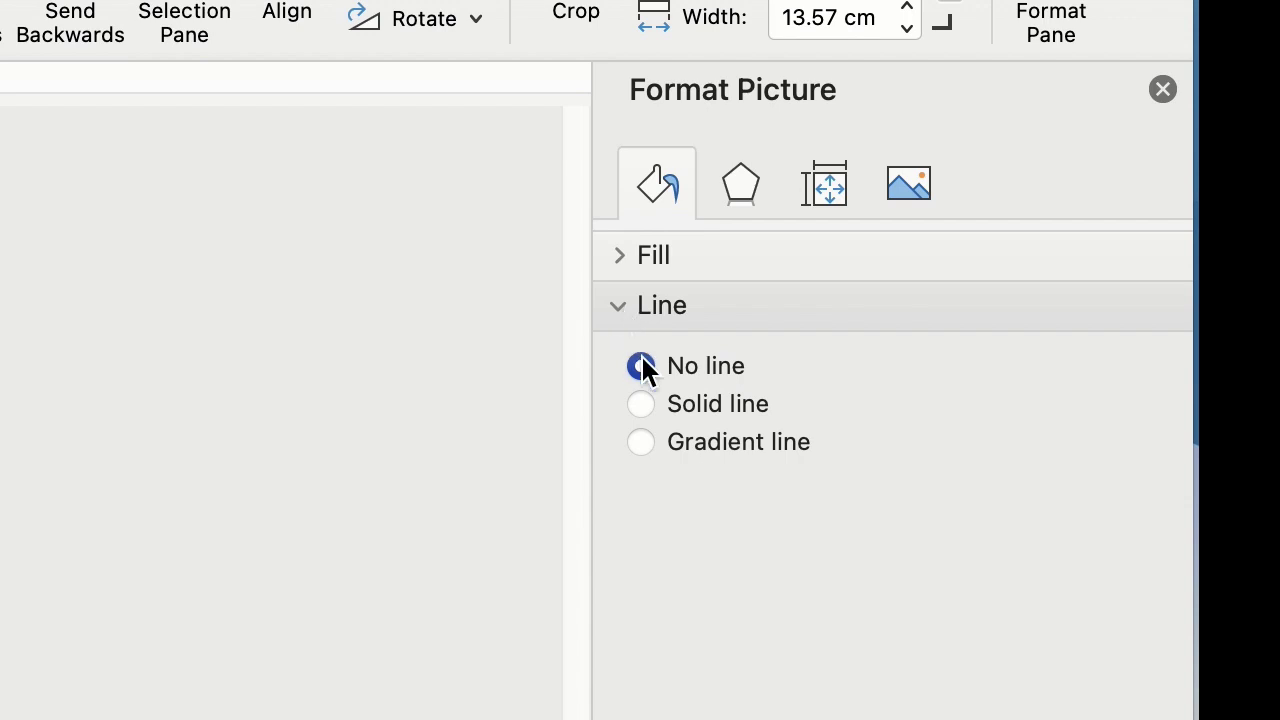
pyautogui.click(641, 404)
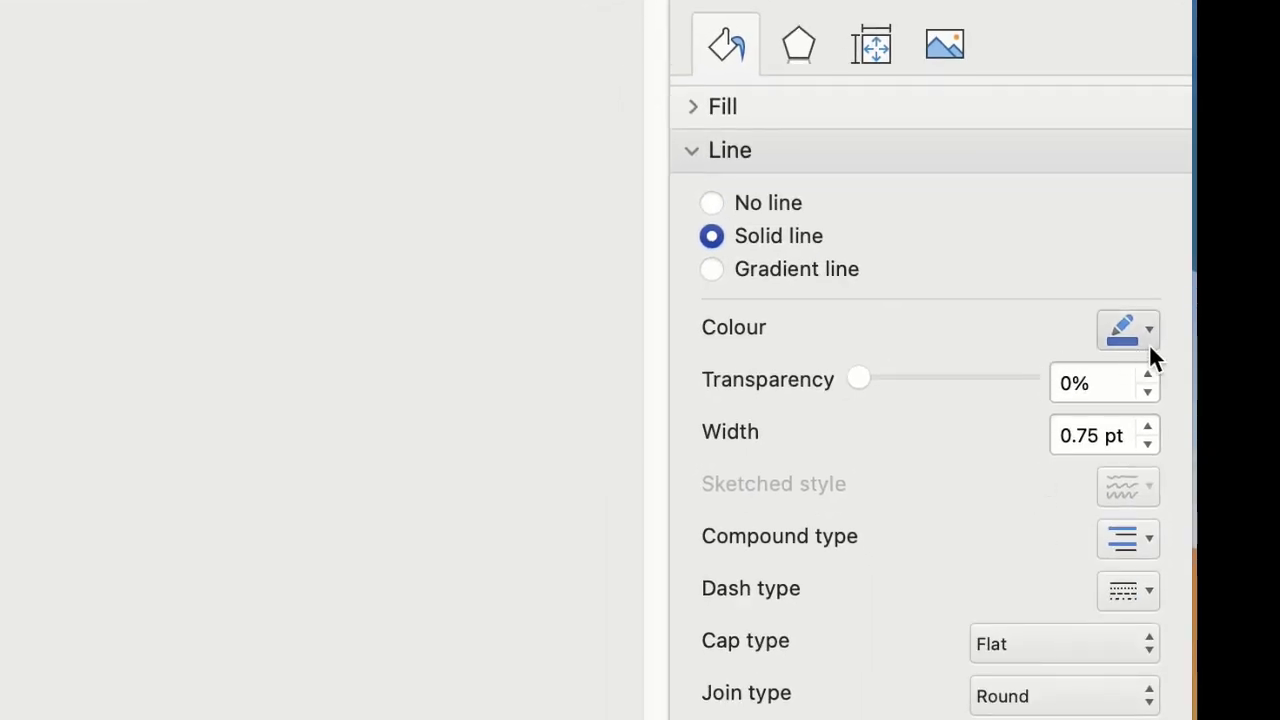
pyautogui.click(1151, 327)
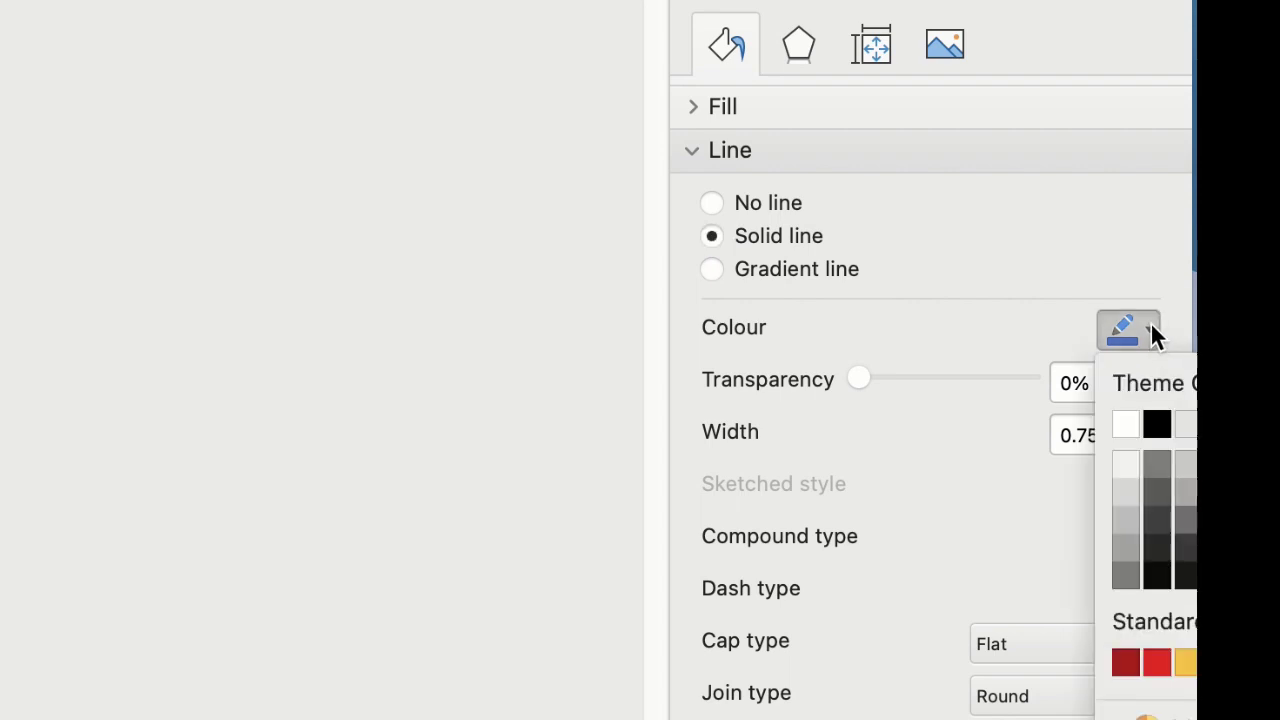
pyautogui.click(1150, 330)
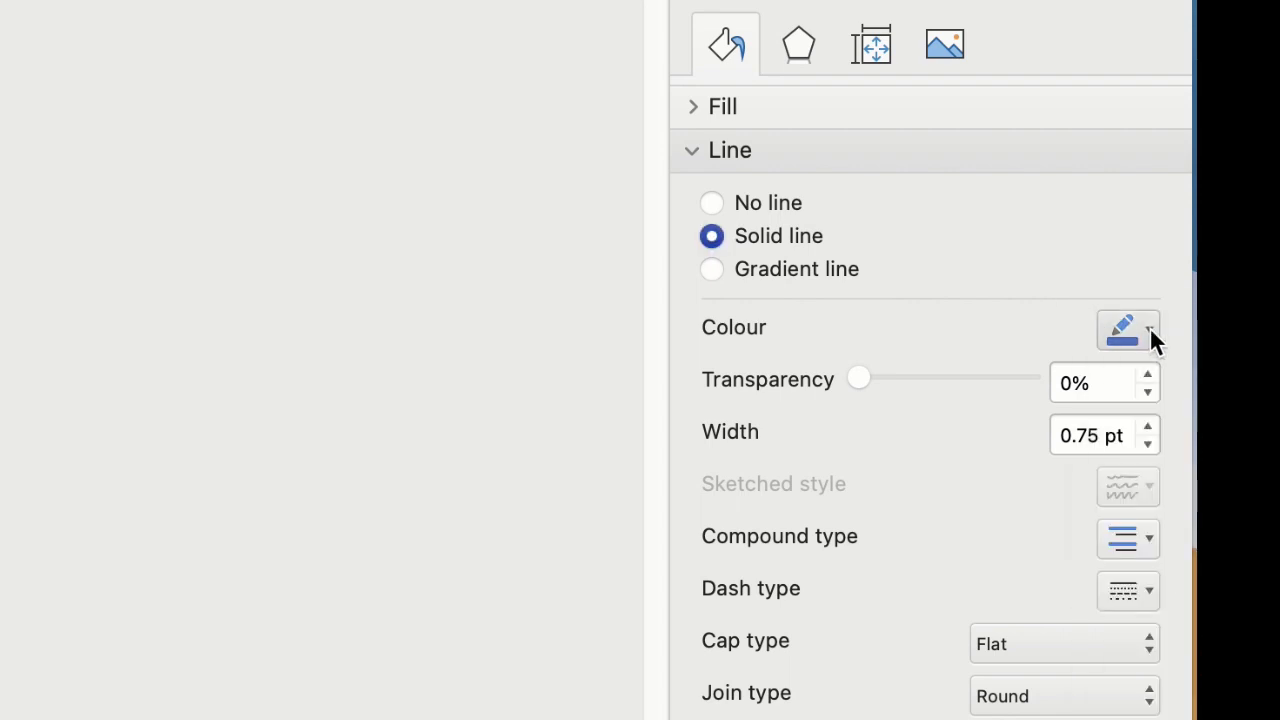
pyautogui.click(1151, 329)
pyautogui.click(1155, 423)
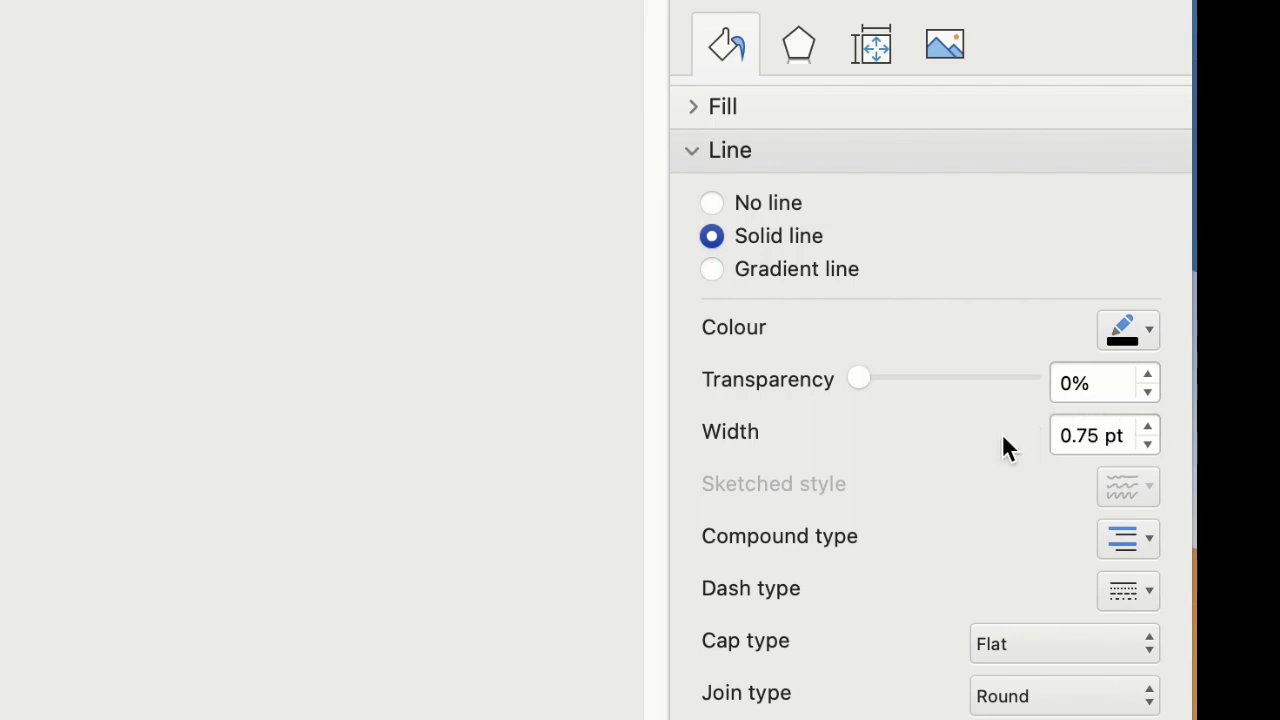
# Increase the outline width to 5 pt
pyautogui.click(1149, 427)
pyautogui.click(1149, 427)
pyautogui.click(1149, 427)
pyautogui.click(1149, 427)
pyautogui.click(1149, 427)
pyautogui.click(1149, 427)
pyautogui.click(1149, 427)
pyautogui.click(1149, 427)
pyautogui.click(1149, 427)
pyautogui.click(1149, 427)
pyautogui.click(1149, 427)
pyautogui.click(1149, 427)
pyautogui.click(1149, 427)
pyautogui.click(1149, 427)
pyautogui.click(1149, 427)
pyautogui.click(1149, 427)
pyautogui.click(1149, 427)
pyautogui.click(1147, 425)
pyautogui.click(1147, 444)
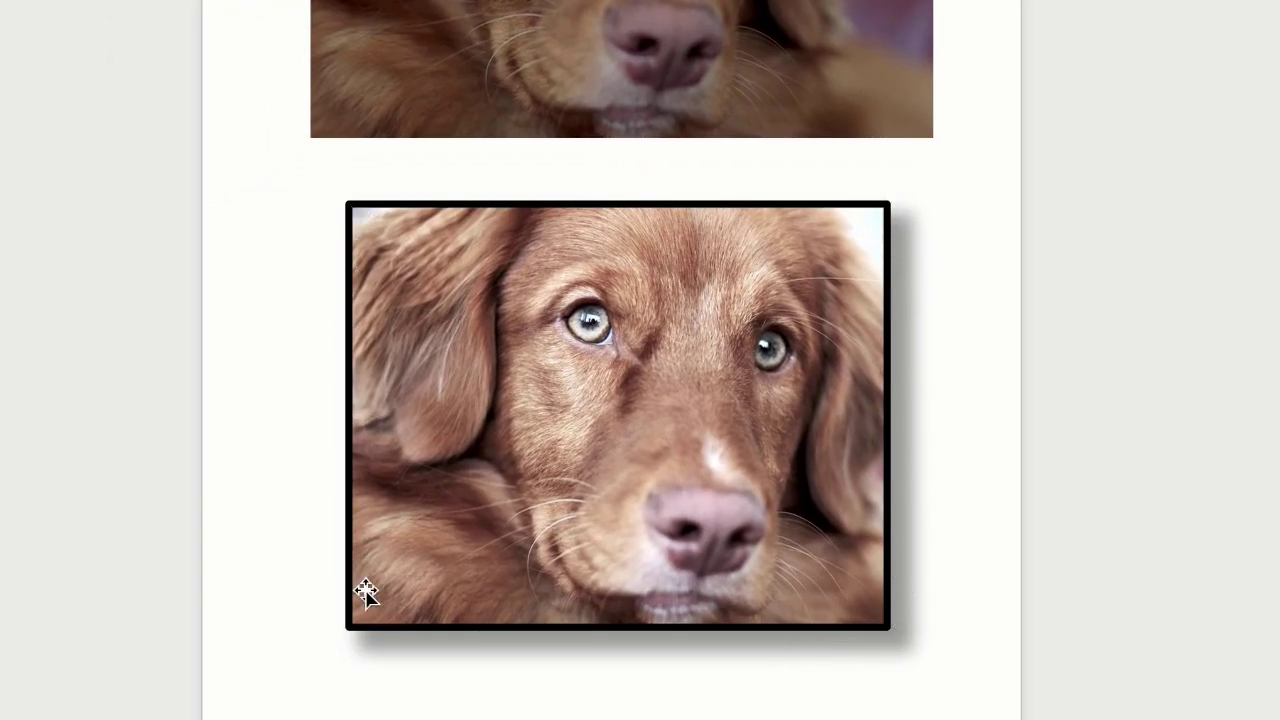
pyautogui.click(828, 502)
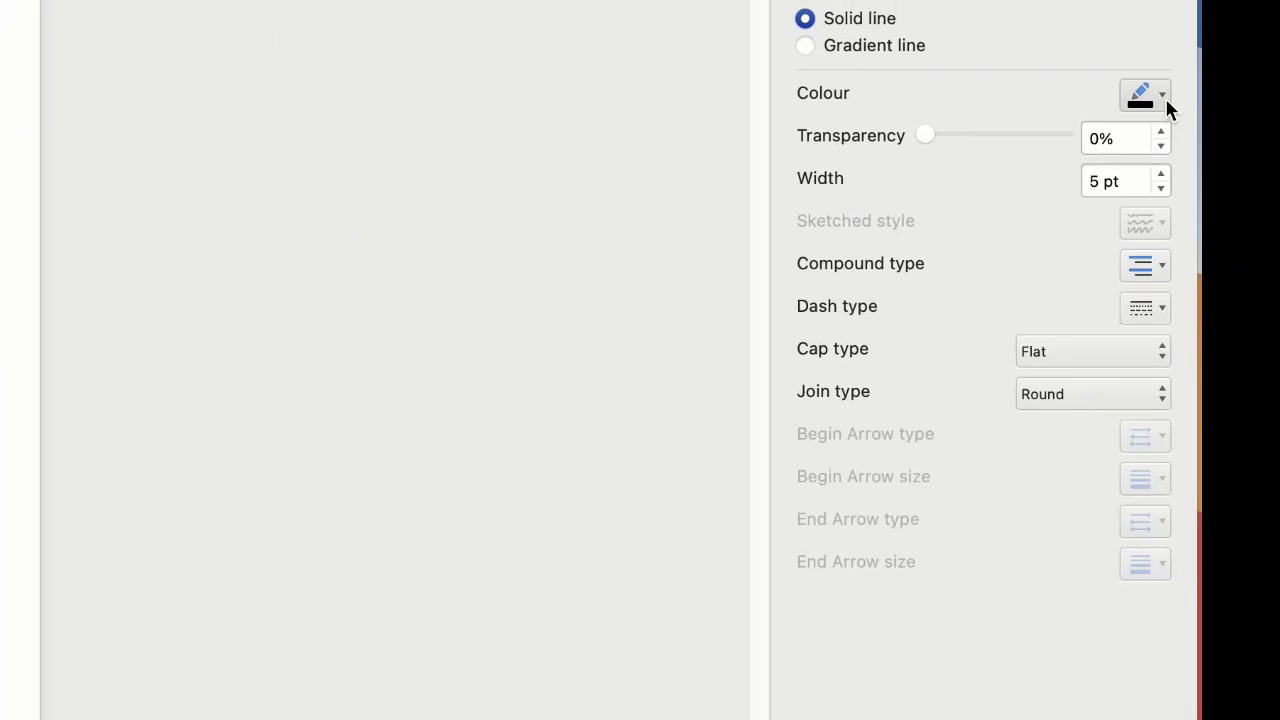
pyautogui.click(1165, 96)
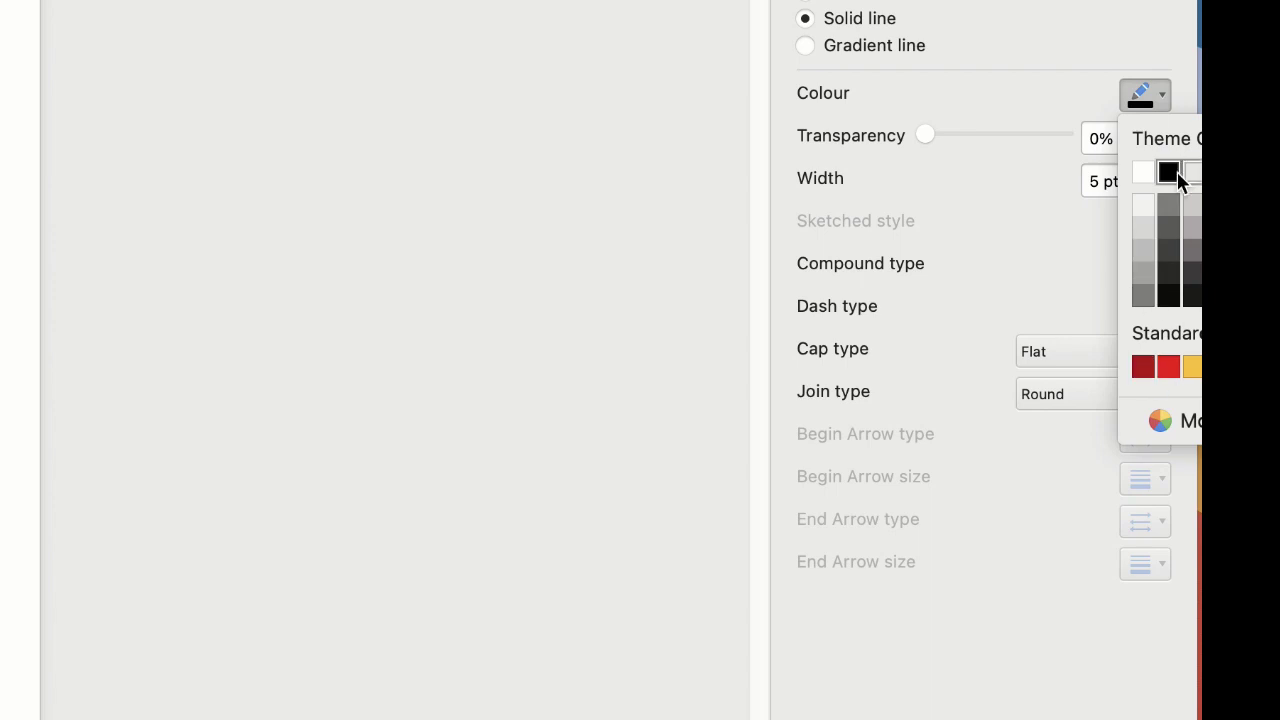
pyautogui.click(1165, 96)
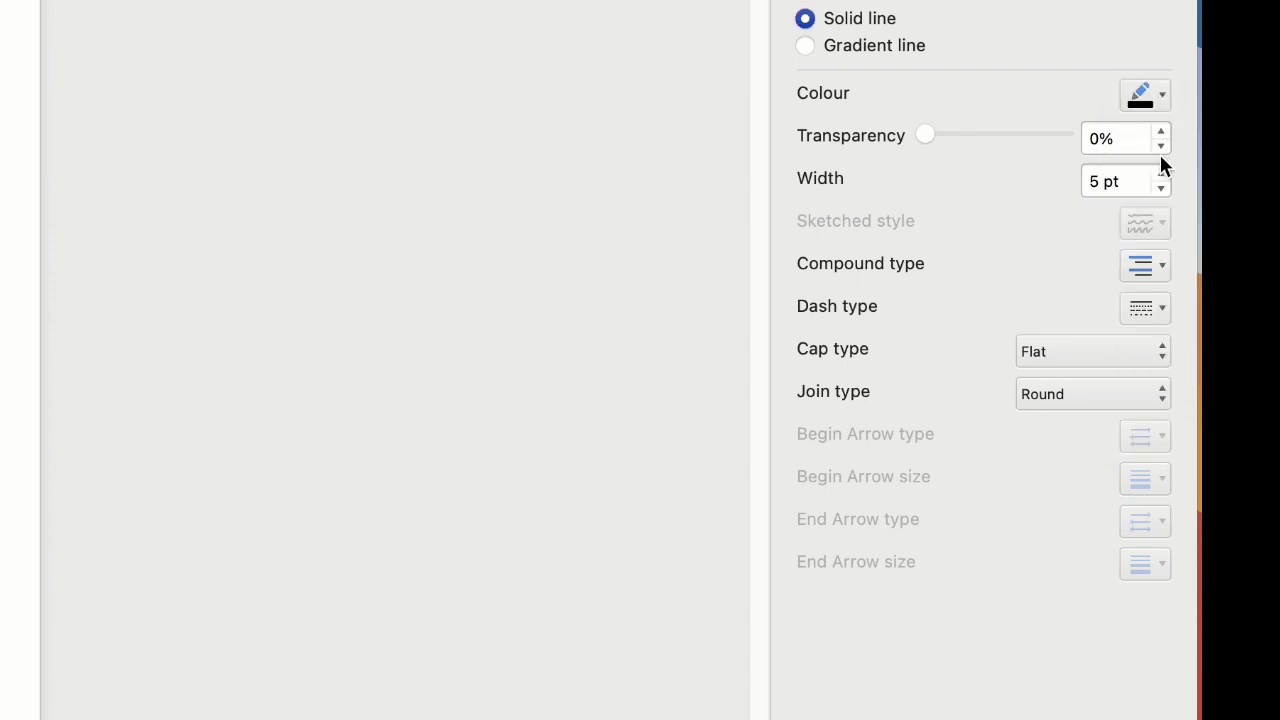
pyautogui.click(1161, 265)
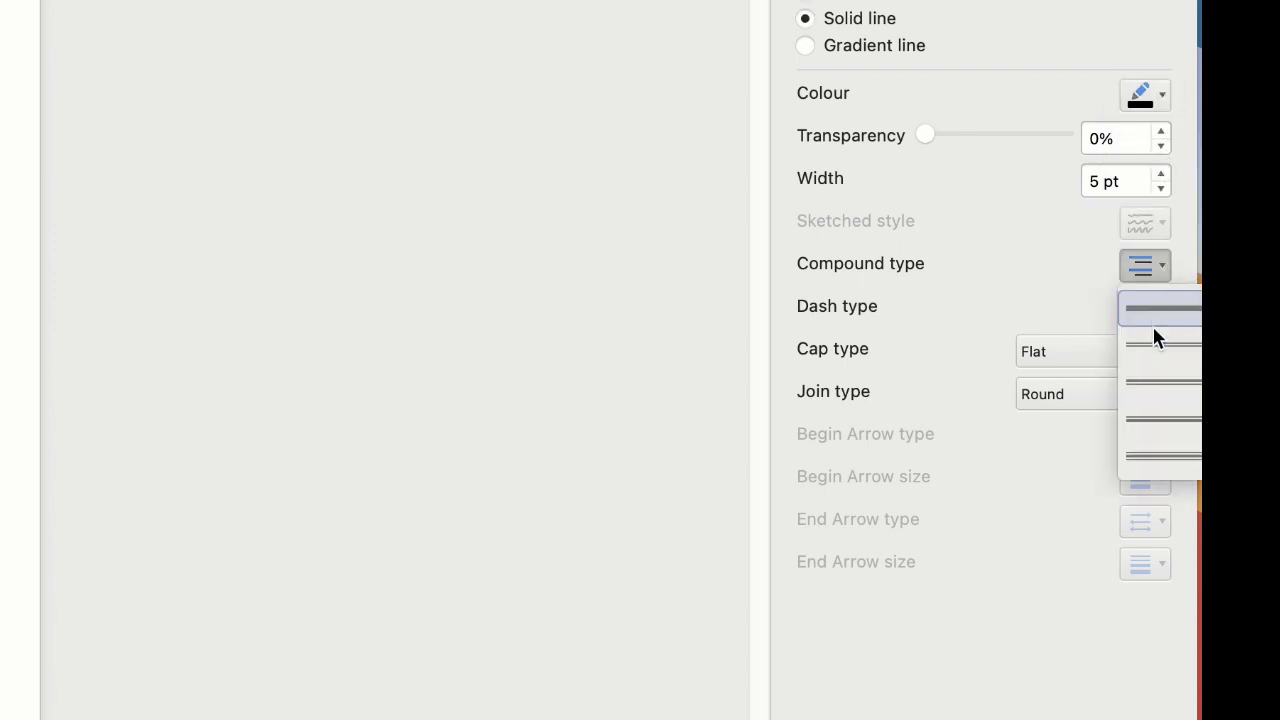
pyautogui.click(1068, 292)
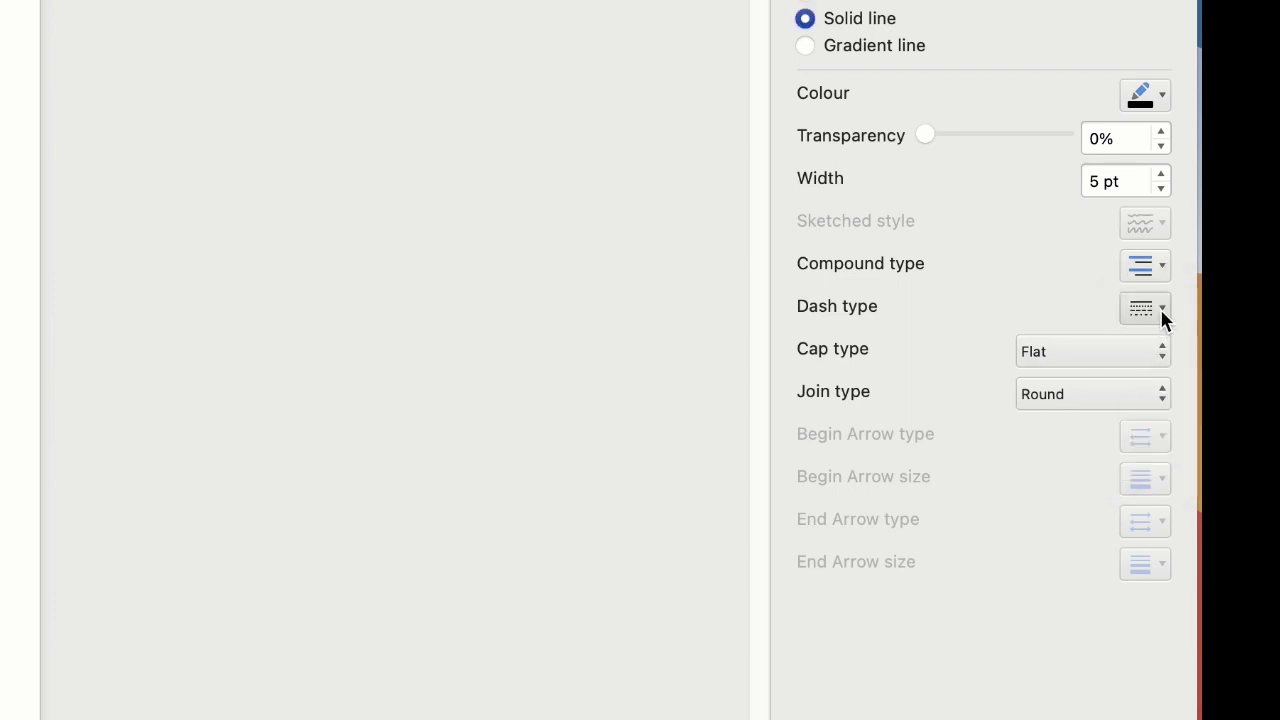
pyautogui.click(1163, 314)
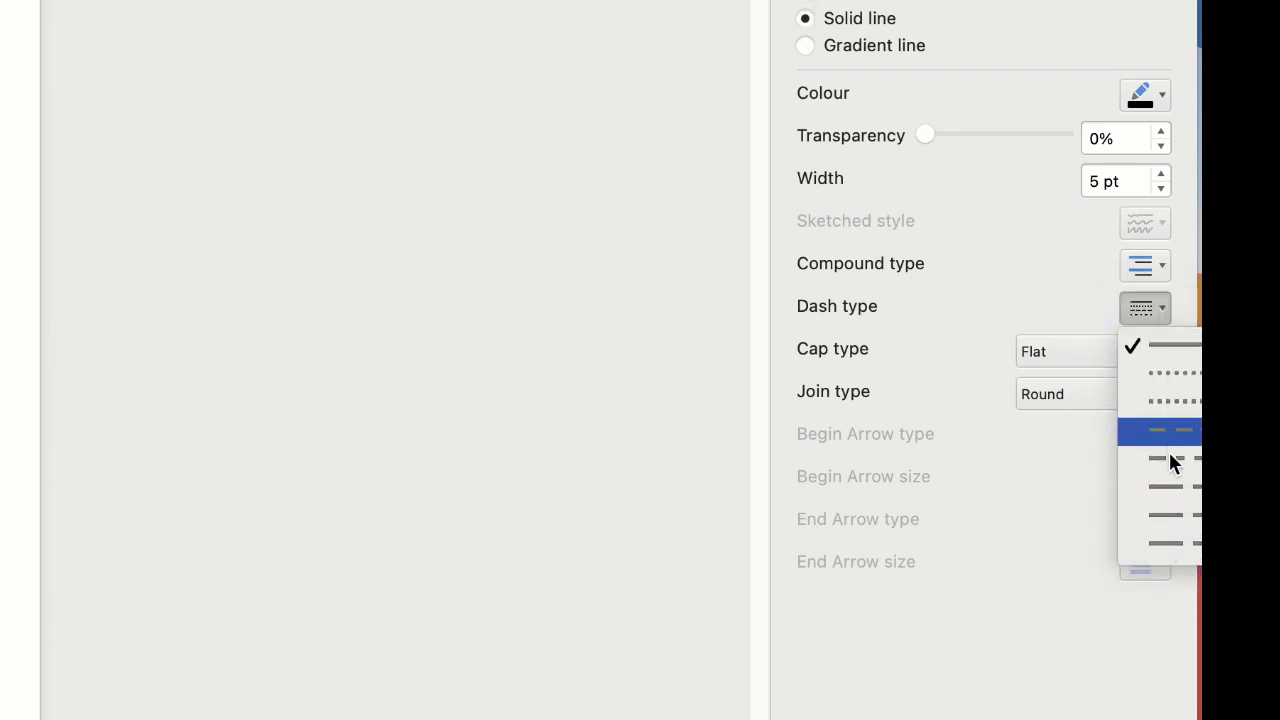
pyautogui.click(1156, 342)
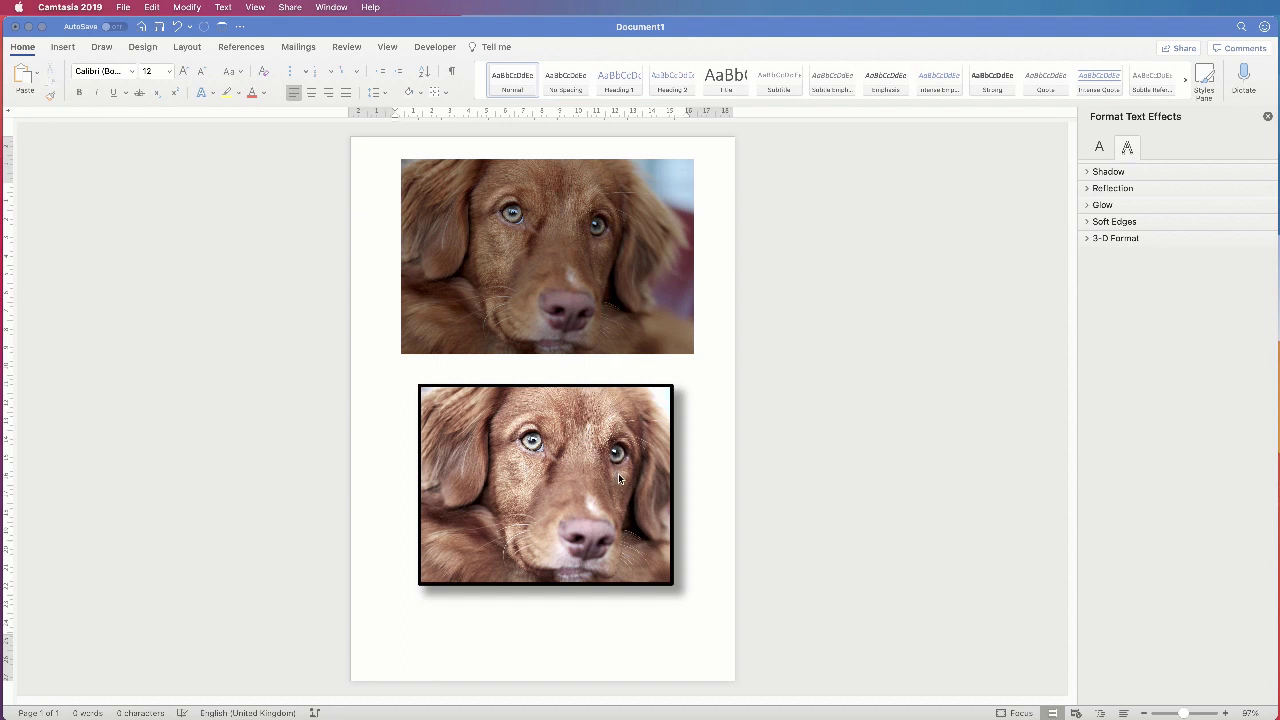
# Recolour the lower dog photo red via Colour > More Variations, then undo it
pyautogui.click(621, 462)
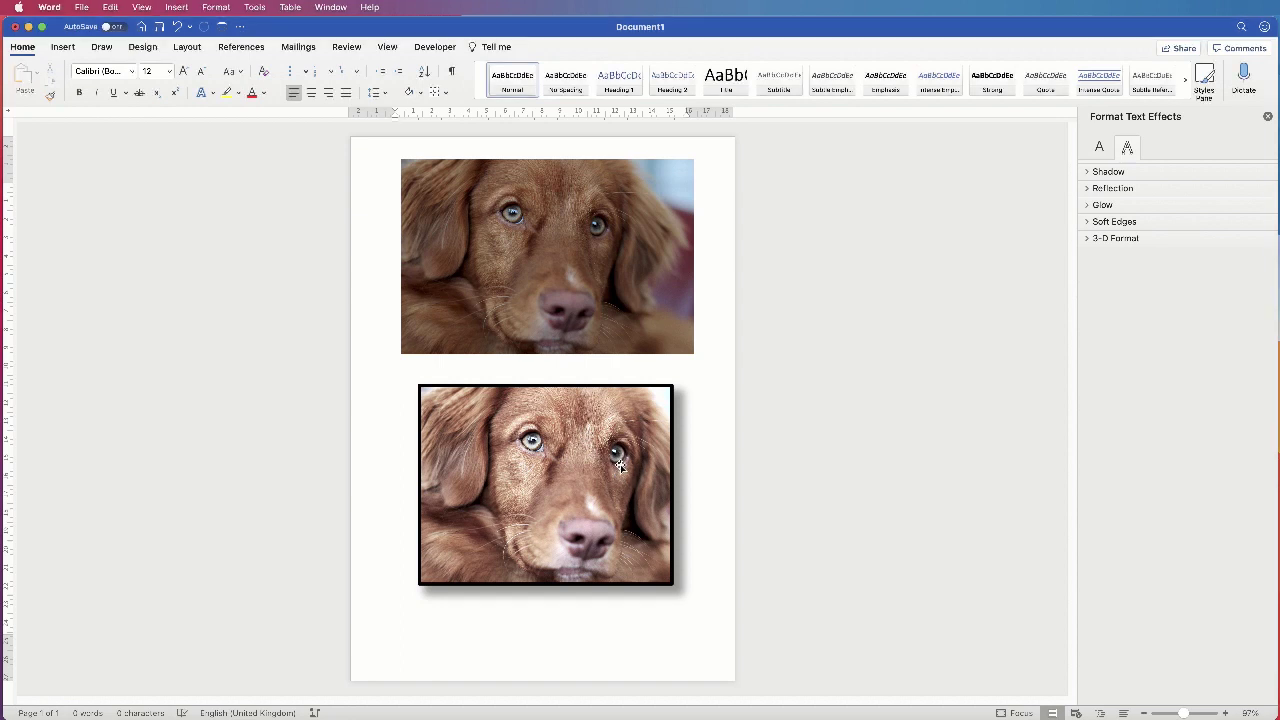
pyautogui.click(618, 463)
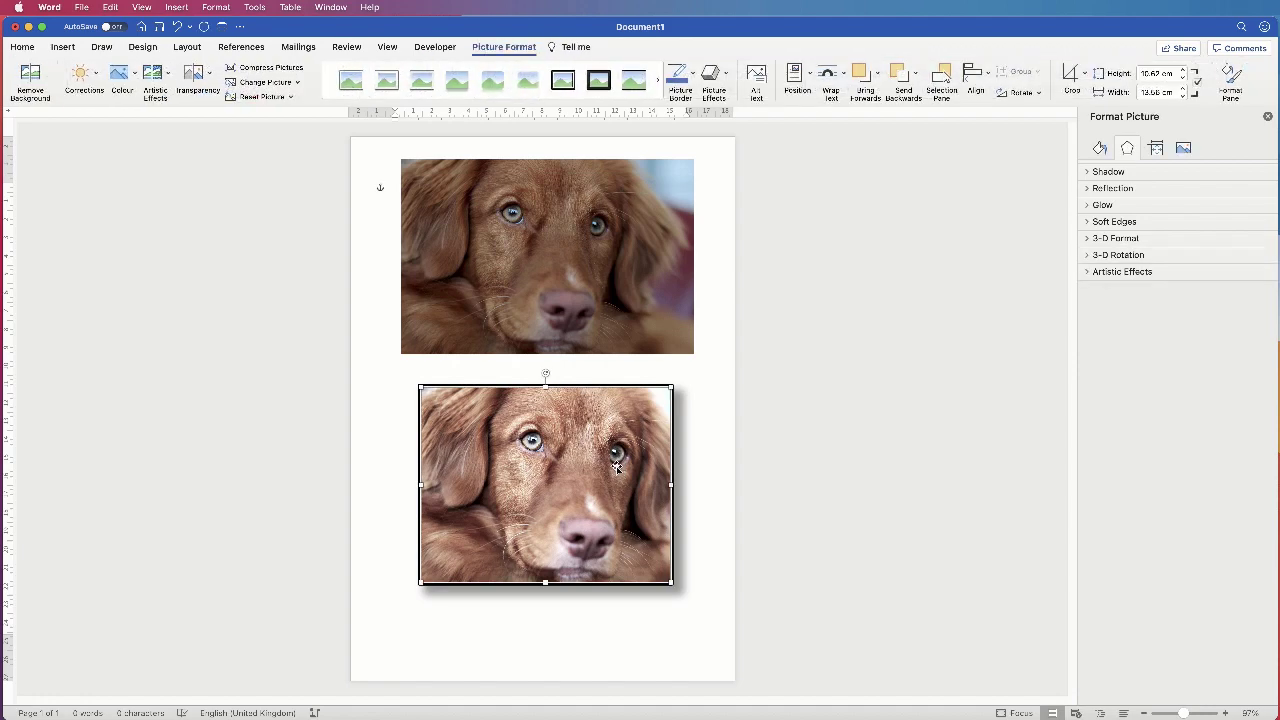
pyautogui.click(1183, 149)
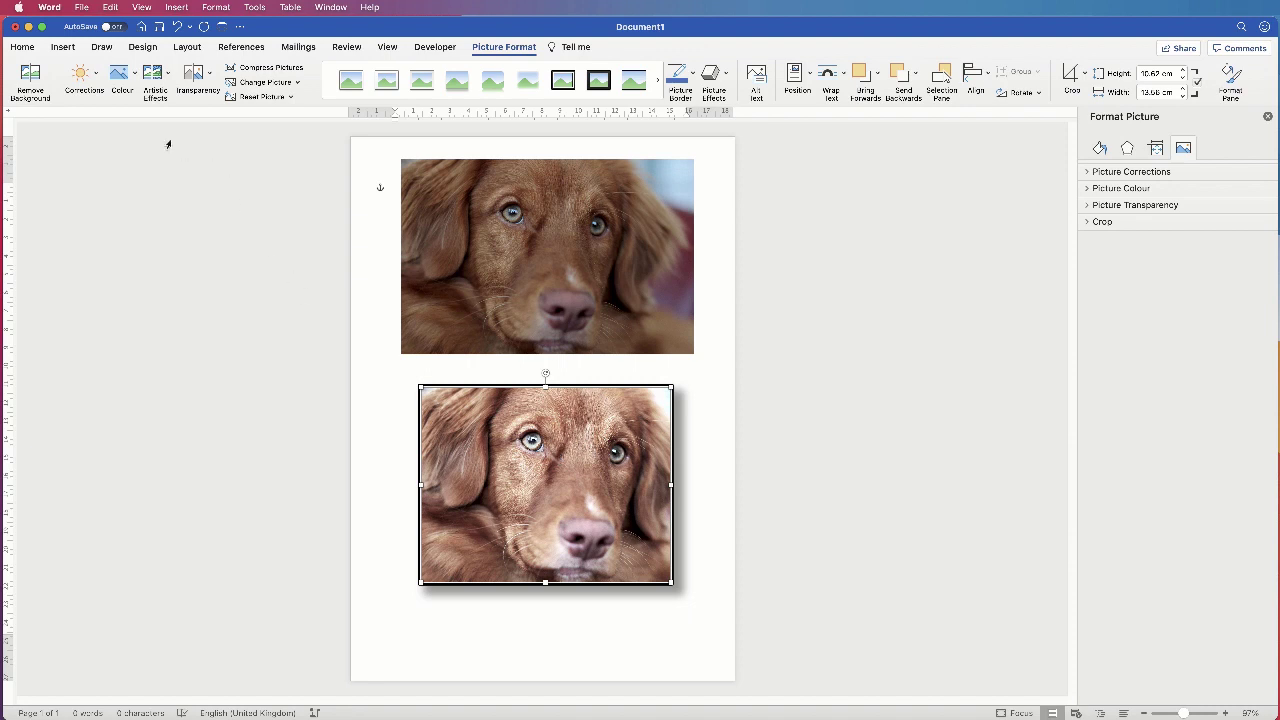
pyautogui.click(133, 77)
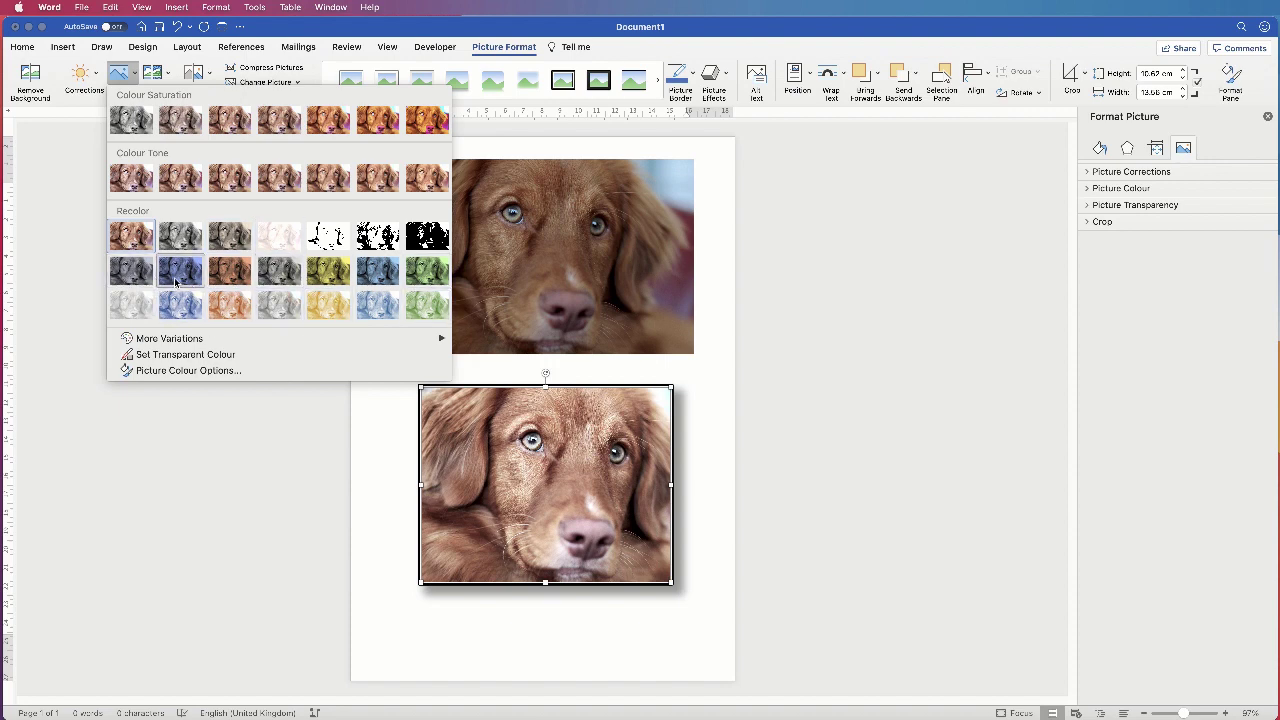
pyautogui.moveTo(130, 340)
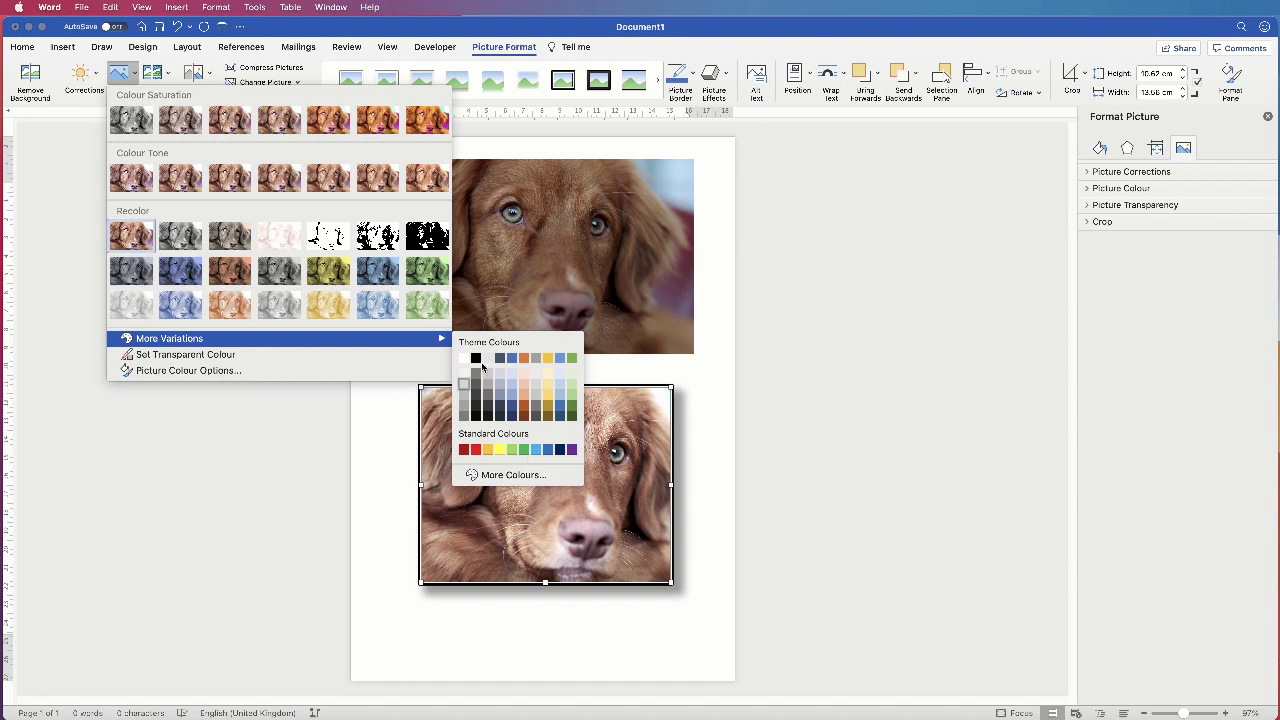
pyautogui.click(475, 452)
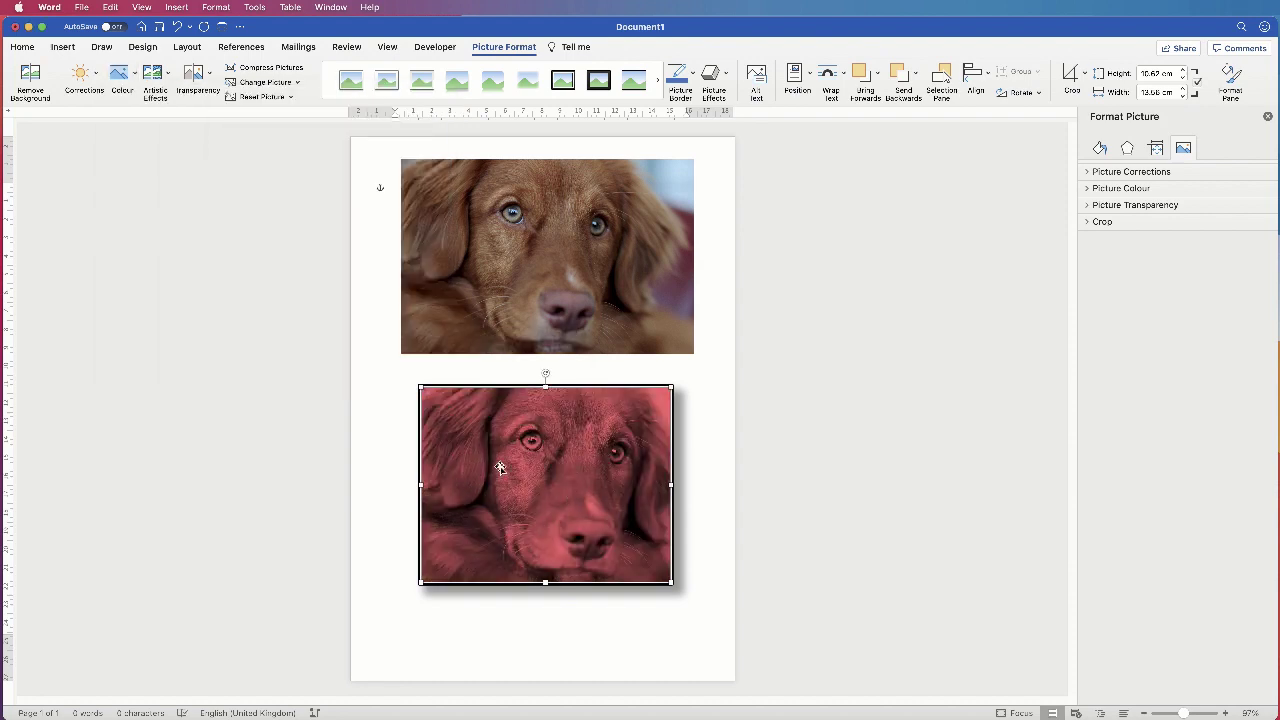
pyautogui.press('super+z')
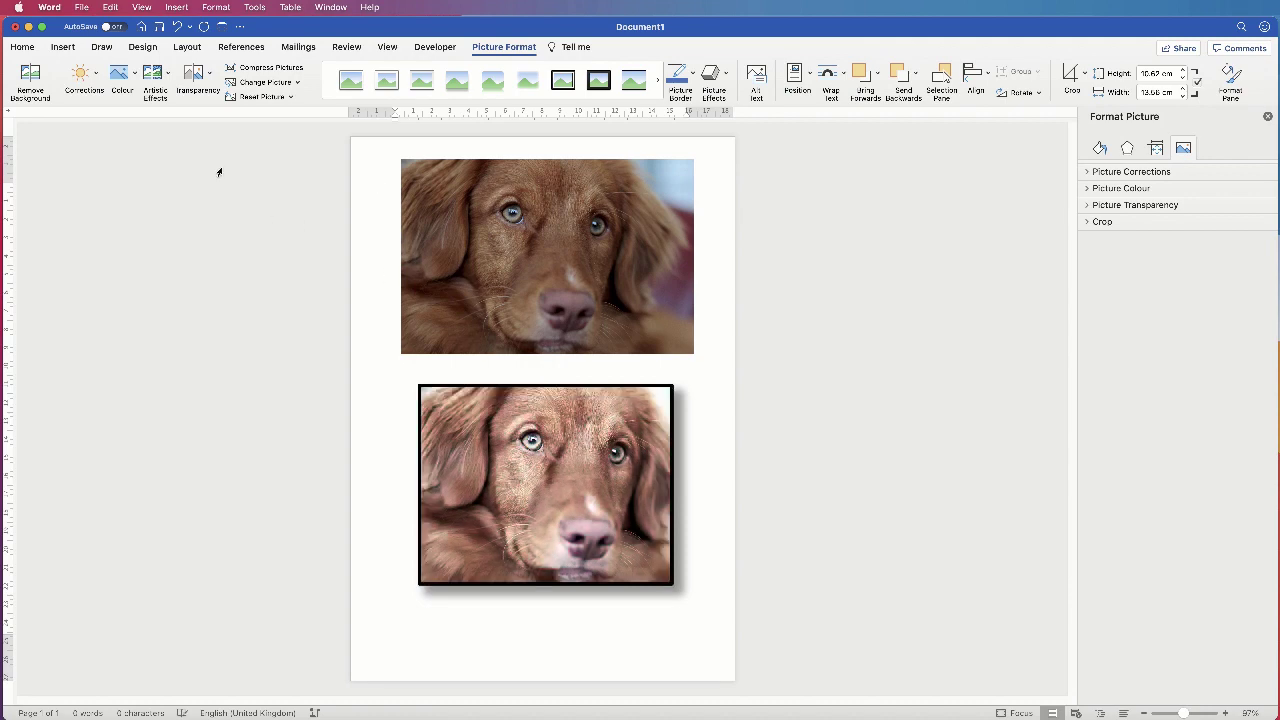
# Open More Colours for the lower photo and pick a purple hue with adjusted brightness
pyautogui.click(120, 74)
pyautogui.moveTo(258, 338)
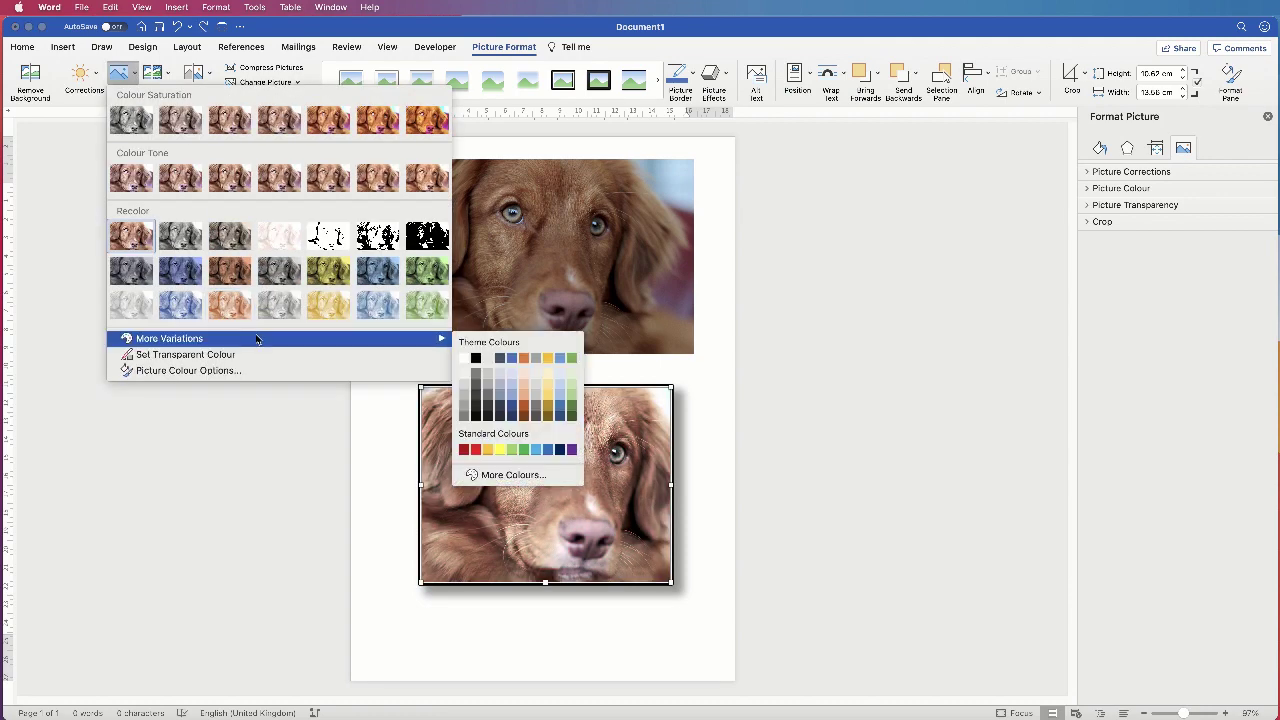
pyautogui.click(486, 476)
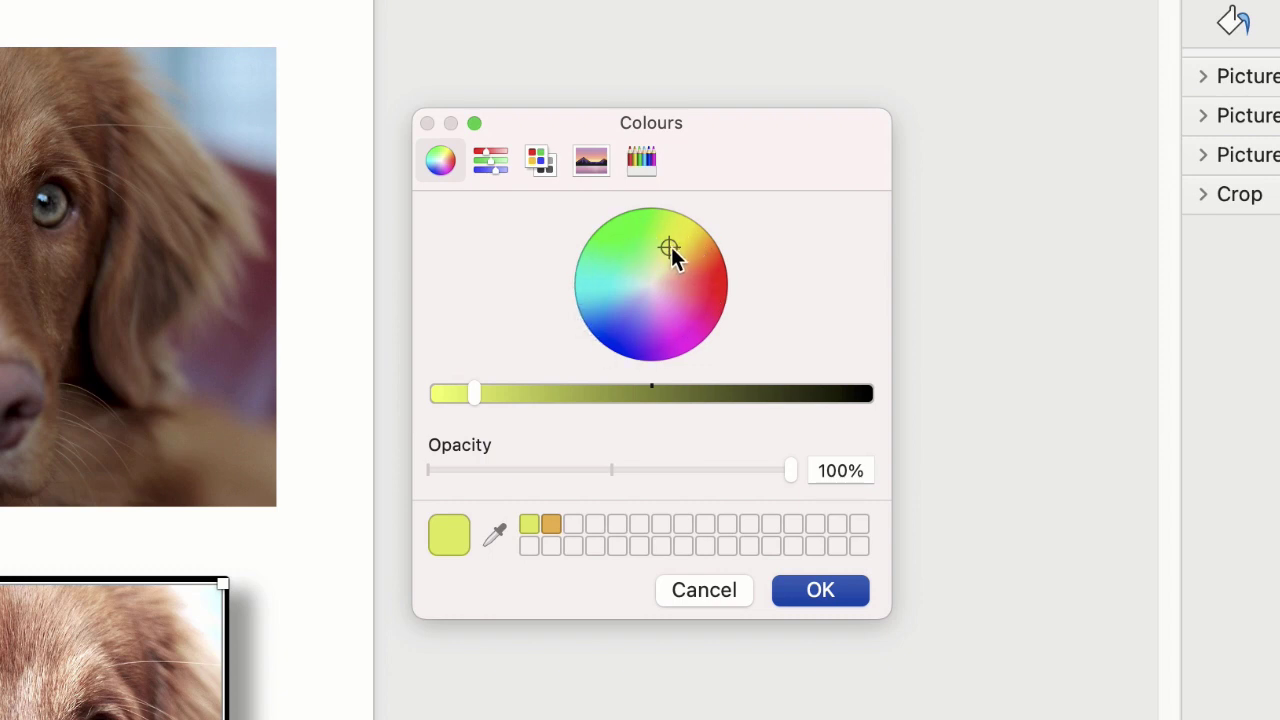
pyautogui.moveTo(671, 248); pyautogui.dragTo(653, 333)
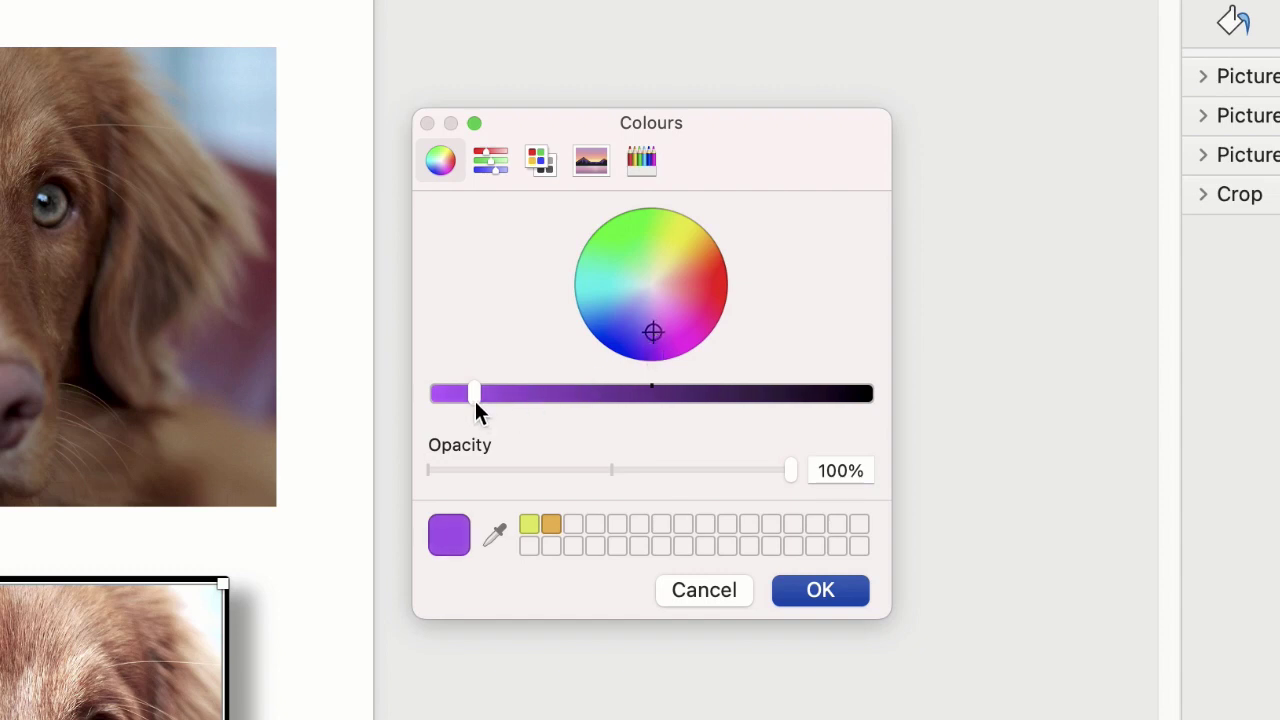
pyautogui.moveTo(453, 396); pyautogui.dragTo(496, 408)
# Eyedrop the light blue from the upper photo's top-right corner and apply it to the lower photo
pyautogui.click(493, 533)
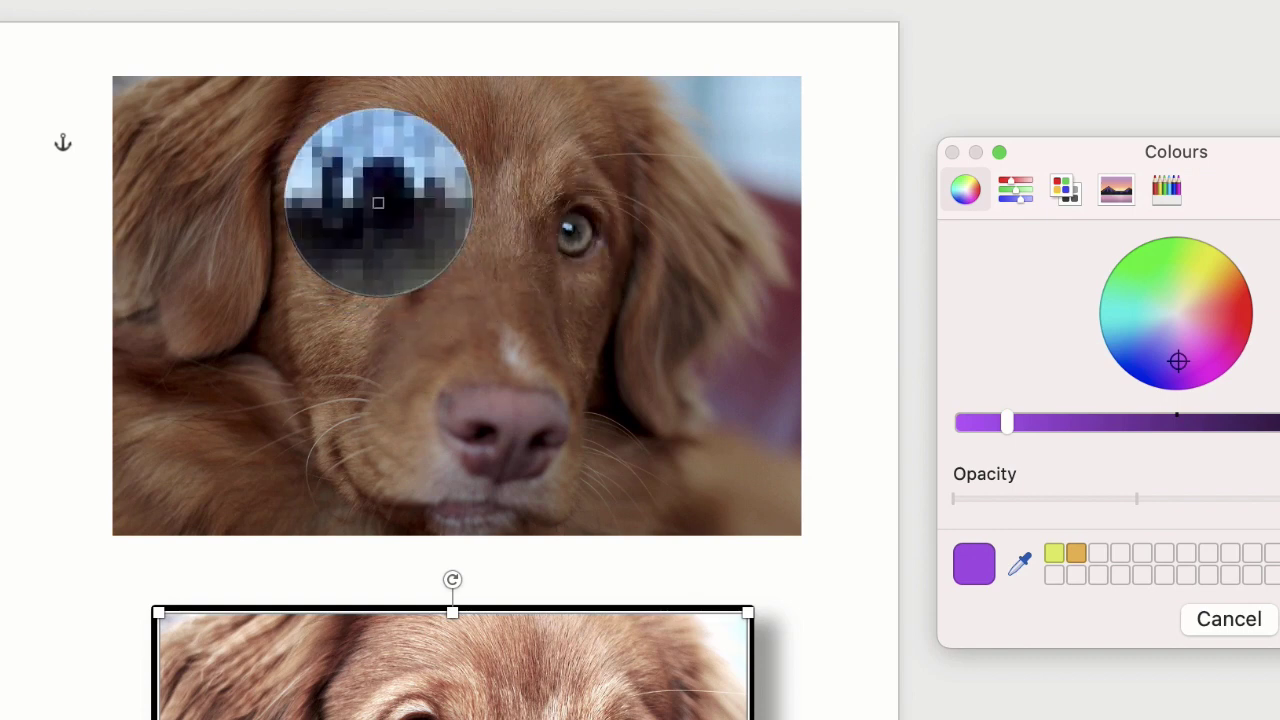
pyautogui.click(738, 130)
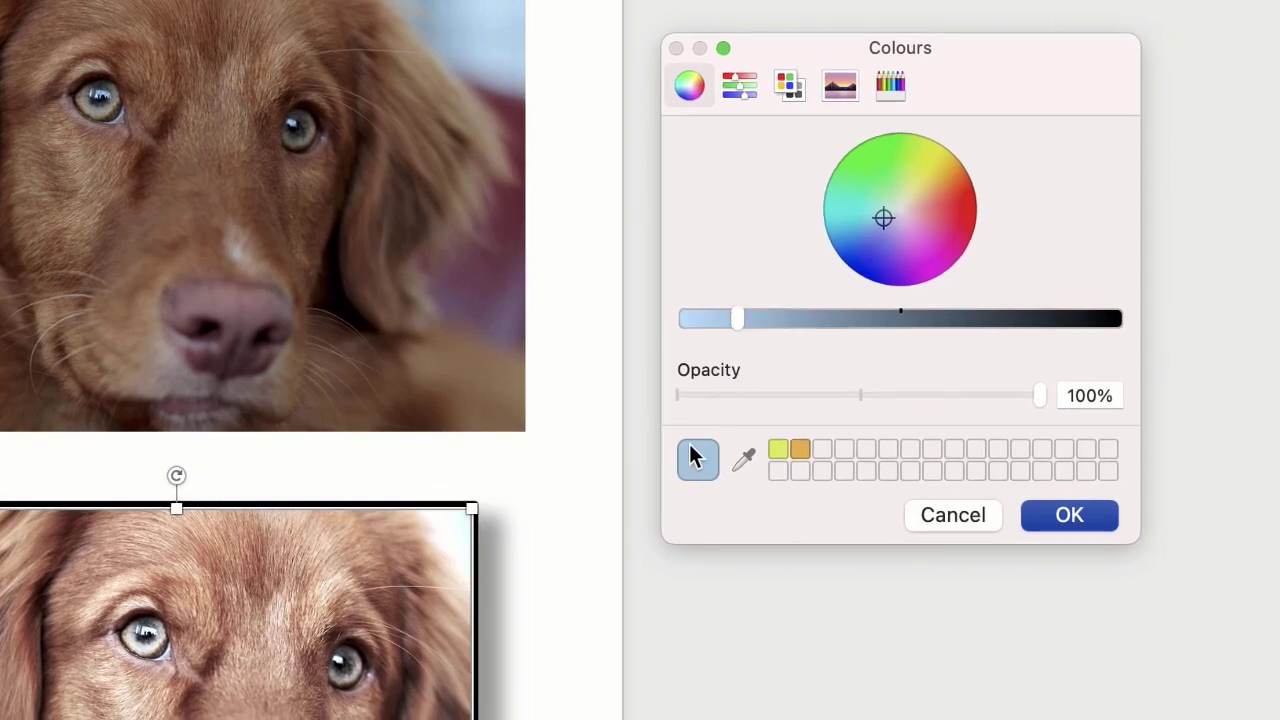
pyautogui.click(1066, 524)
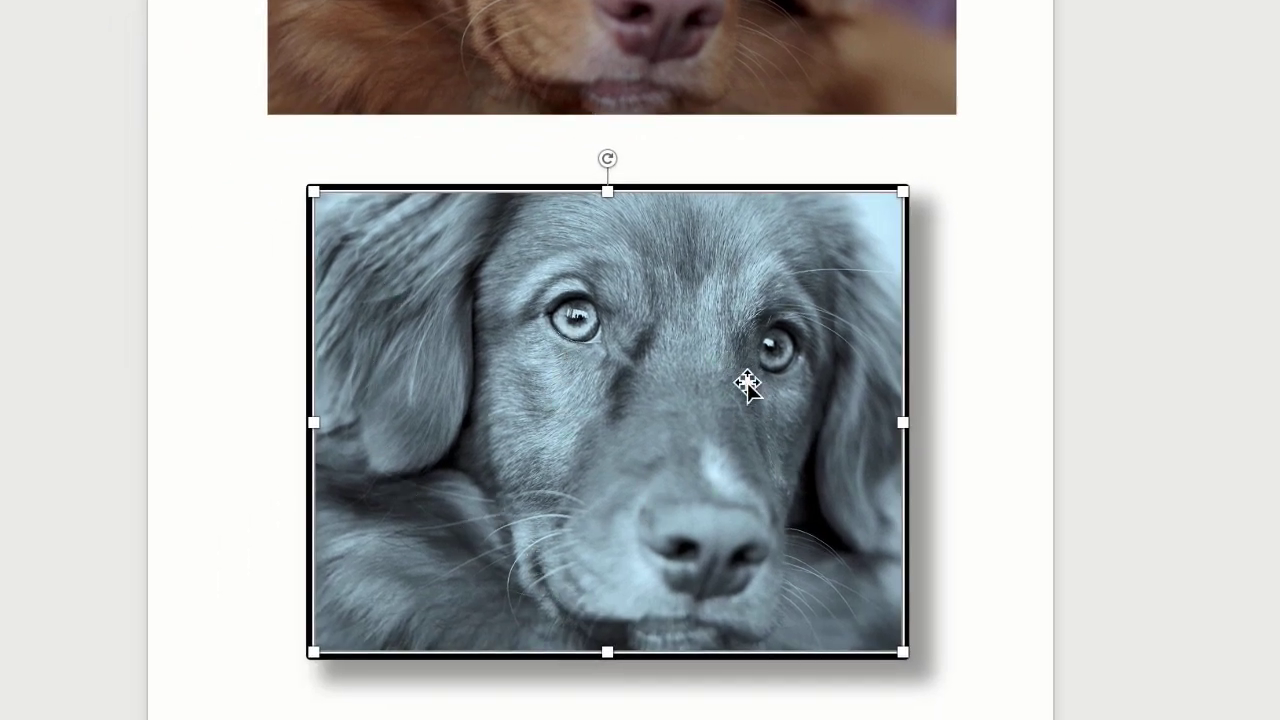
# Undo the blue-grey recolour, restoring the lower photo's natural colours
pyautogui.hotkey('ctrl', 'z')
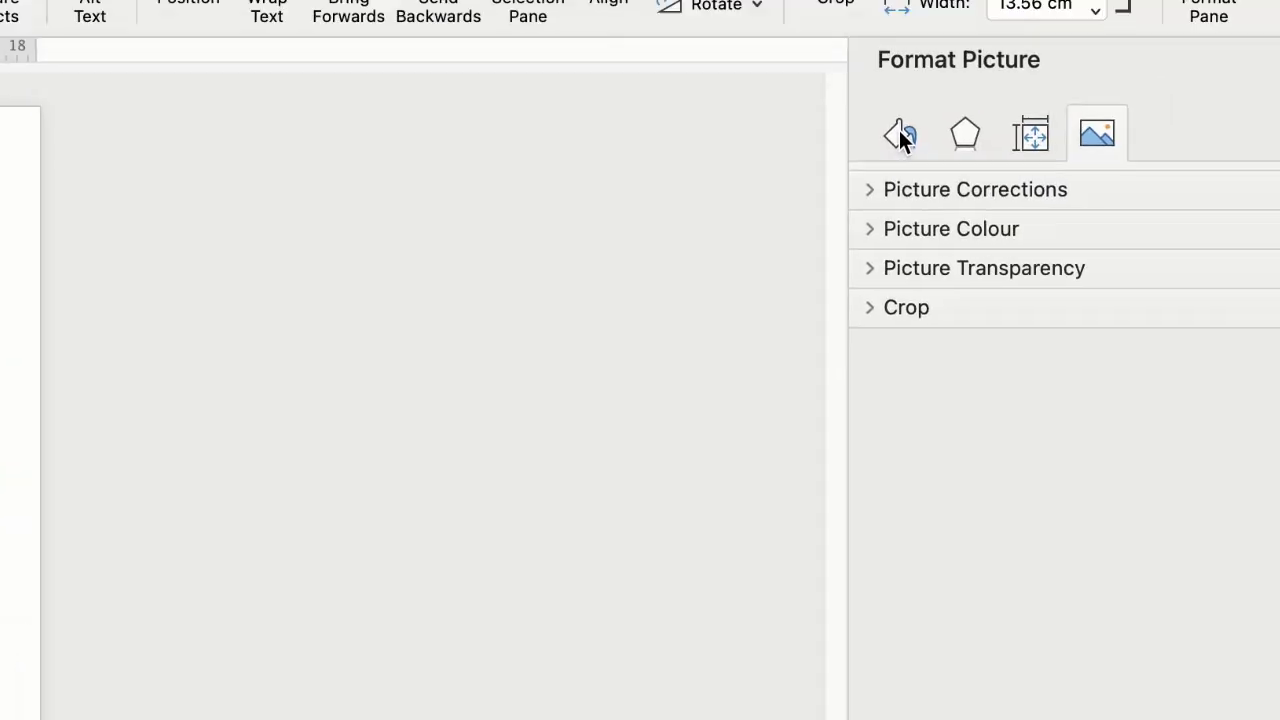
pyautogui.click(899, 131)
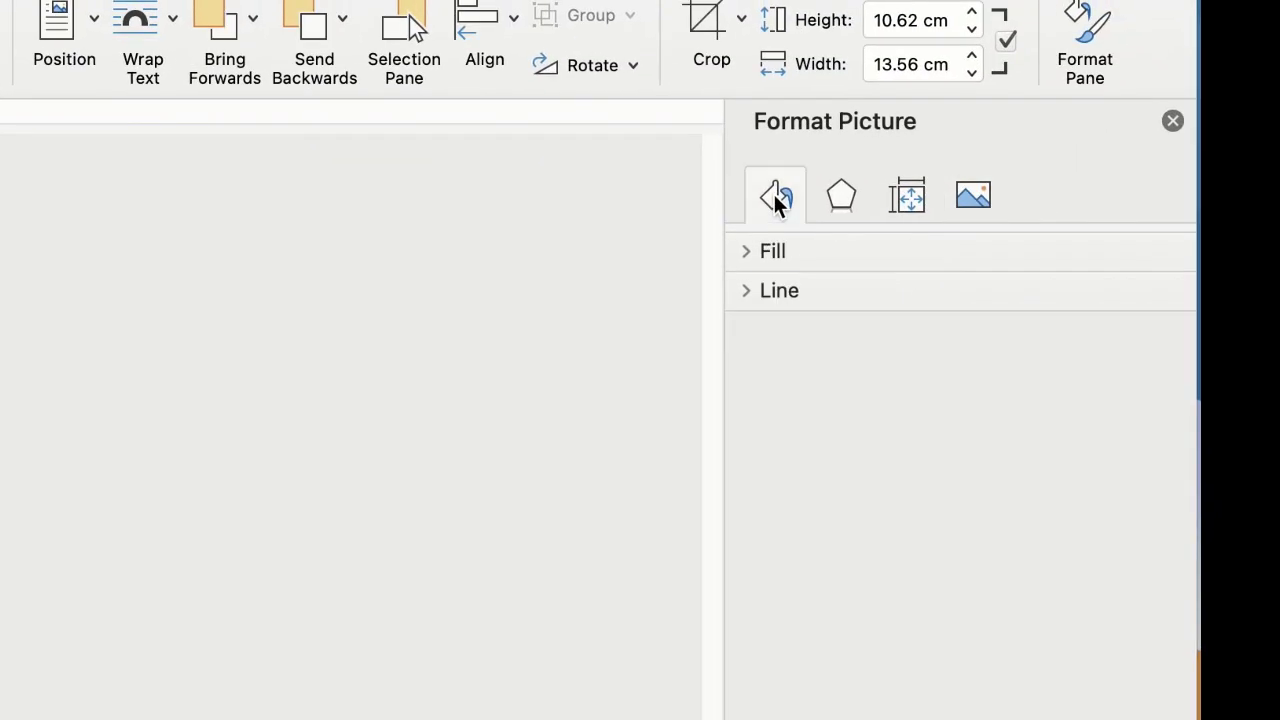
pyautogui.click(748, 291)
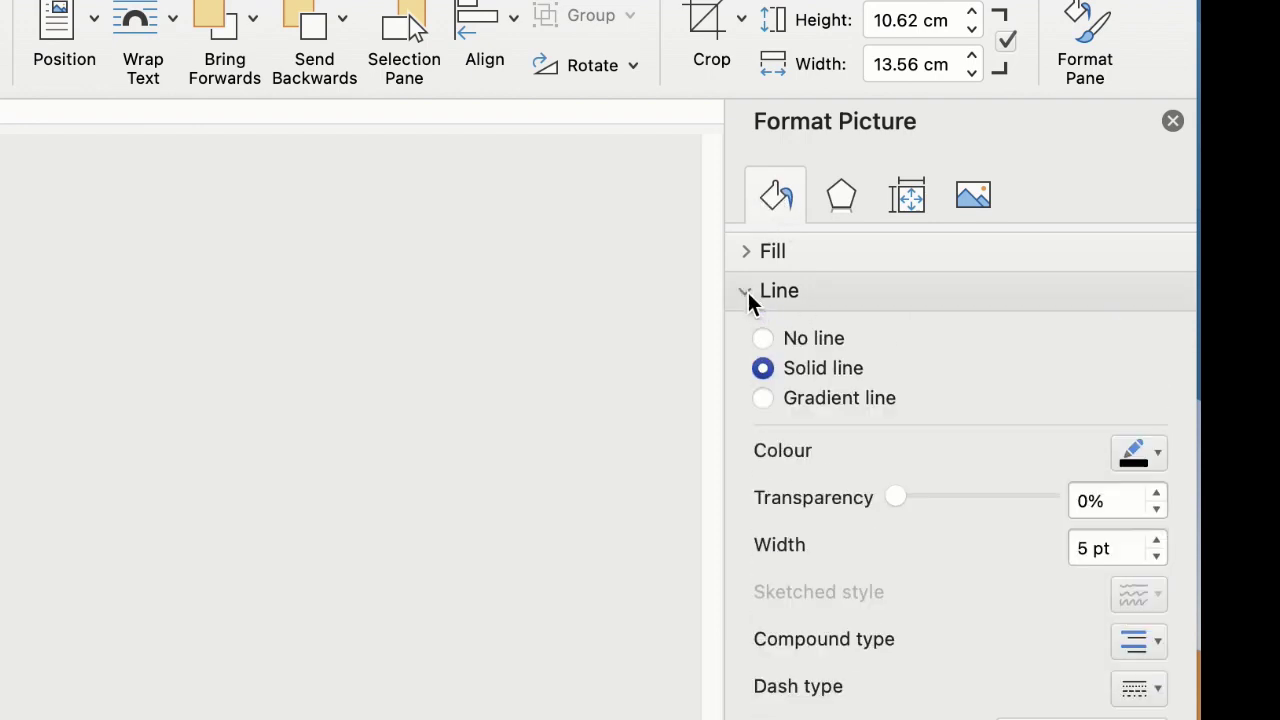
# Try a magenta outline from More Colours, then undo it to keep the black outline
pyautogui.click(1160, 452)
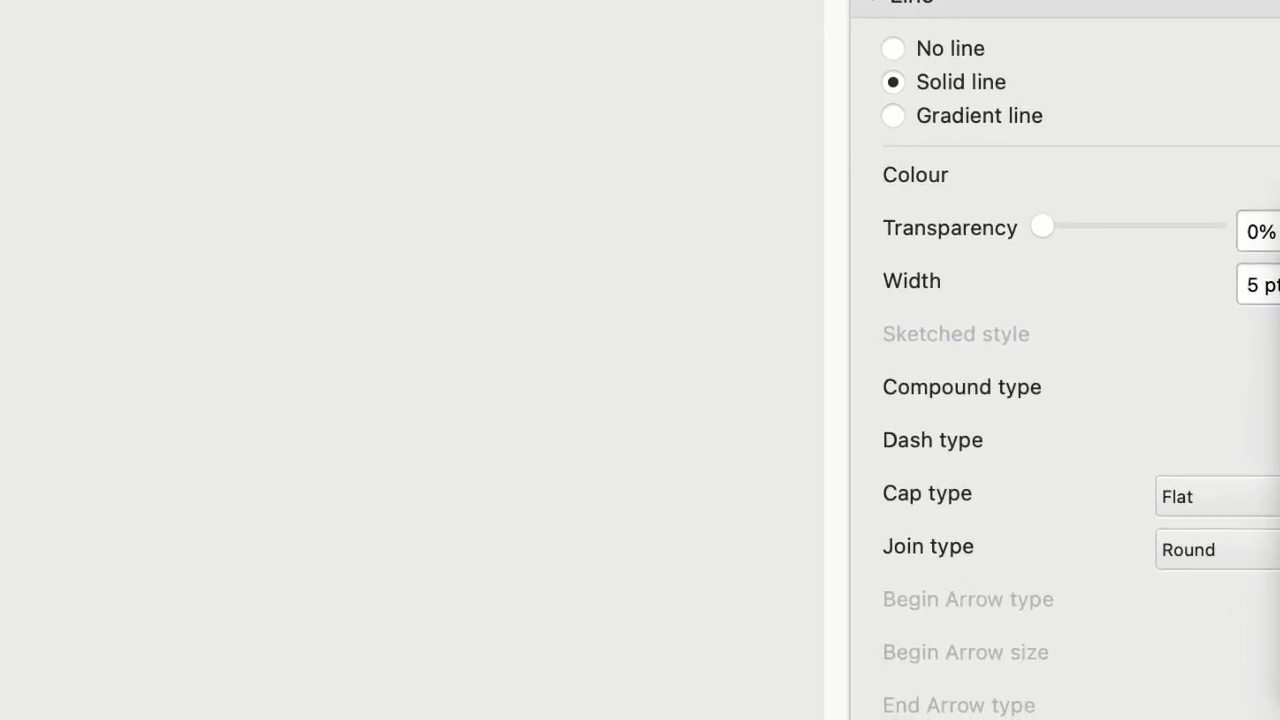
pyautogui.click(1257, 634)
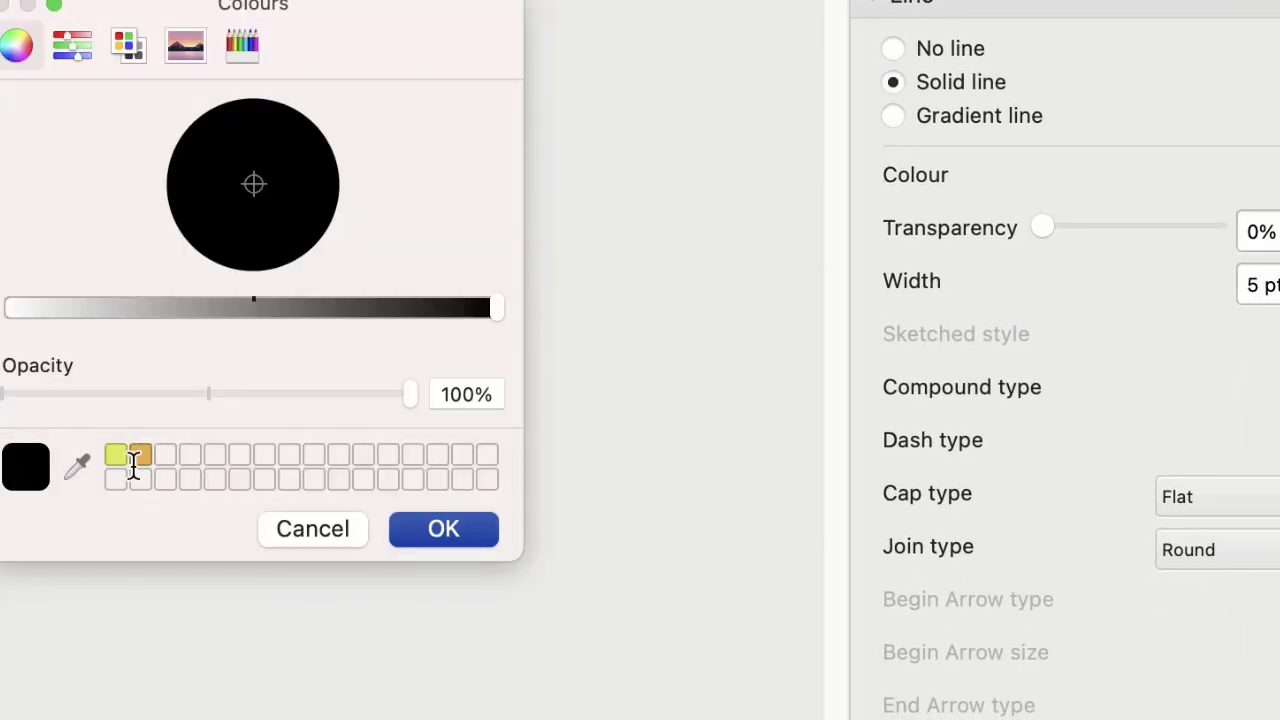
pyautogui.click(115, 455)
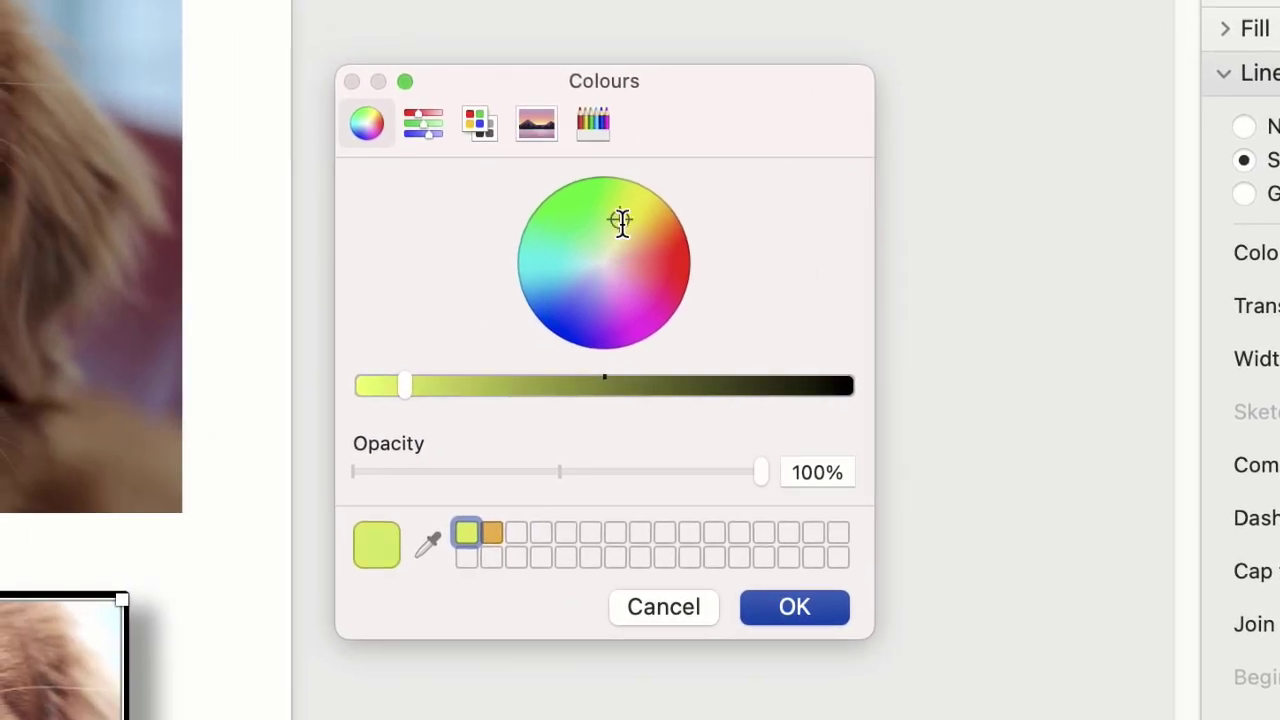
pyautogui.moveTo(621, 222); pyautogui.dragTo(629, 300)
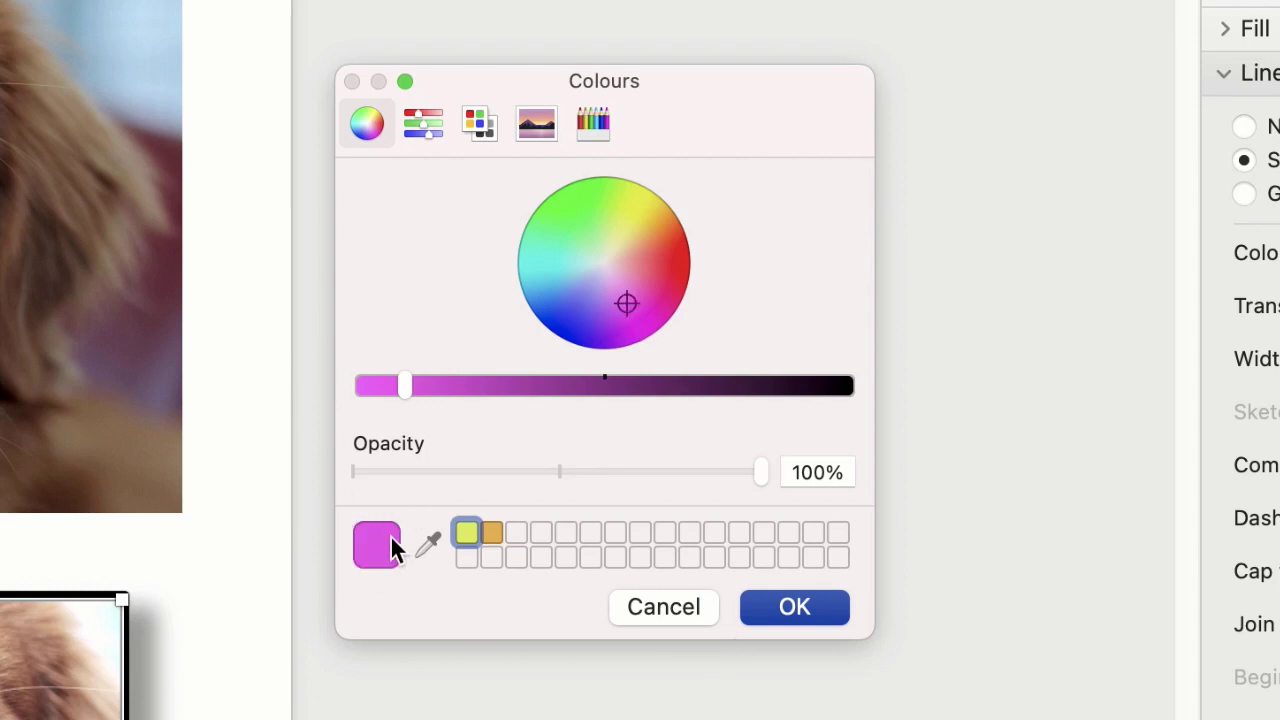
pyautogui.click(794, 608)
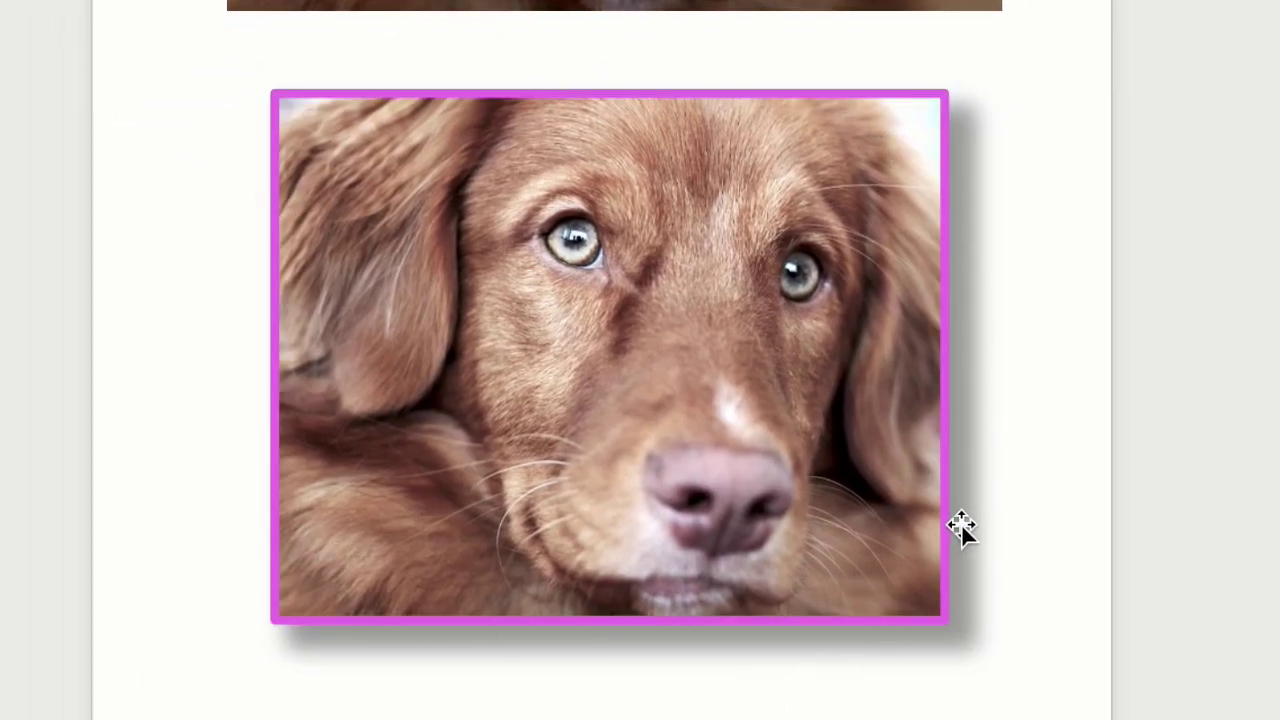
pyautogui.hotkey('ctrl', 'z')
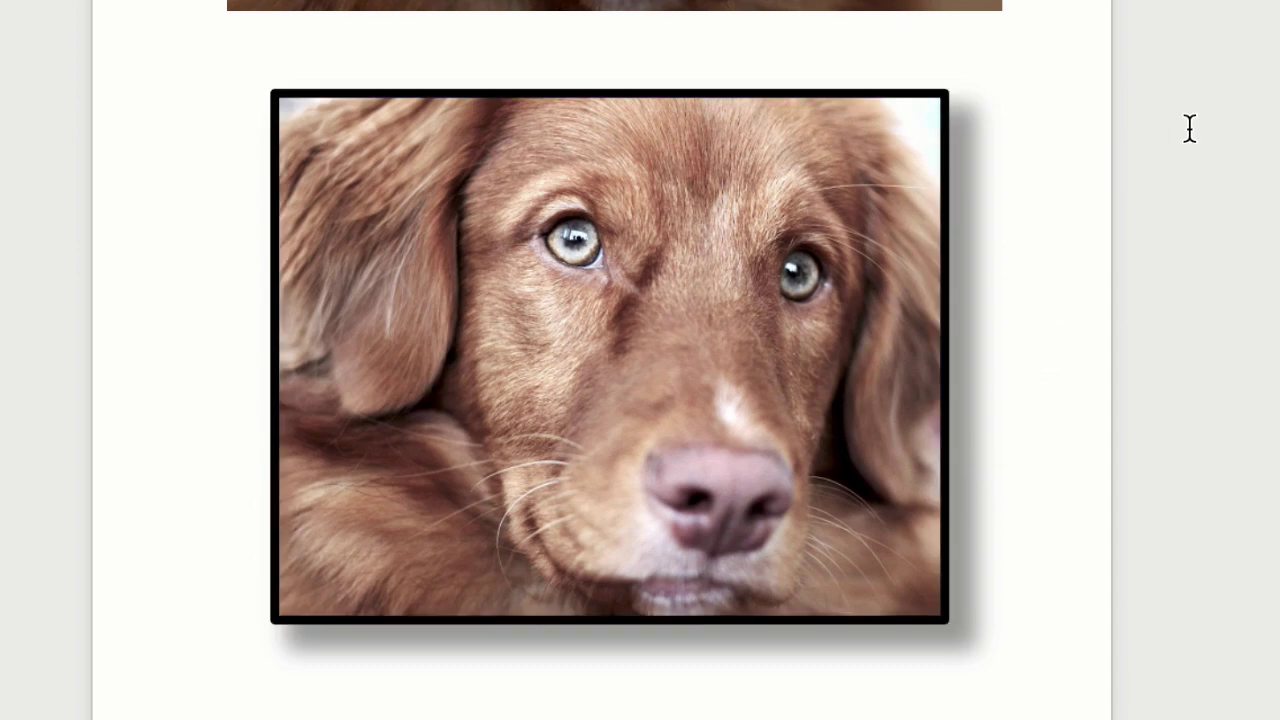
pyautogui.click(610, 357)
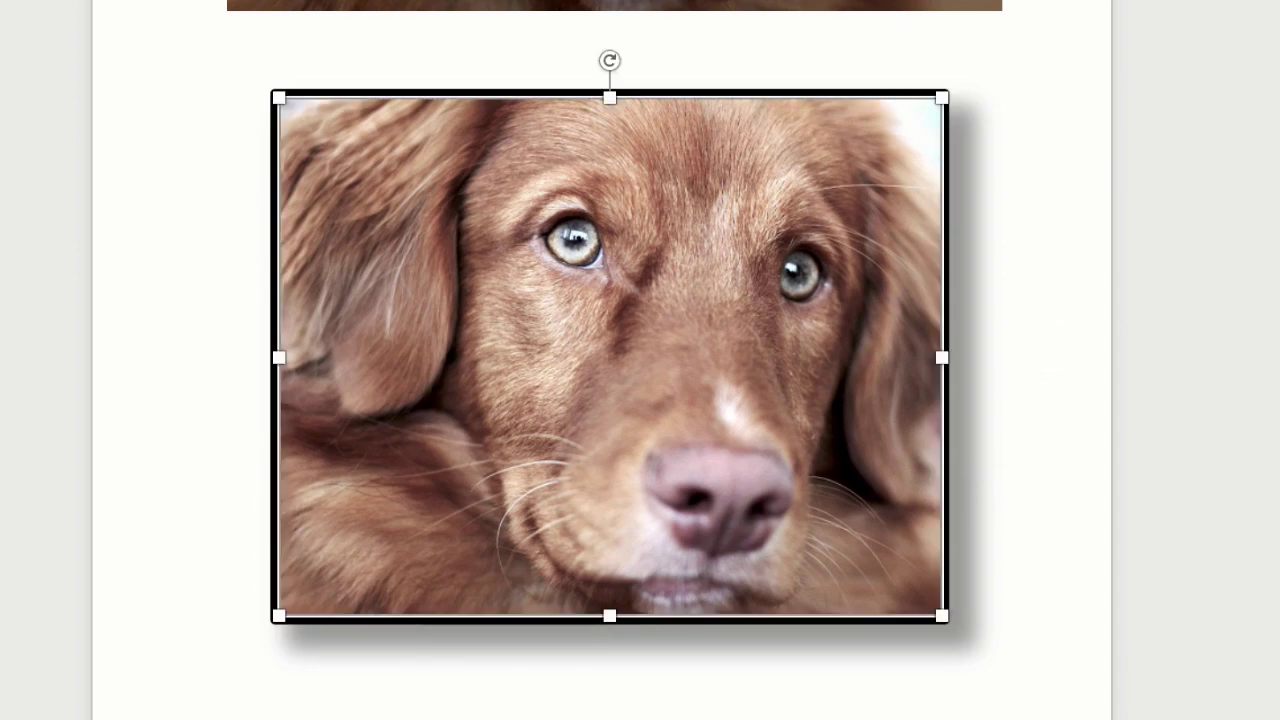